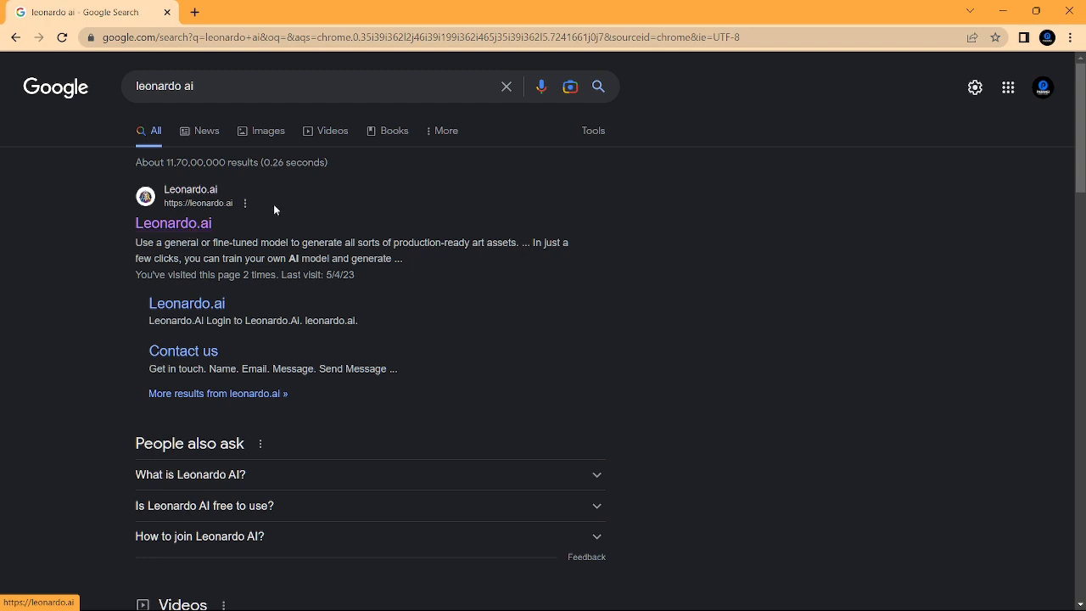
- Open the Leonardo.ai website from the search results and submit the account e-mail address for early access
left_click(165, 228)
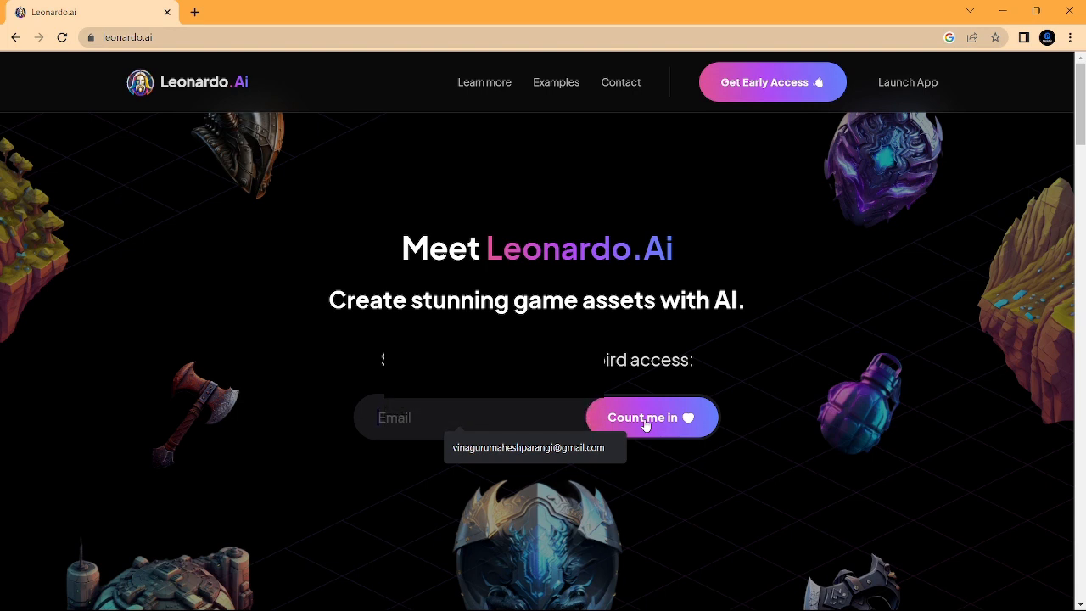
left_click(645, 424)
- Switch to Gmail in a separate tab and follow the link to join Discord in the Leonardo.Ai signup e-mail
left_click(195, 13)
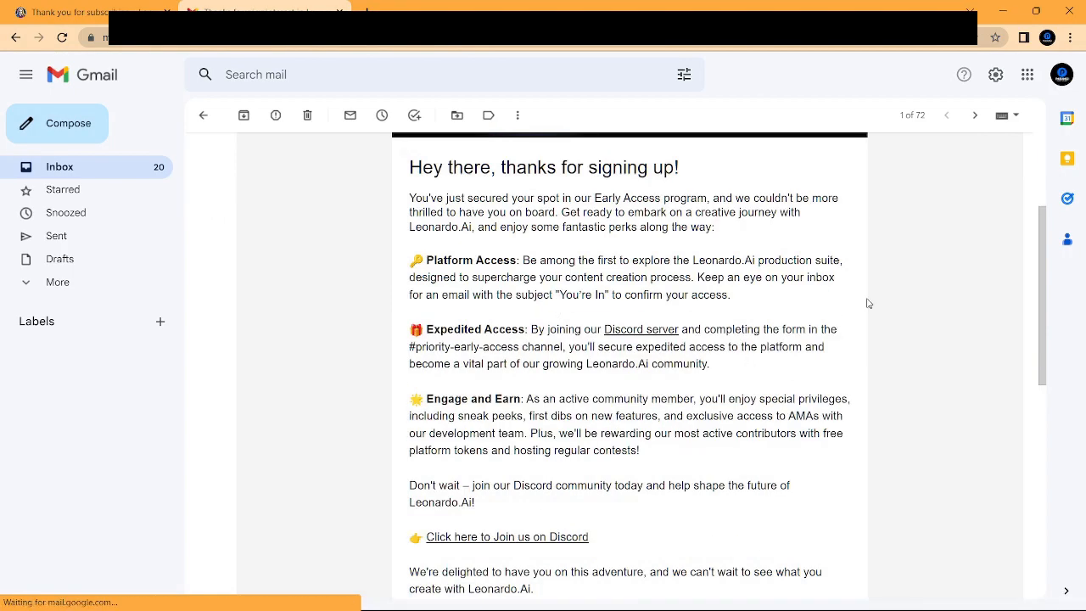
scroll(772, 332, "down", 3)
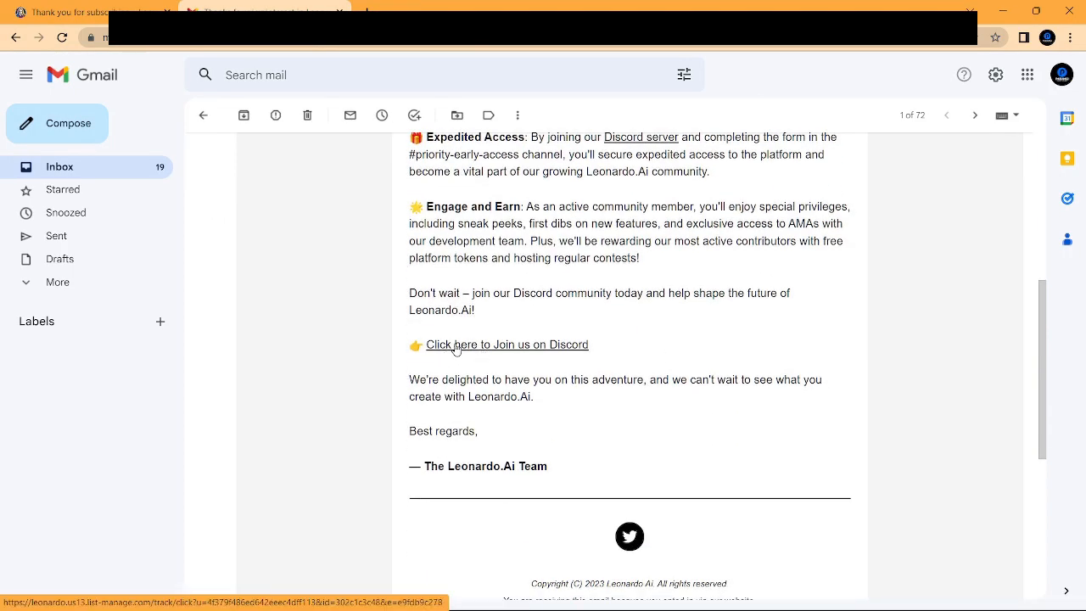
left_click(523, 353)
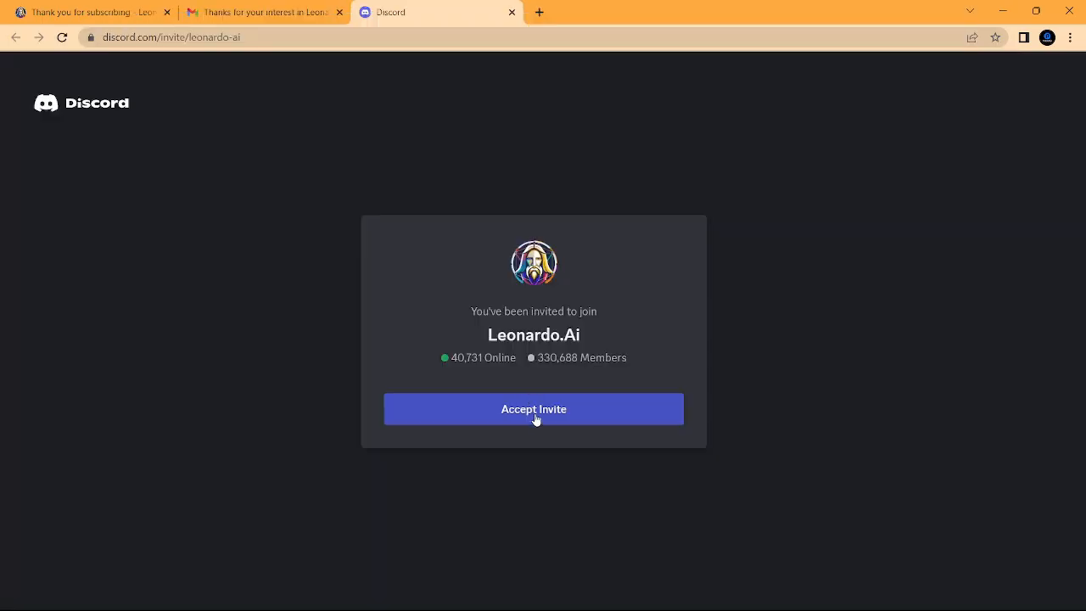
- Accept the Leonardo.Ai server invite and continue to Discord in the browser instead of the desktop app
left_click(535, 417)
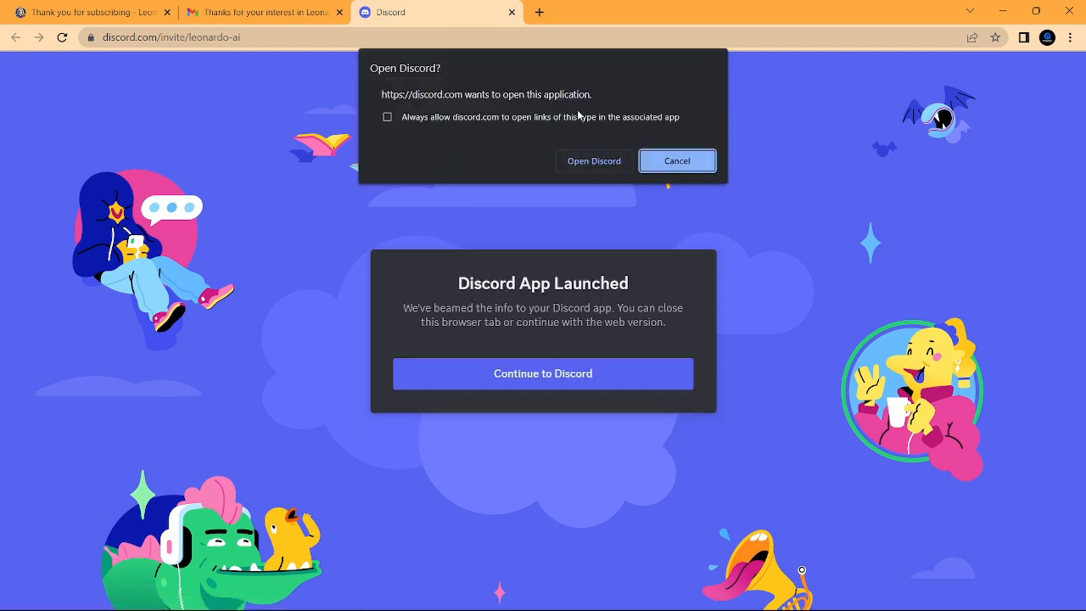
left_click(704, 169)
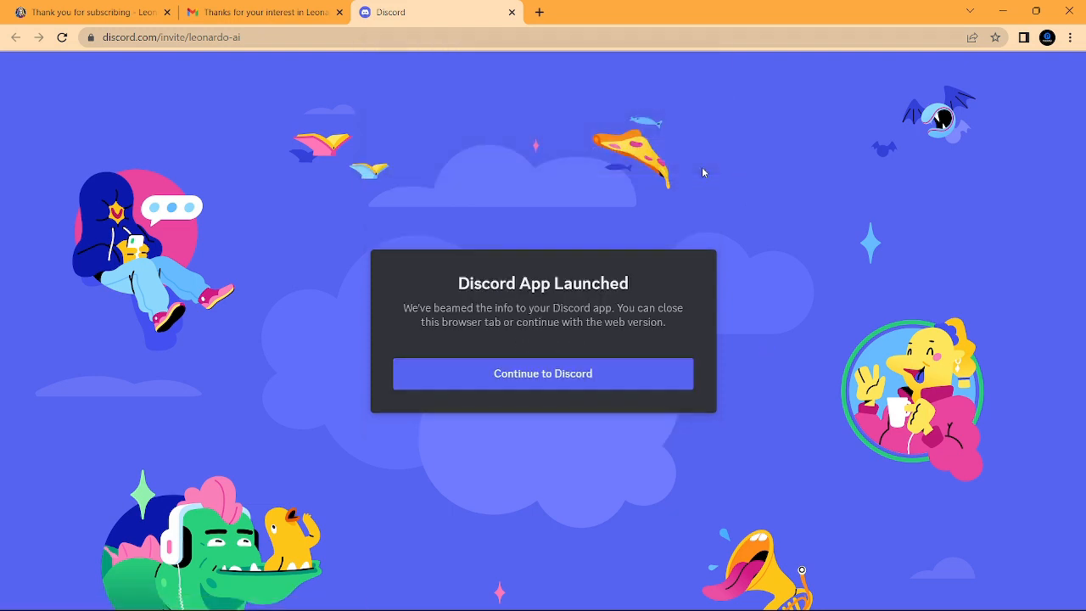
left_click(532, 380)
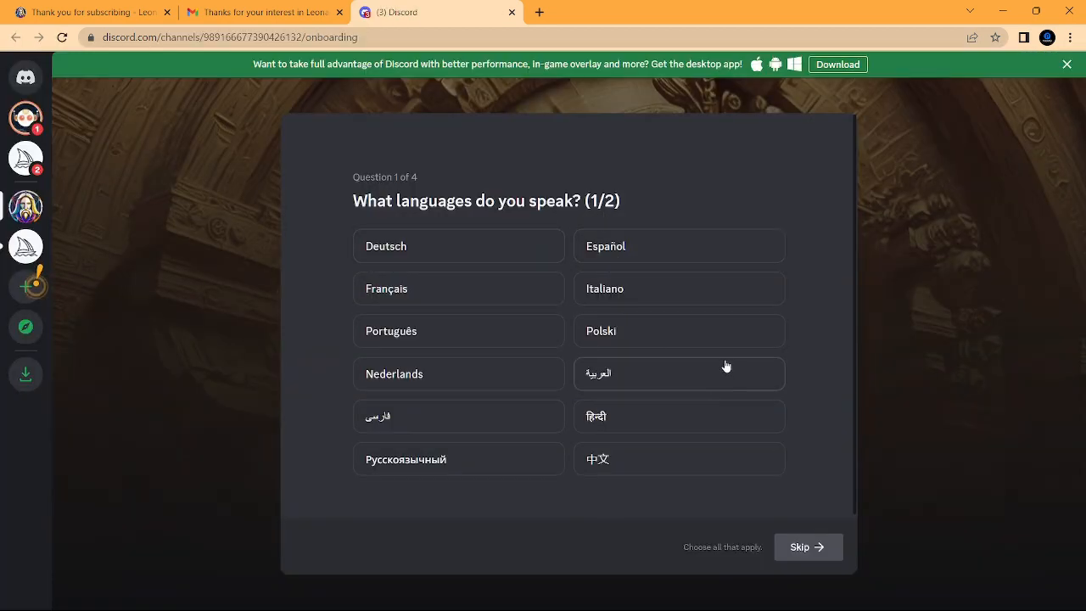
- Complete the server onboarding: skip both language questions, choose Have fun, answer Yes to the separate web application acknowledgement, and finish
left_click(819, 552)
left_click(819, 552)
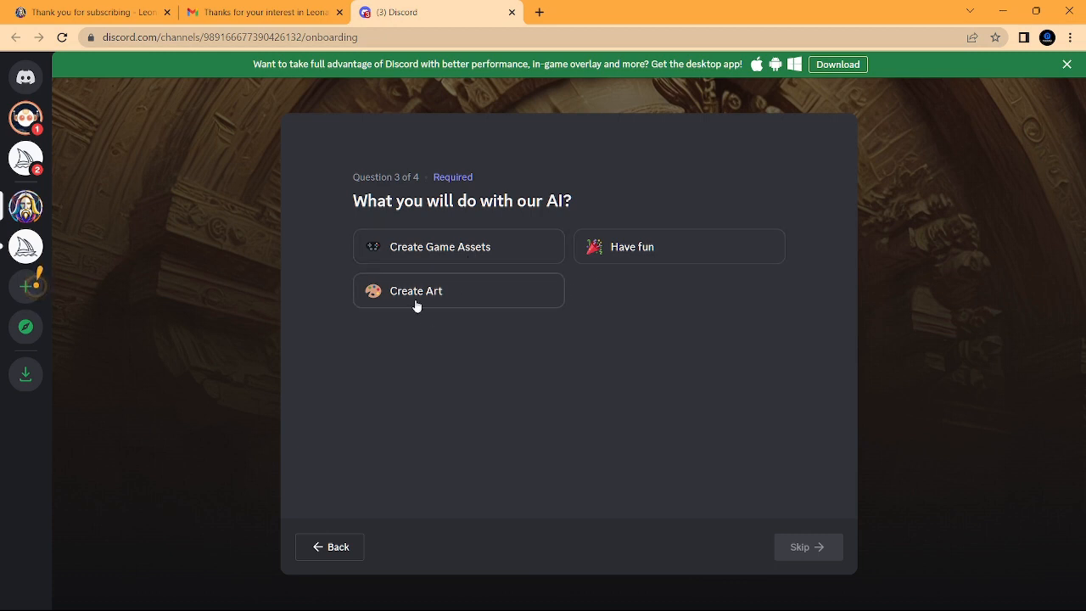
left_click(694, 259)
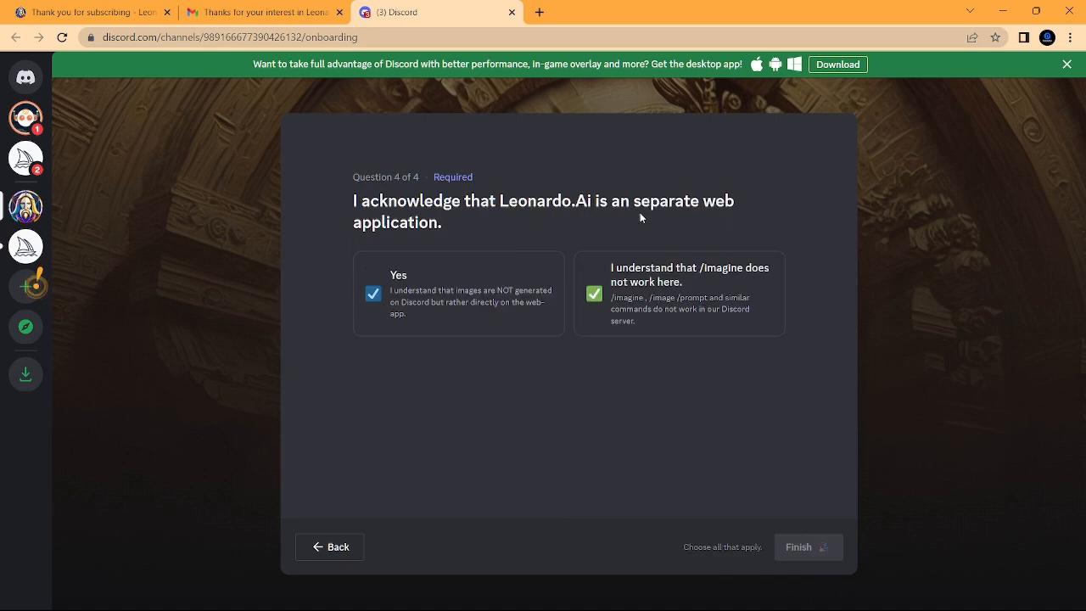
left_click(406, 309)
left_click(796, 549)
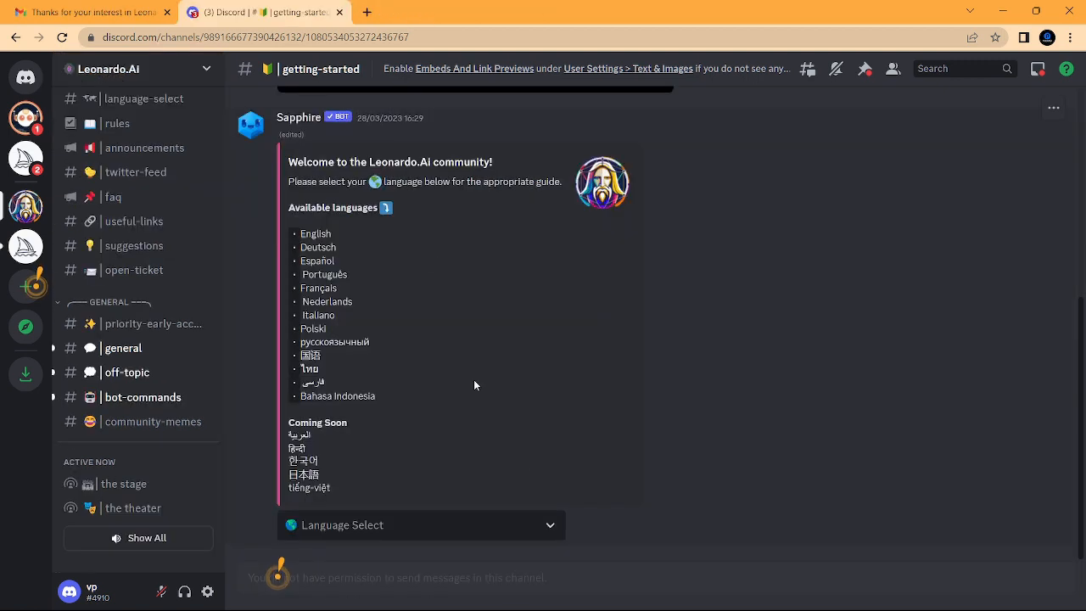
- Select English as the guide language in the getting-started channel and read through the guide
left_click(551, 526)
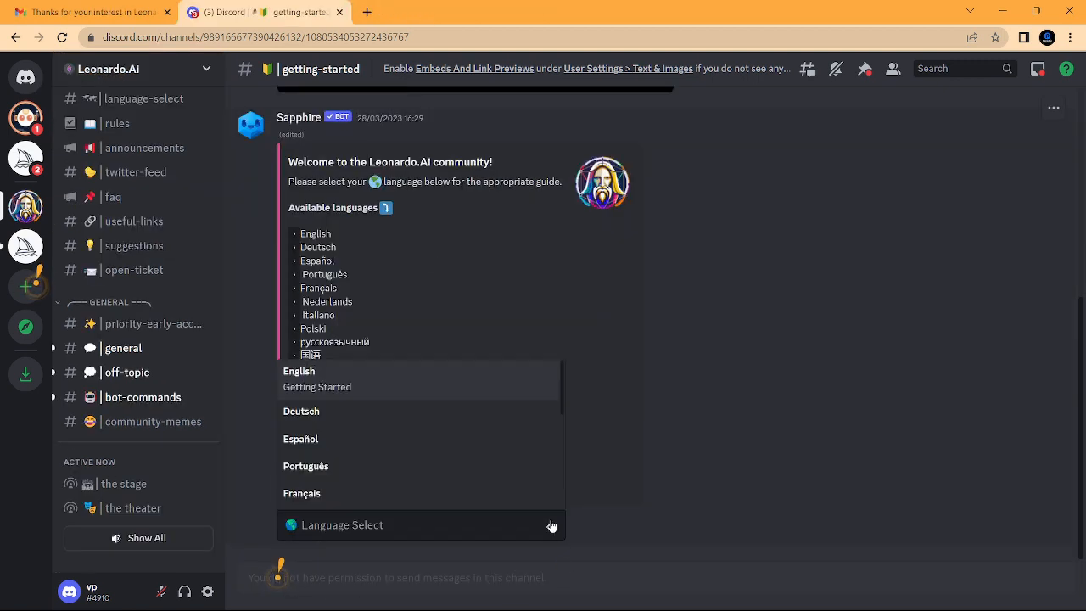
left_click(638, 319)
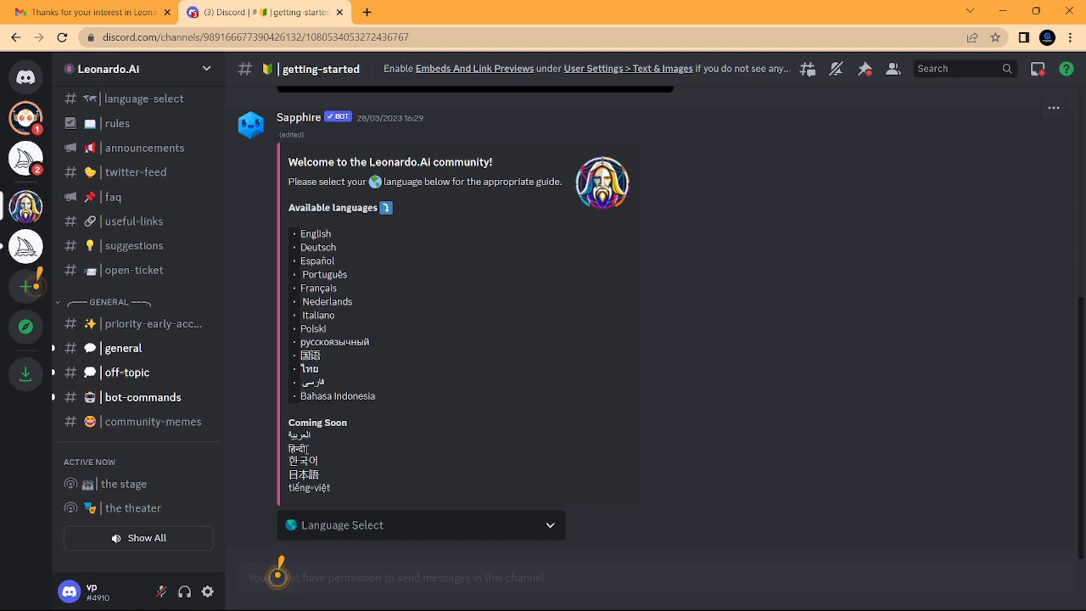
left_click(552, 523)
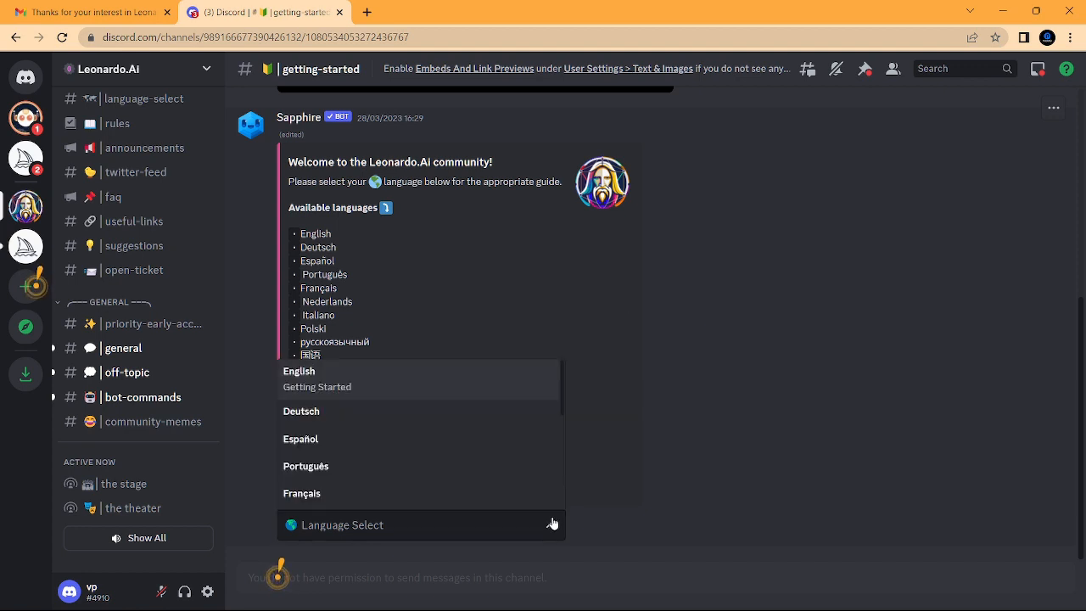
left_click(416, 378)
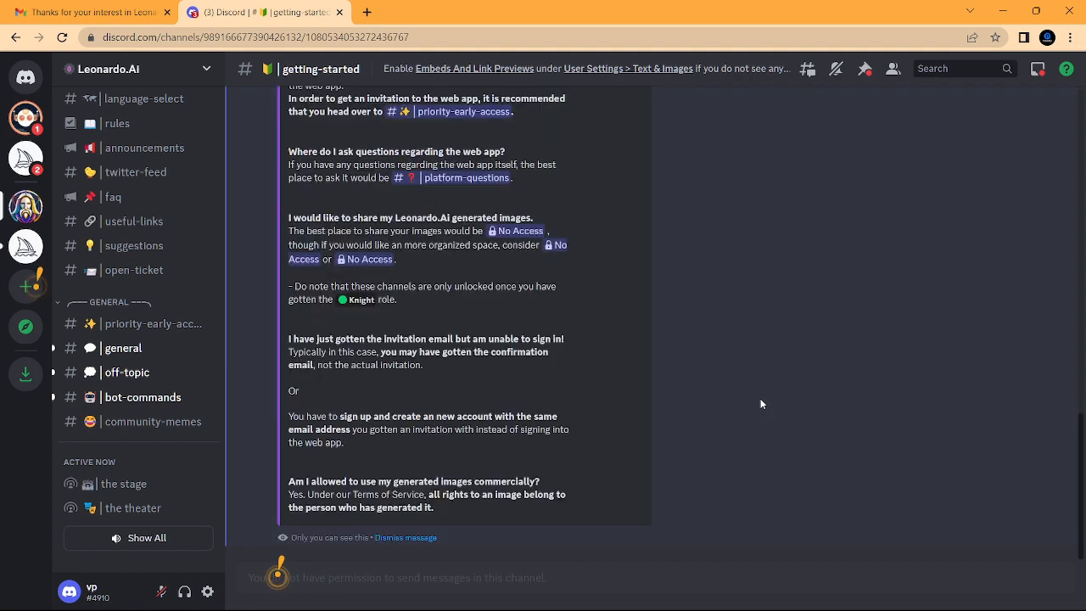
scroll(344, 499, "up", 3)
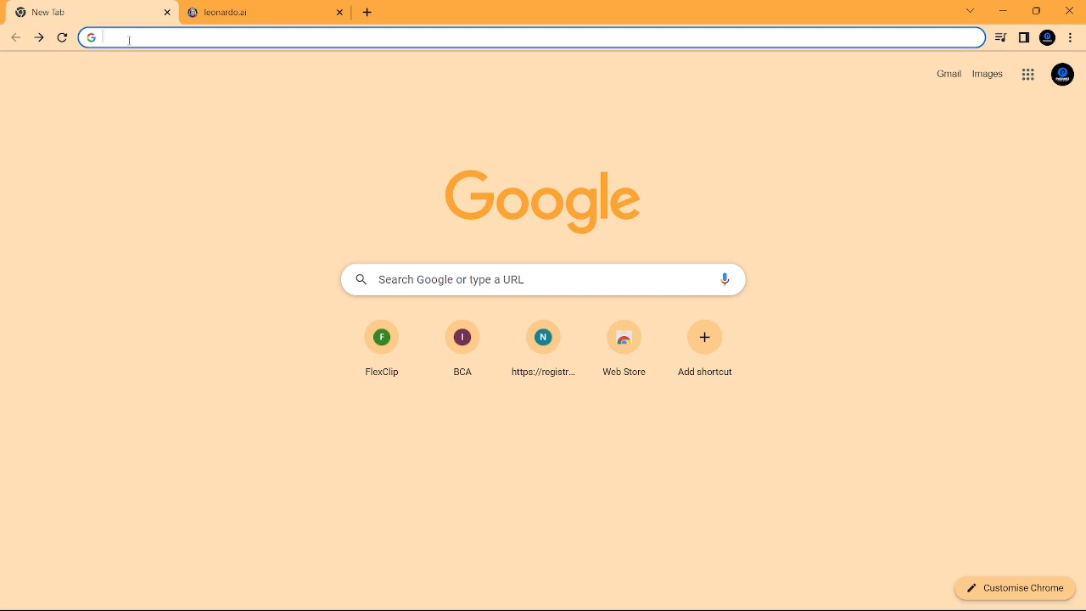
- Search the web for app.leonardo.ia and open the app.leonardo.ai login page from the results
type("app")
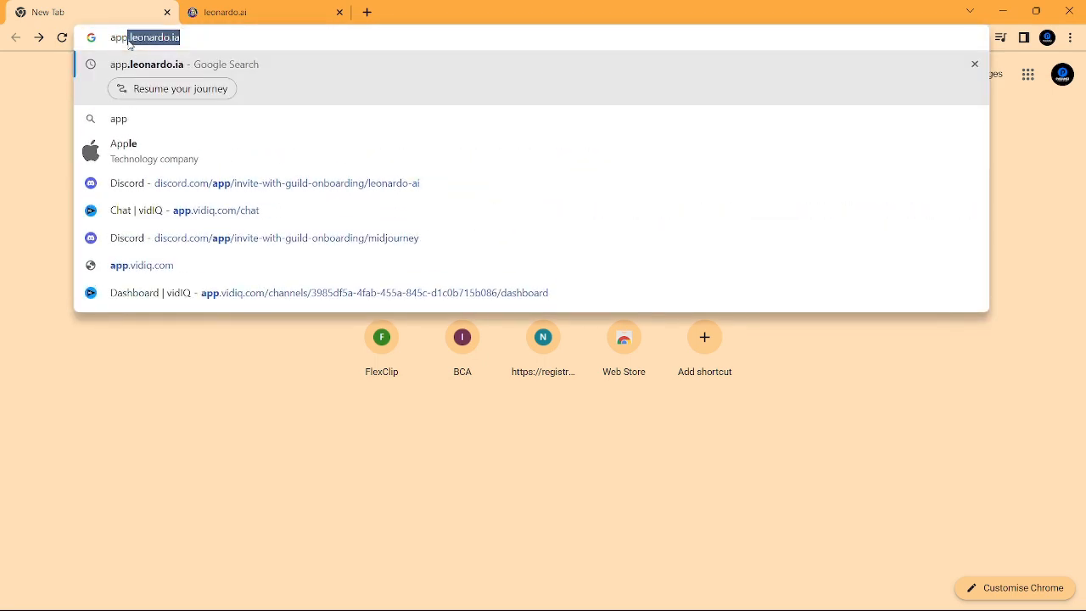
key("Return")
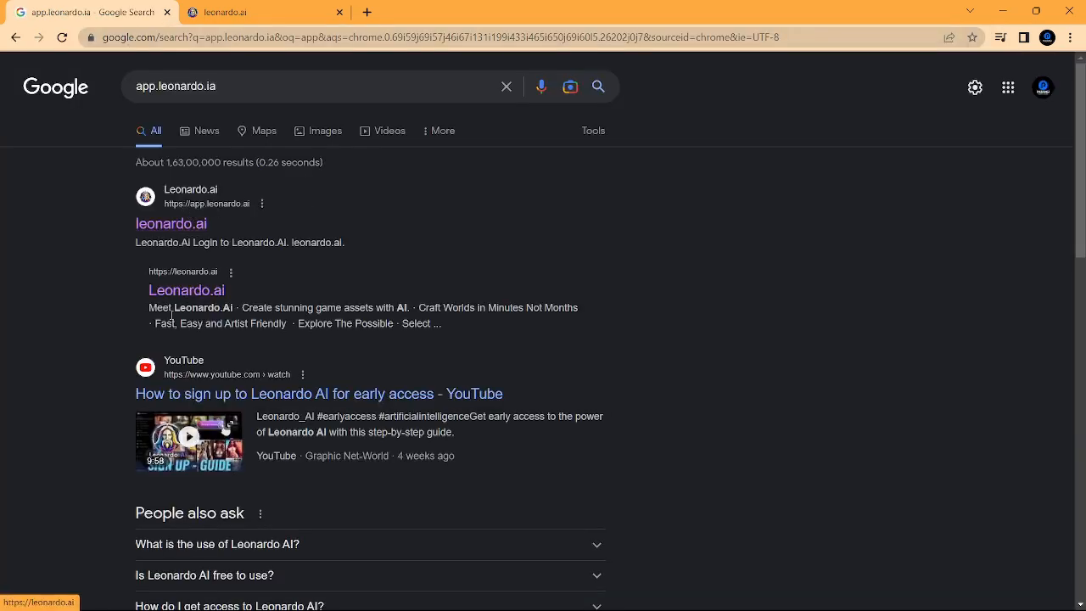
left_click(191, 214)
left_click(210, 208)
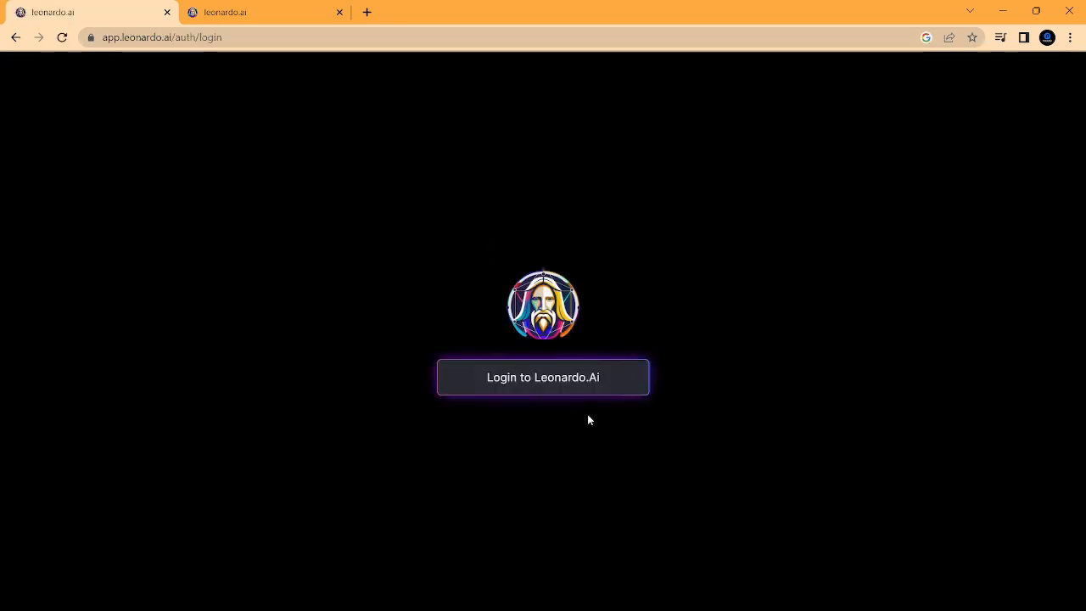
- Log in to Leonardo.Ai by continuing with the Google account
left_click(545, 393)
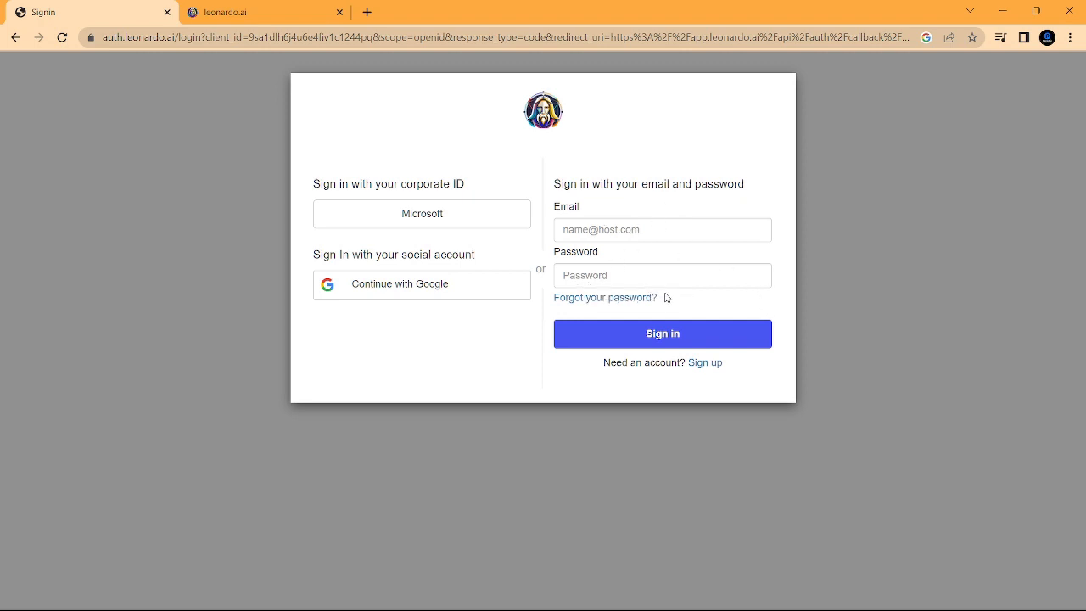
left_click(394, 296)
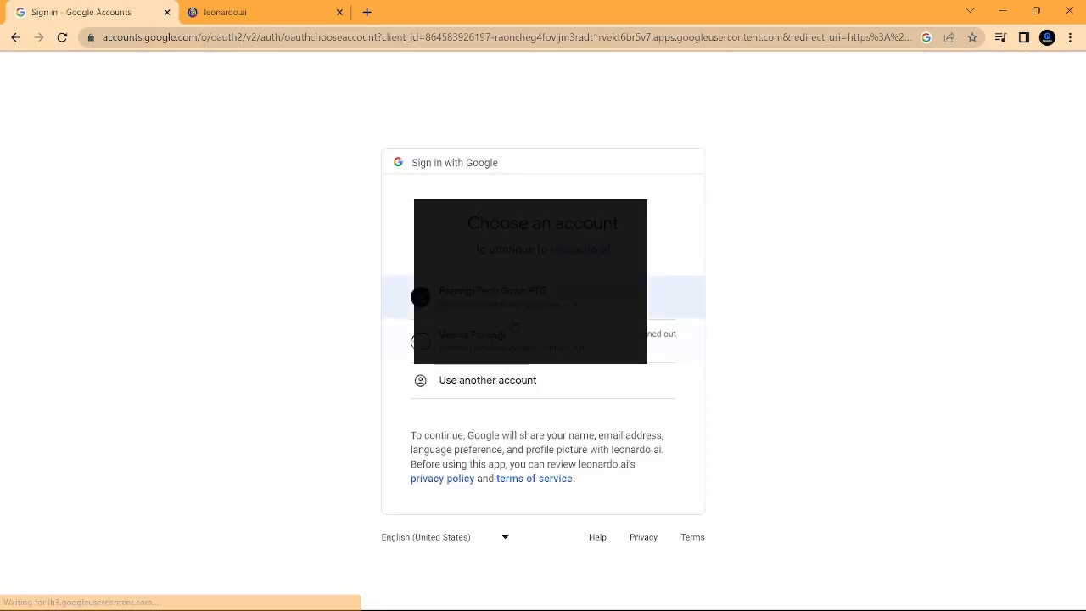
left_click(509, 299)
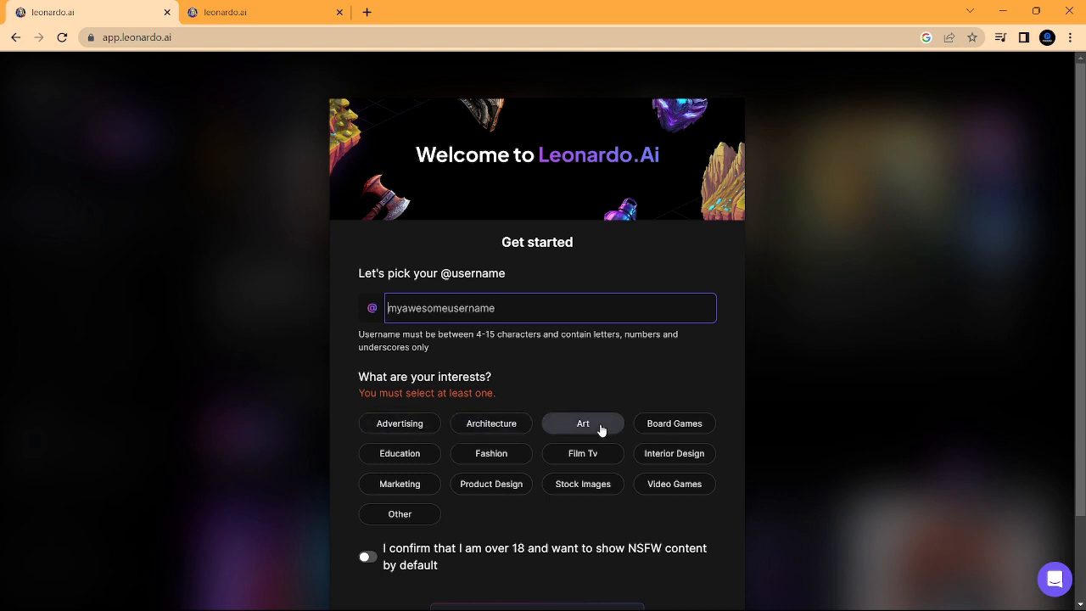
- Select all listed interests except Marketing and Other in the Get started form
left_click(380, 426)
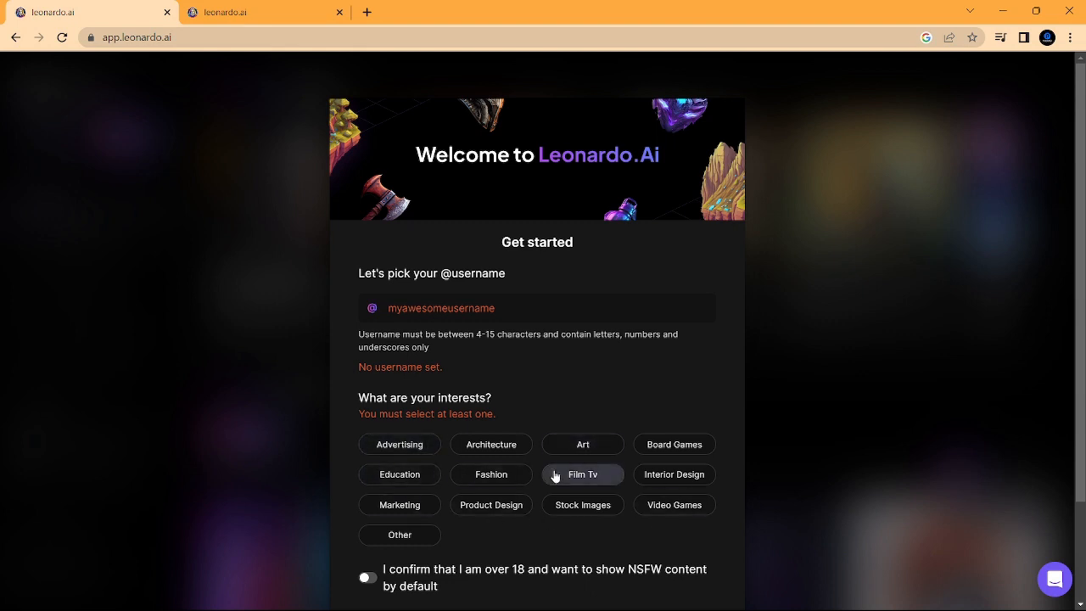
scroll(555, 475, "down", 1)
scroll(555, 475, "down", 1)
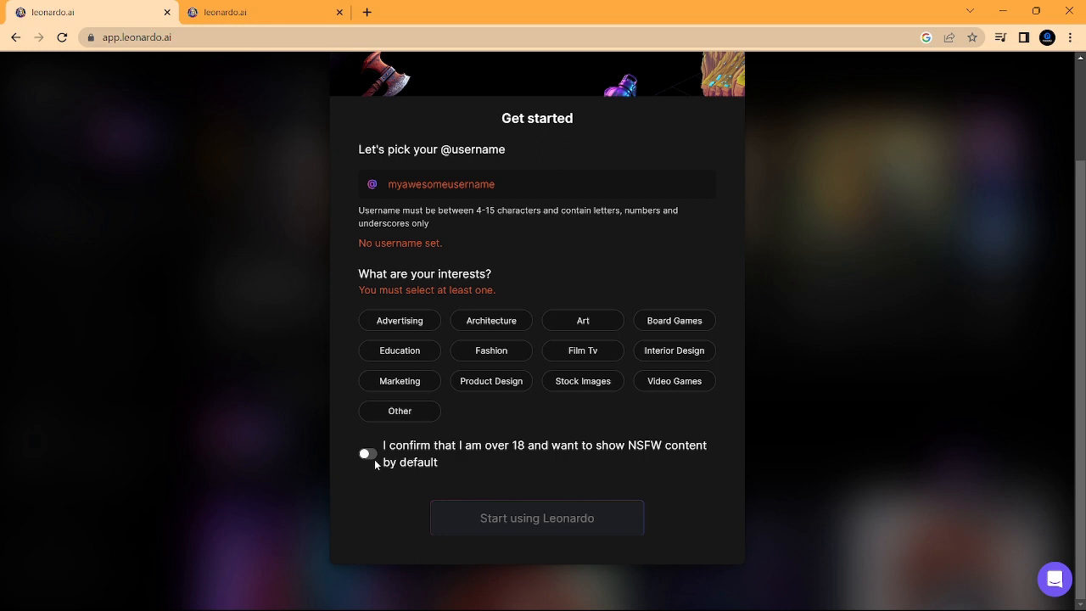
left_click(583, 320)
left_click(491, 350)
left_click(400, 350)
left_click(397, 383)
left_click(492, 384)
left_click(584, 383)
- Enter the account username, leave Marketing unselected, and start using Leonardo
left_click(419, 199)
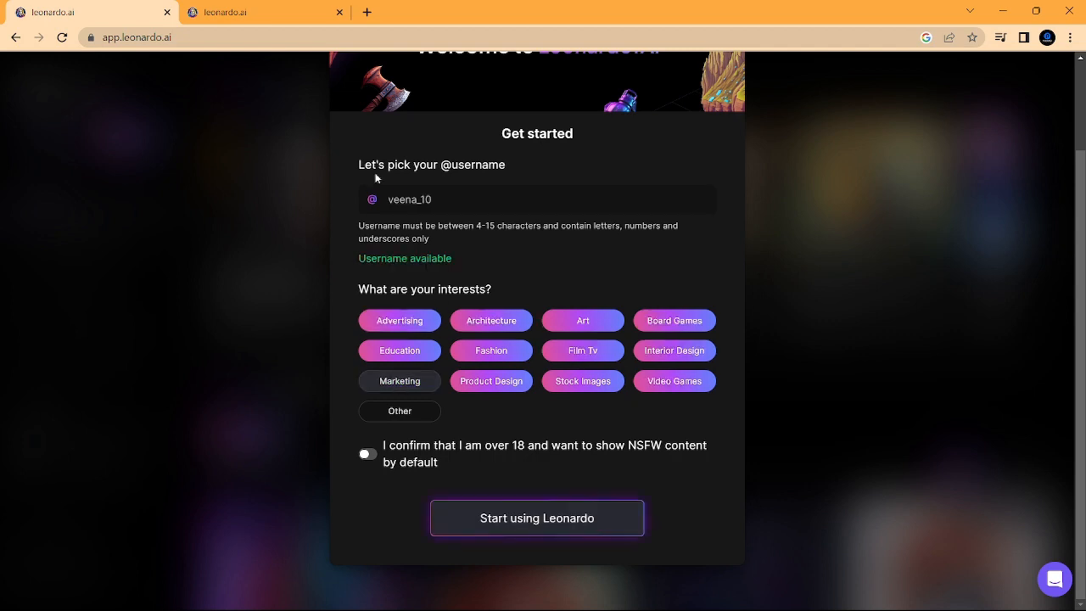
left_click(399, 381)
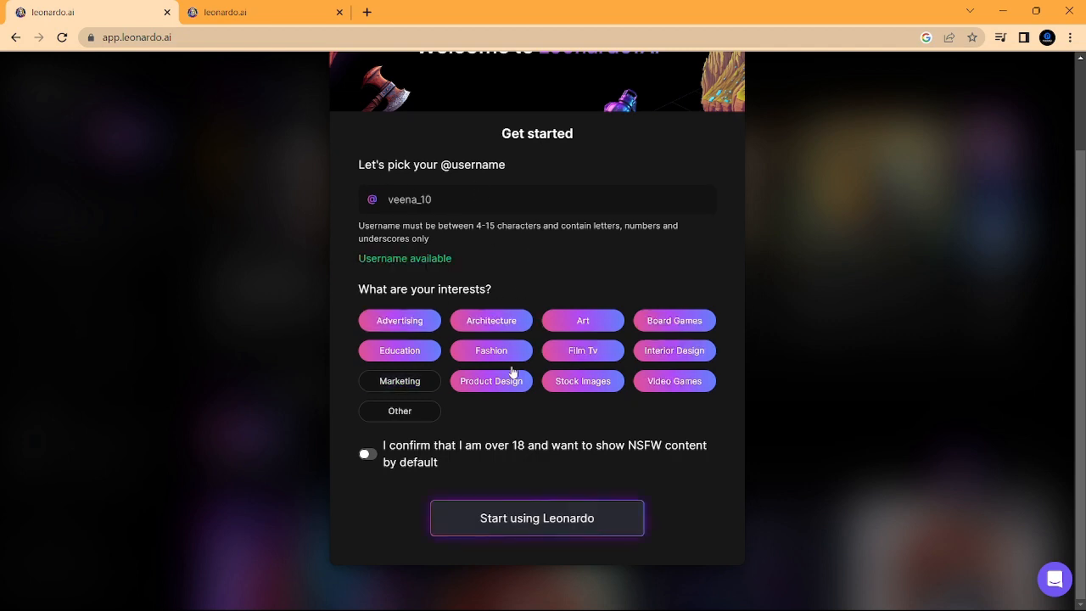
left_click(530, 520)
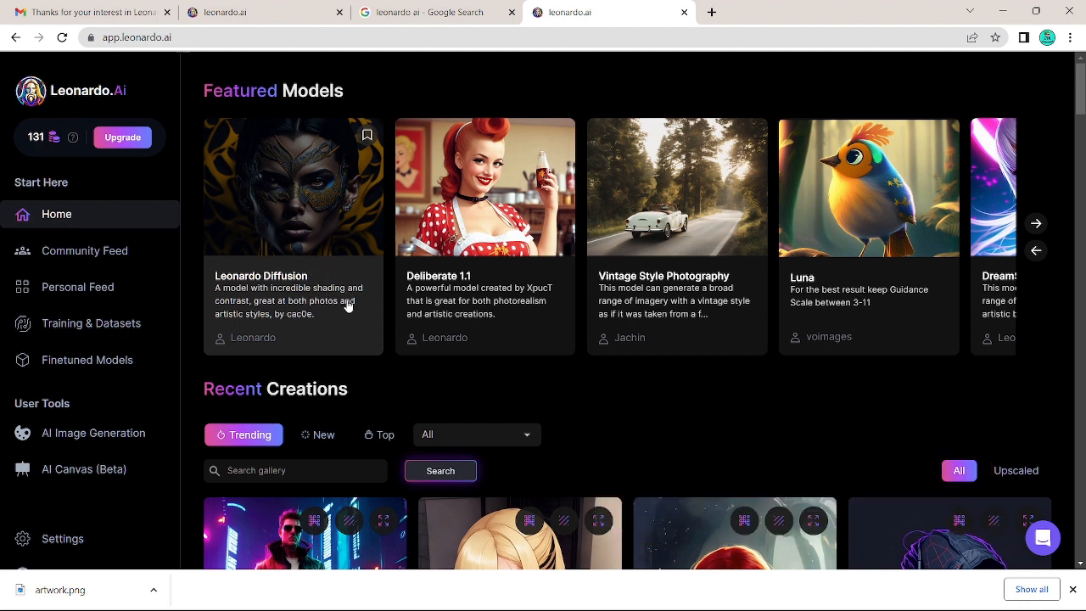
- View the Leonardo Diffusion model's details, including its training resolution, and close them
left_click(277, 280)
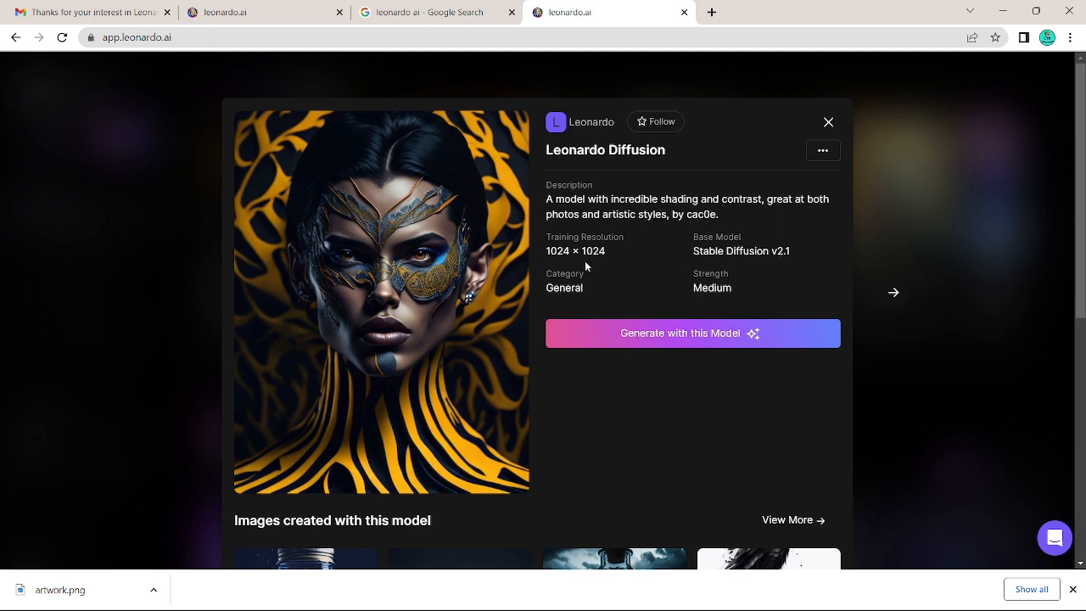
left_click_drag(547, 251, 582, 251)
left_click(615, 254)
left_click(828, 121)
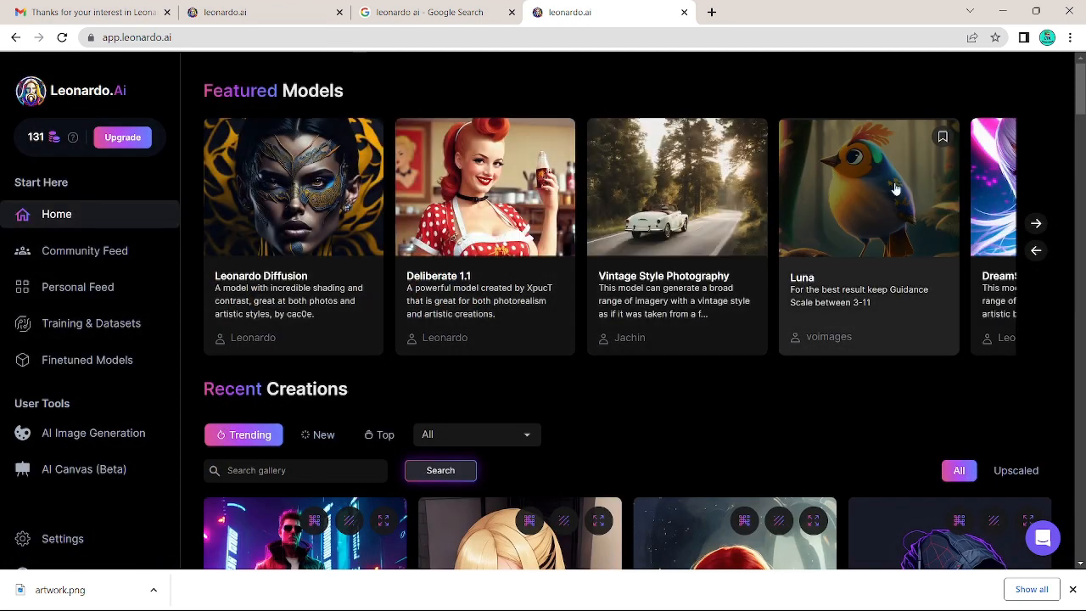
- Browse the featured models and trending Recent Creations, and open the details of "A silhouette design of a lion"
left_click(1035, 225)
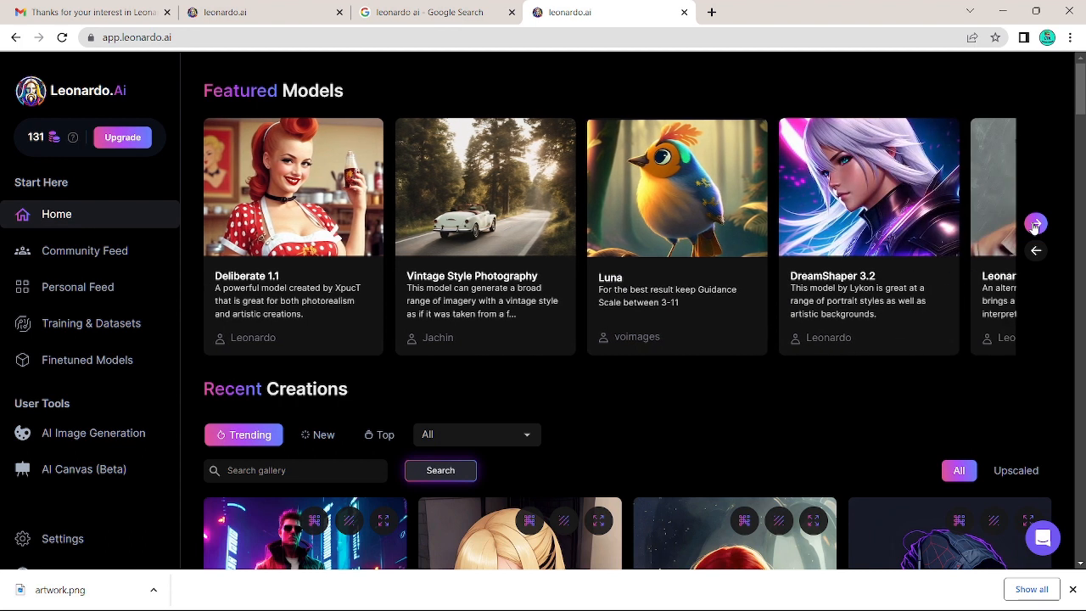
left_click(1035, 225)
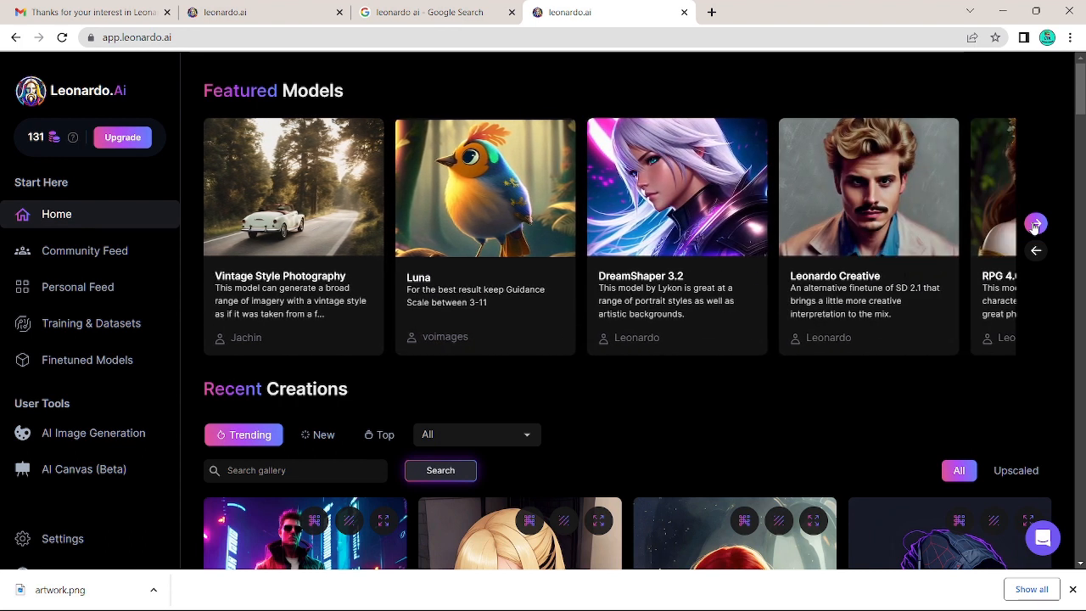
scroll(650, 388, "down", 3)
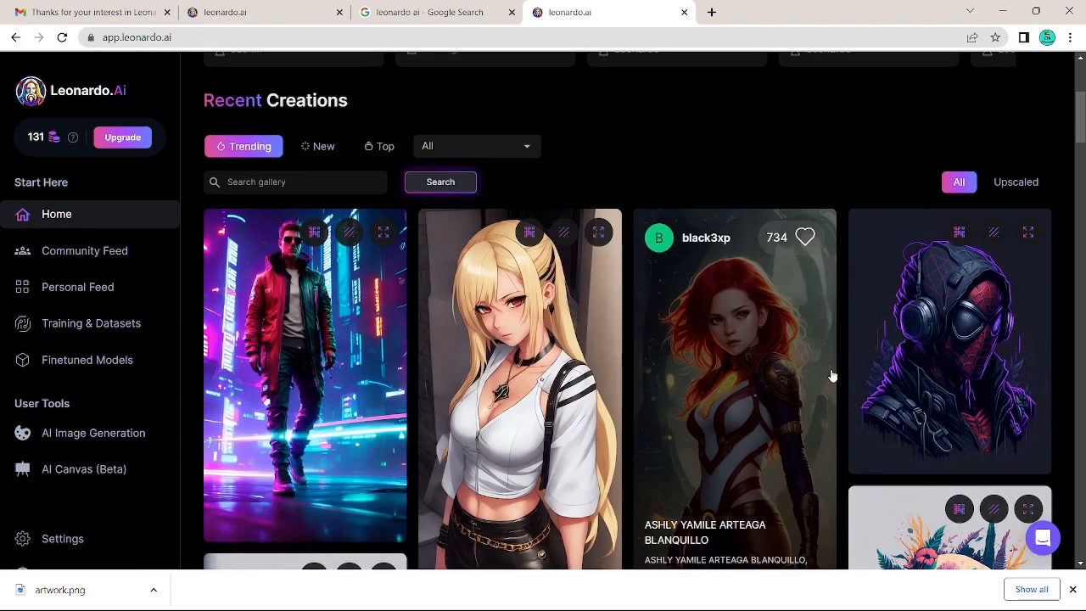
scroll(832, 375, "down", 5)
scroll(385, 376, "down", 8)
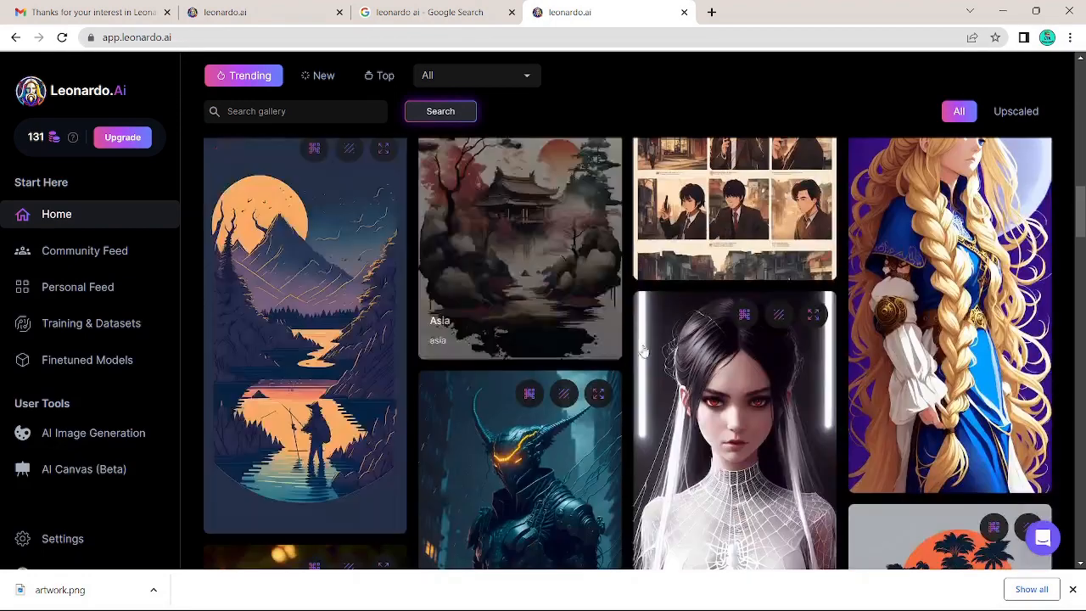
scroll(677, 278, "up", 3)
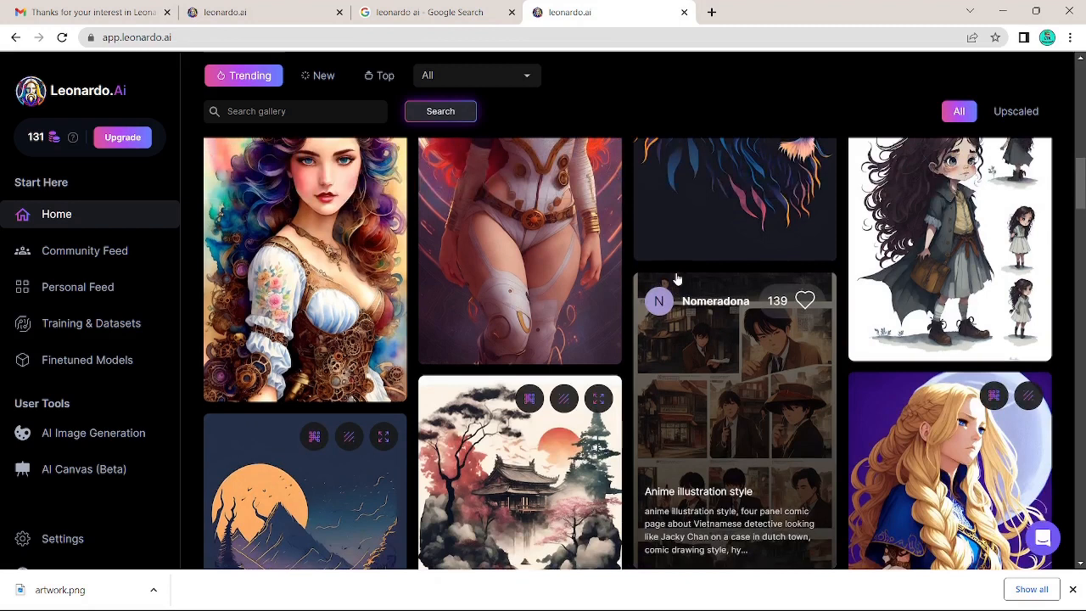
scroll(677, 279, "up", 3)
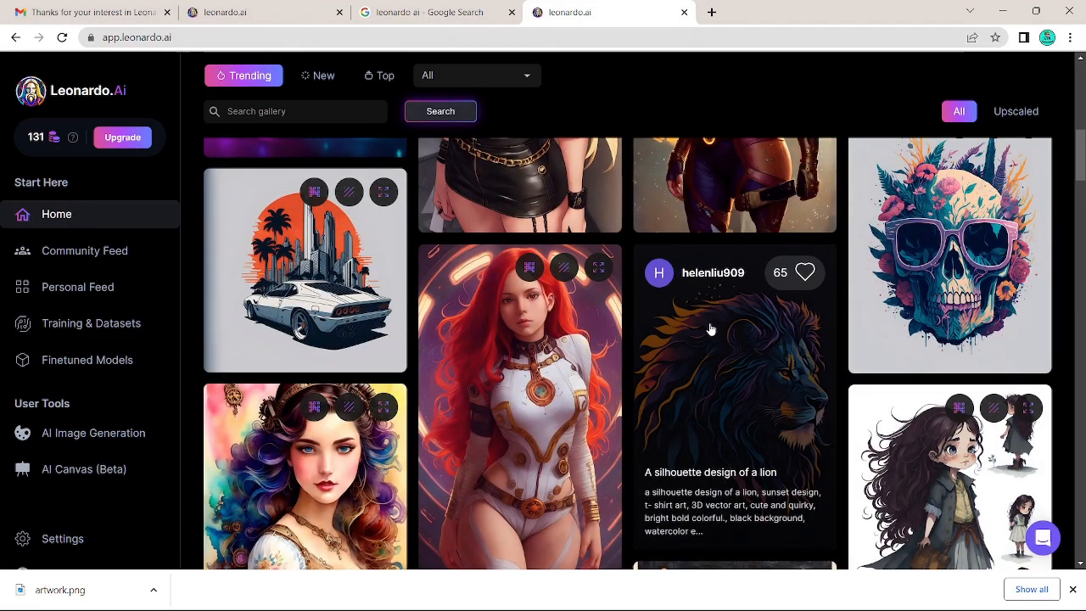
left_click(734, 370)
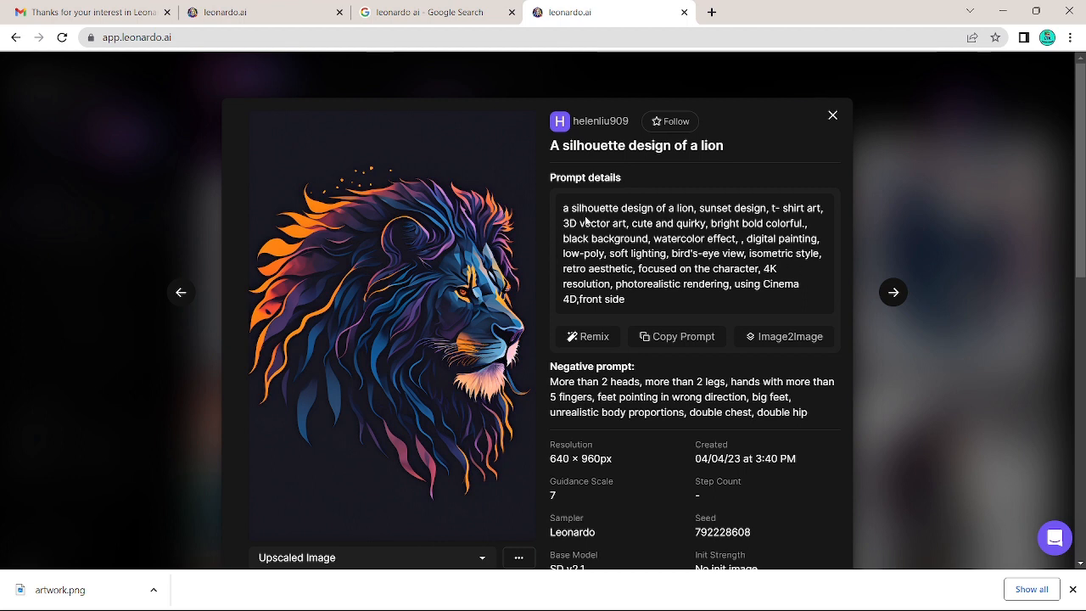
- Examine the lion image's prompt, resolution, seed and finetuned model in its details
left_click_drag(563, 208, 799, 301)
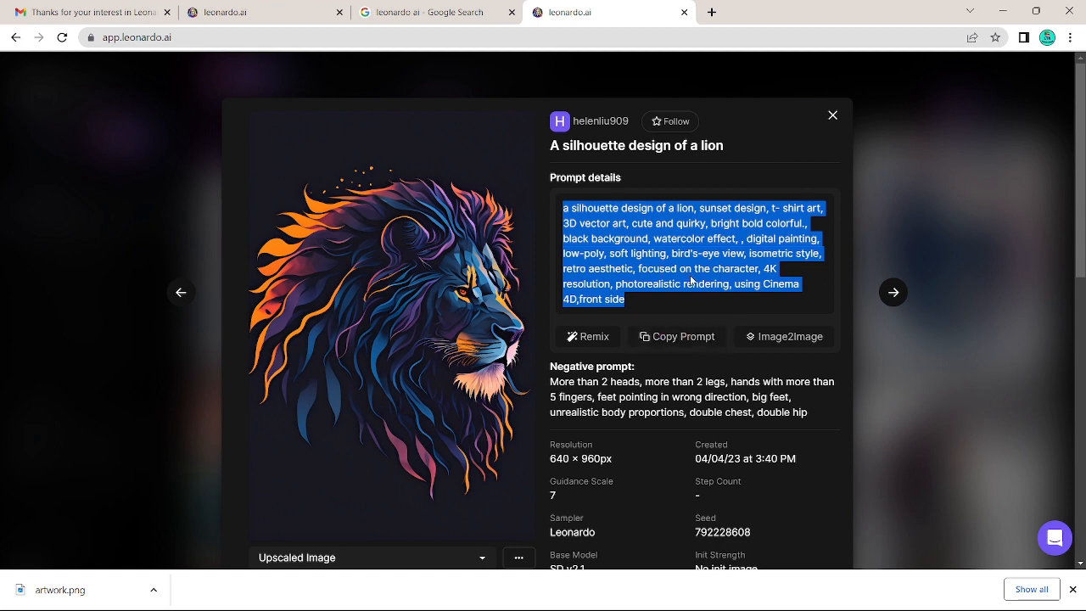
scroll(692, 279, "down", 1)
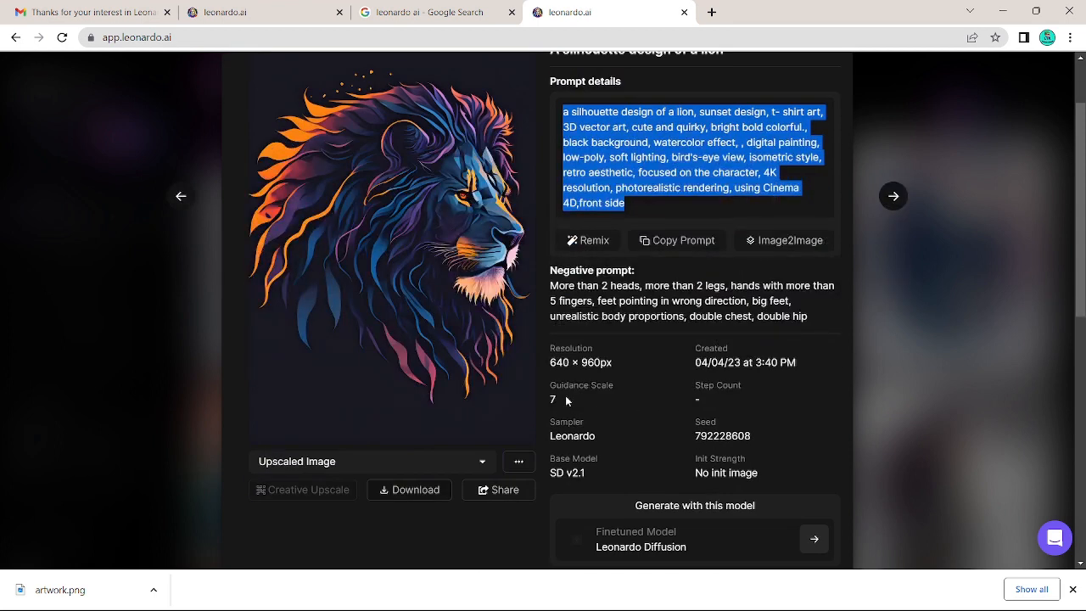
left_click_drag(552, 362, 605, 362)
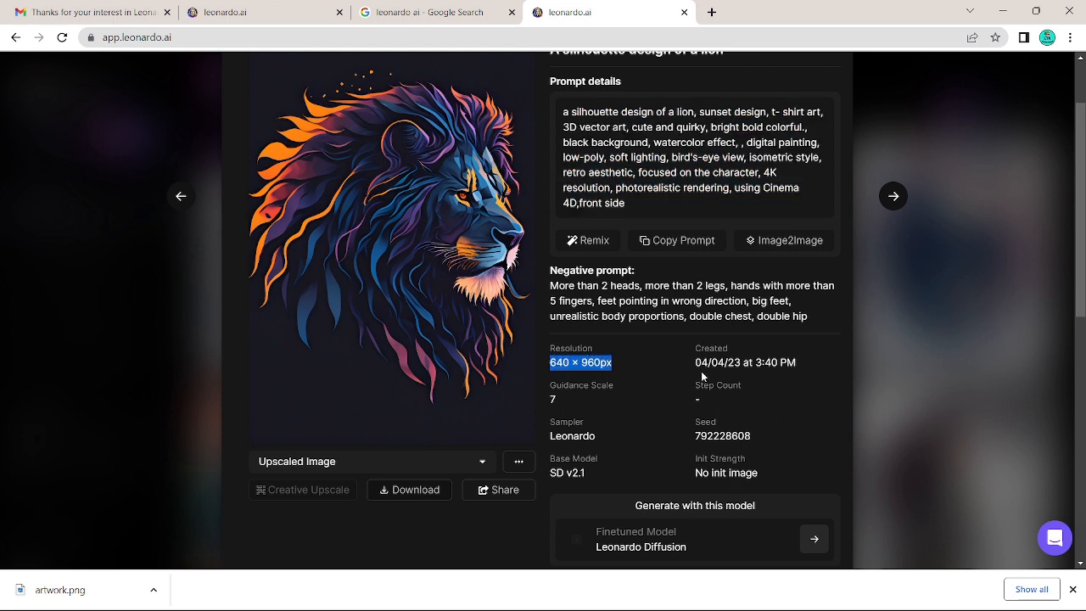
scroll(789, 389, "down", 2)
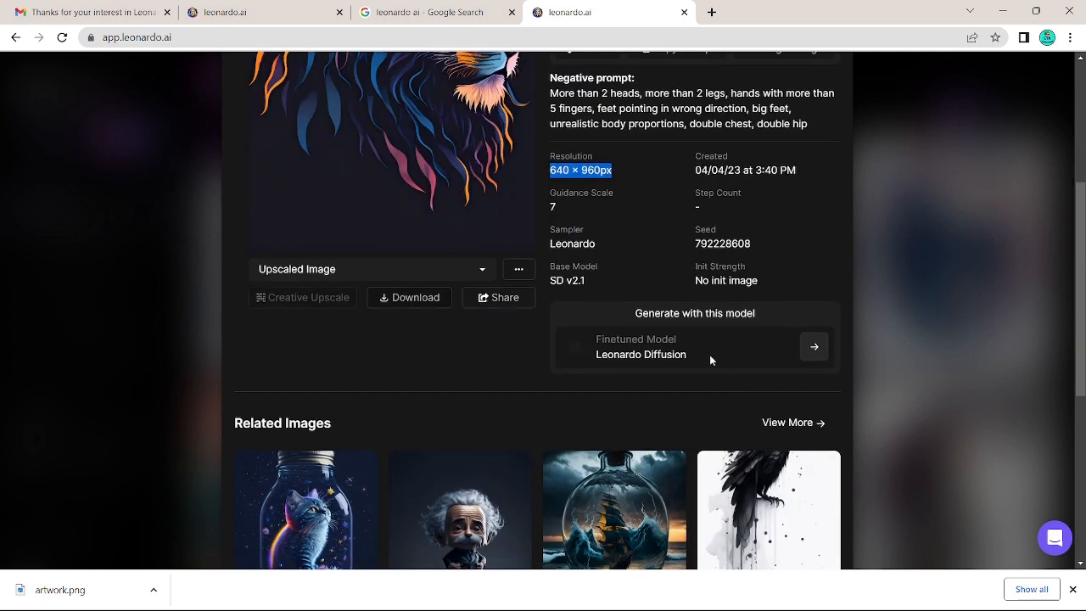
left_click(695, 247)
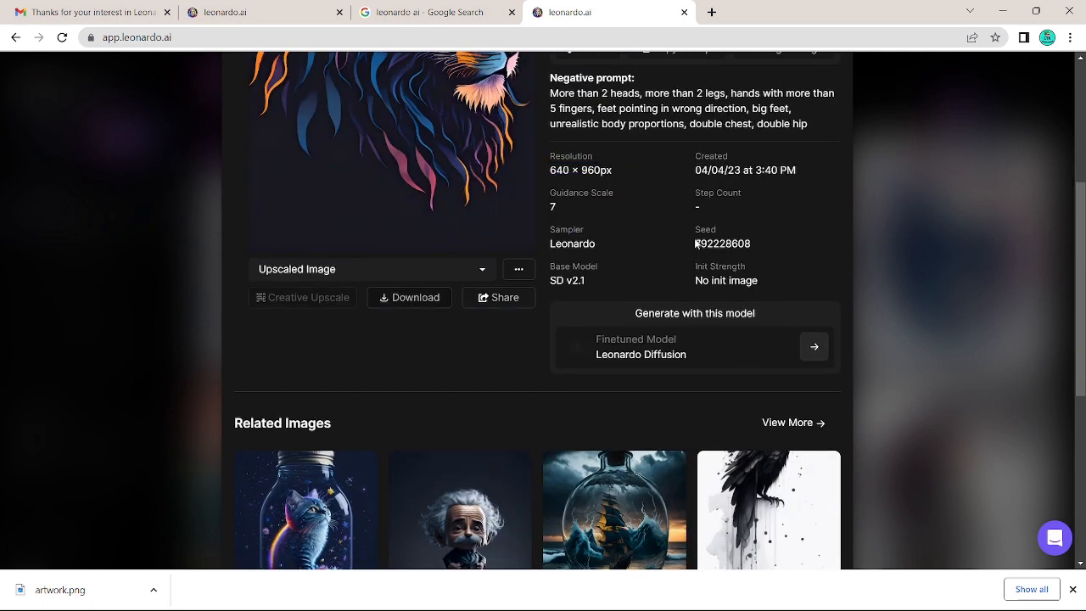
left_click_drag(694, 243, 752, 244)
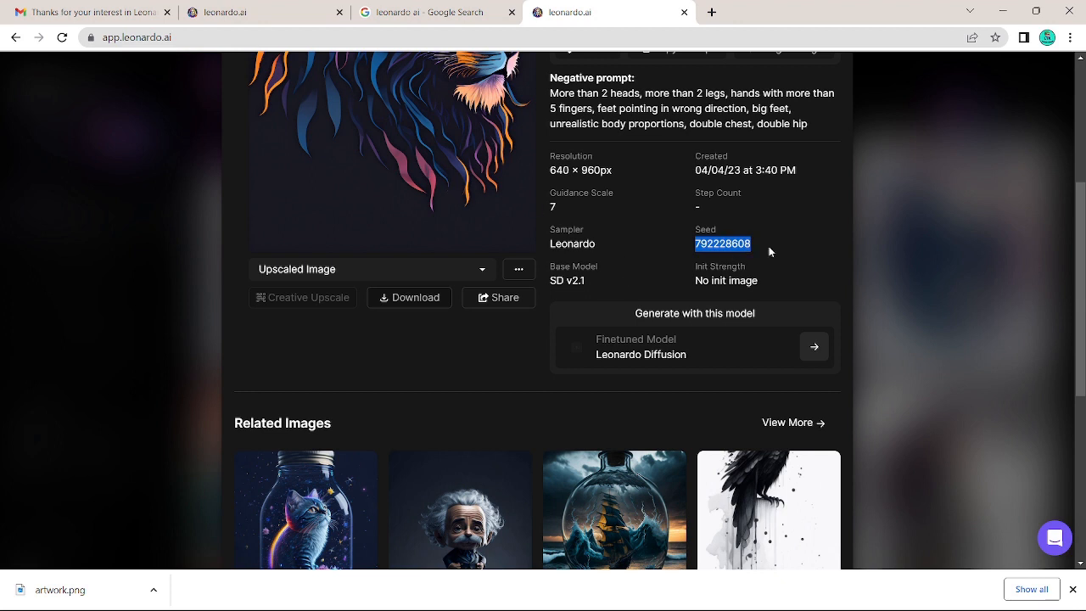
scroll(769, 246, "up", 1)
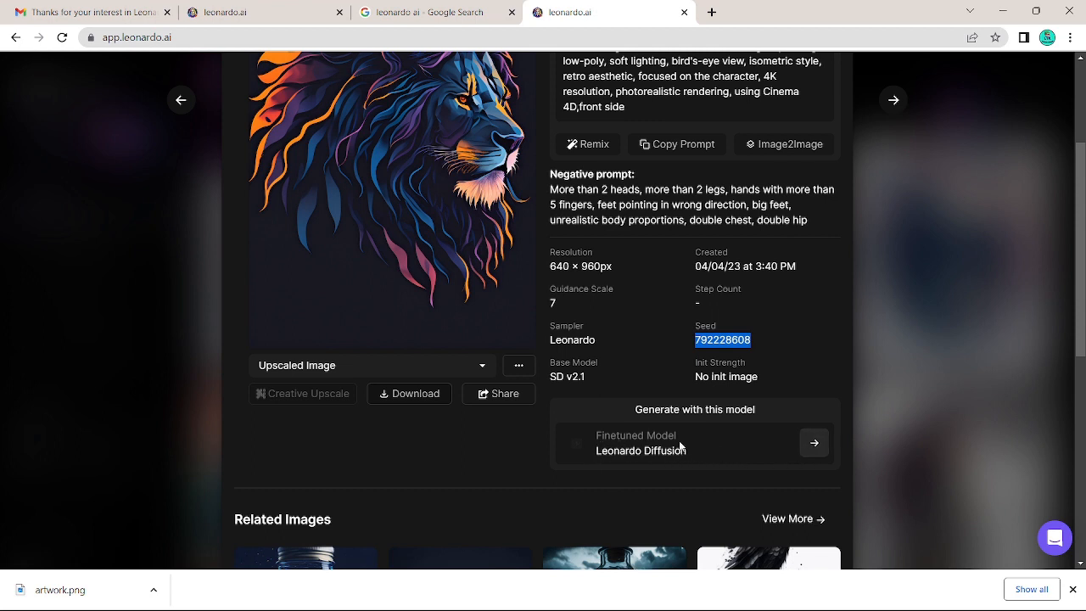
- Copy the prompt of "A silhouette design of a lion" and close the image details
scroll(674, 441, "up", 2)
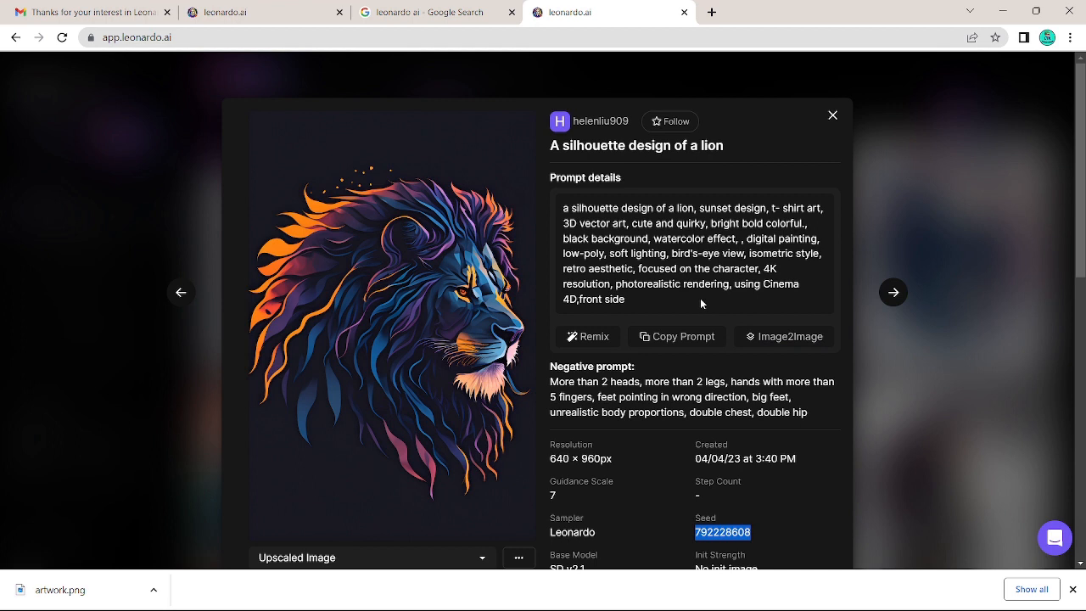
left_click(565, 212)
left_click(683, 339)
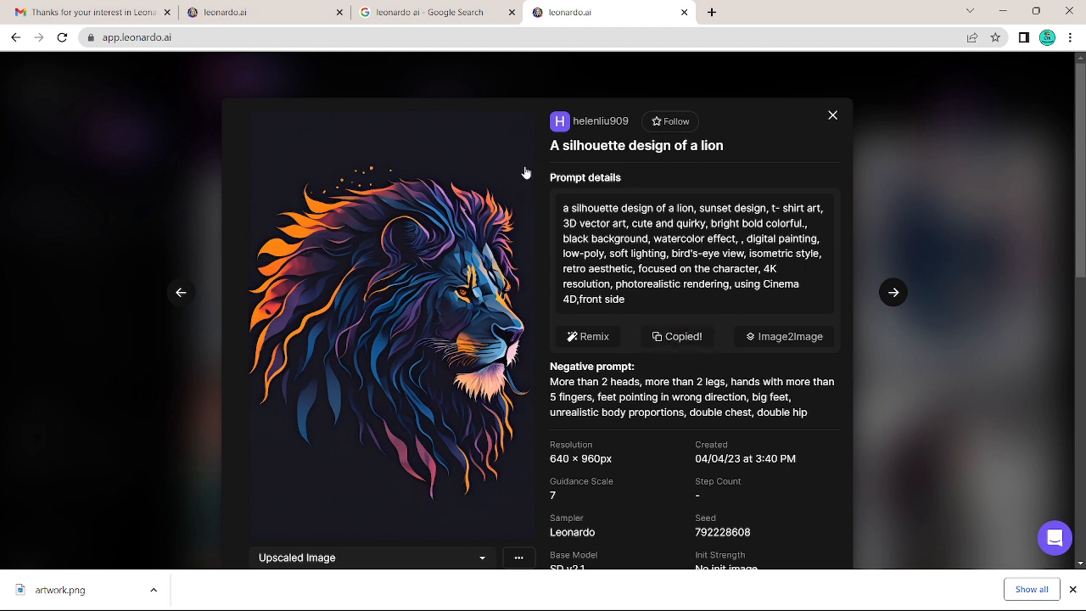
left_click(832, 117)
- Browse the Featured Models on the home page from Vintage Style Photography through to Cute Characters, reading their descriptions
scroll(351, 182, "up", 5)
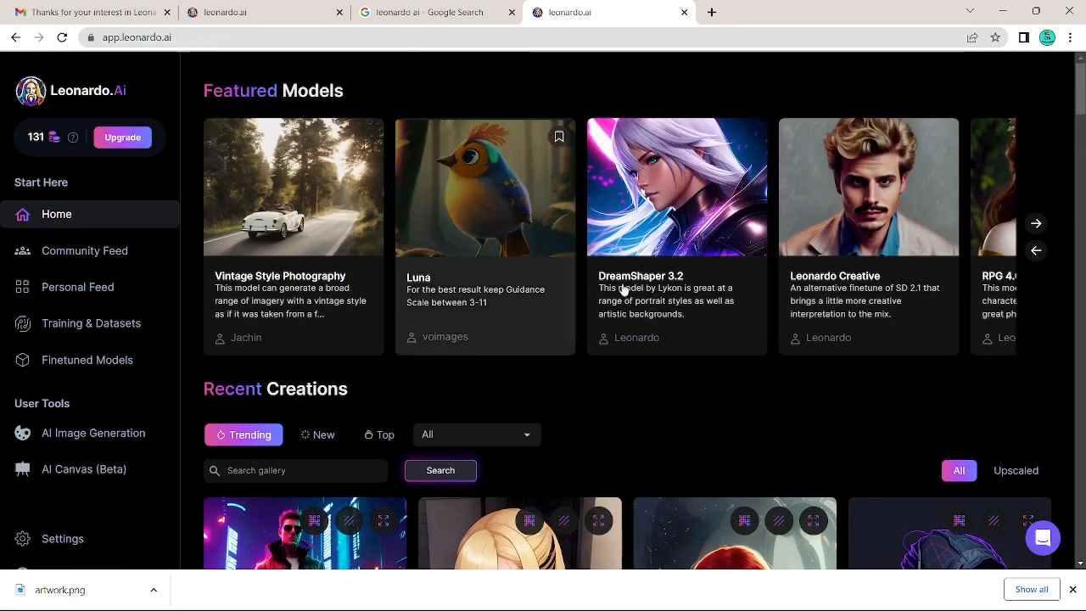
left_click(1035, 225)
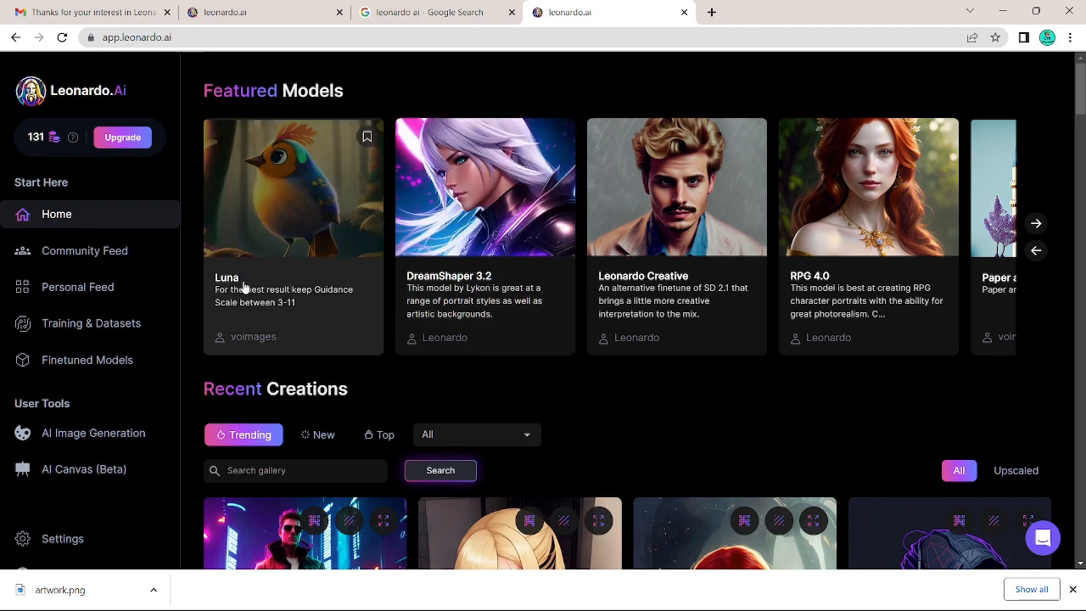
left_click(1036, 225)
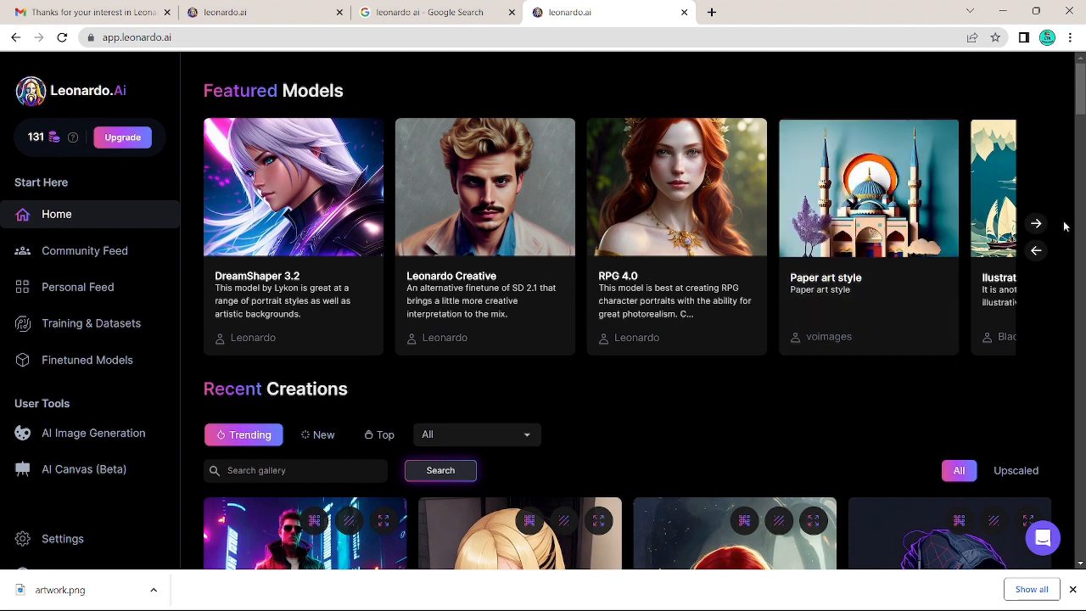
left_click(1036, 223)
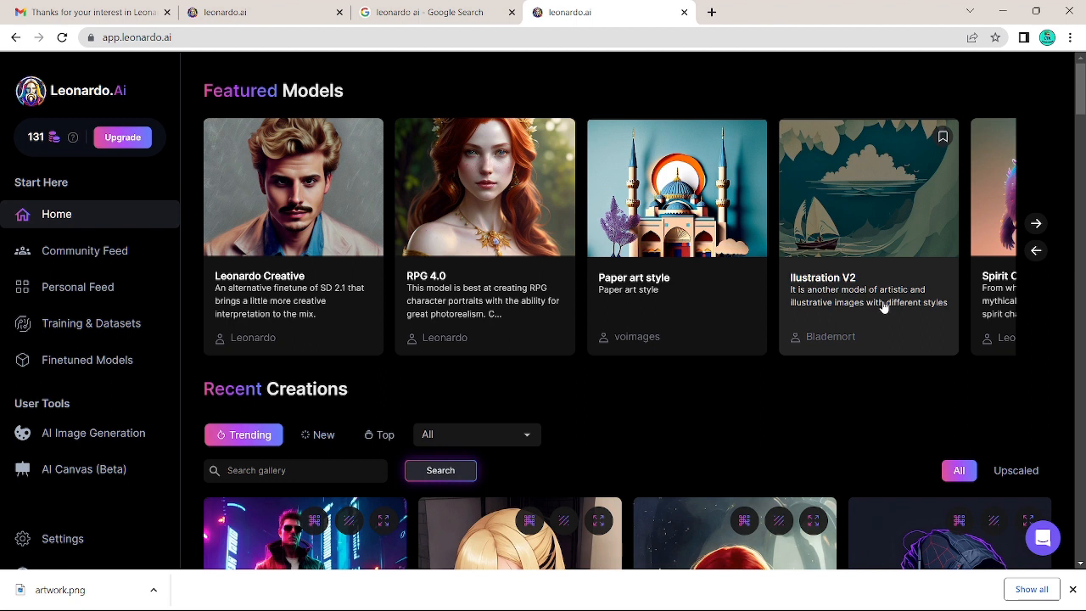
left_click(1035, 223)
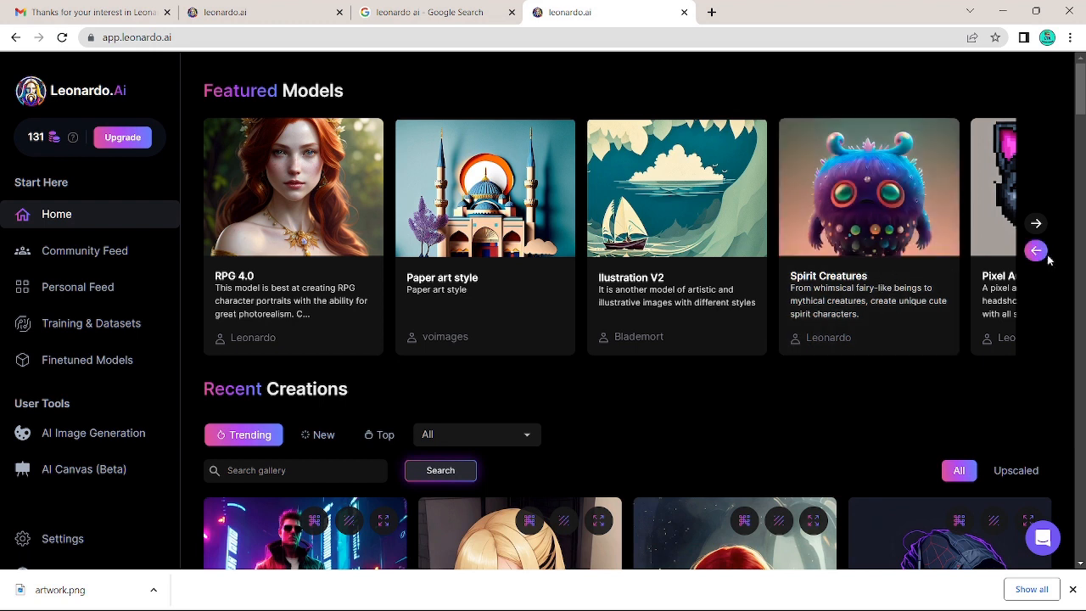
left_click(1036, 224)
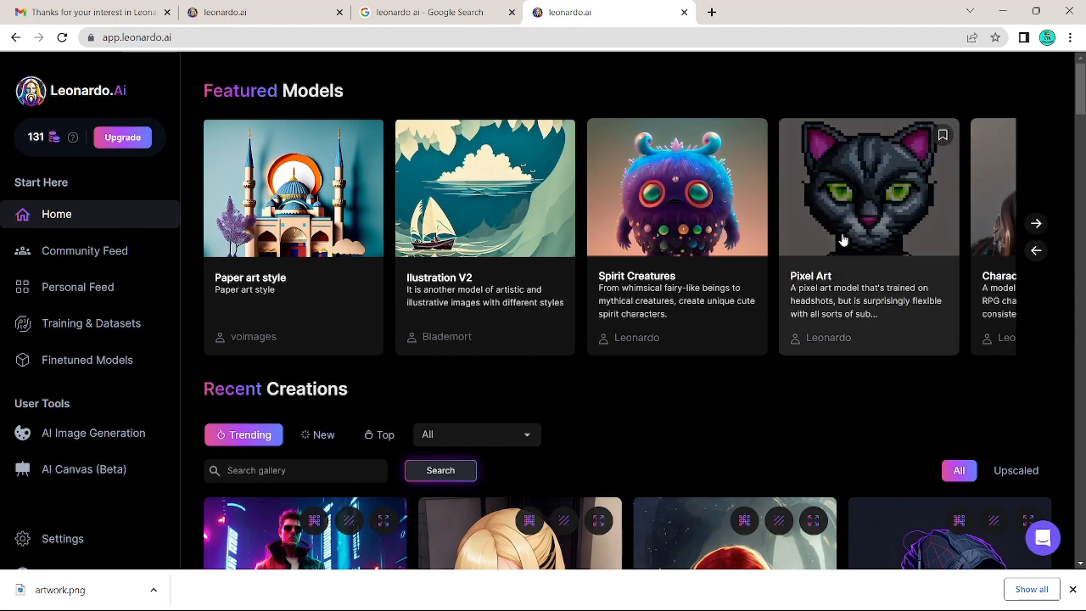
left_click(1036, 224)
left_click(1035, 225)
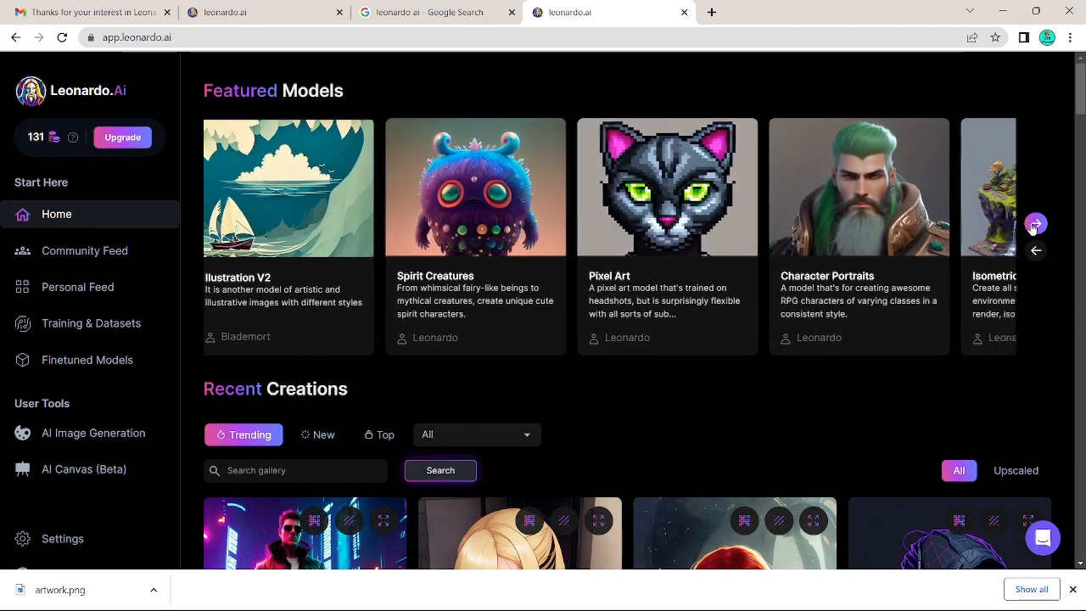
left_click(1035, 225)
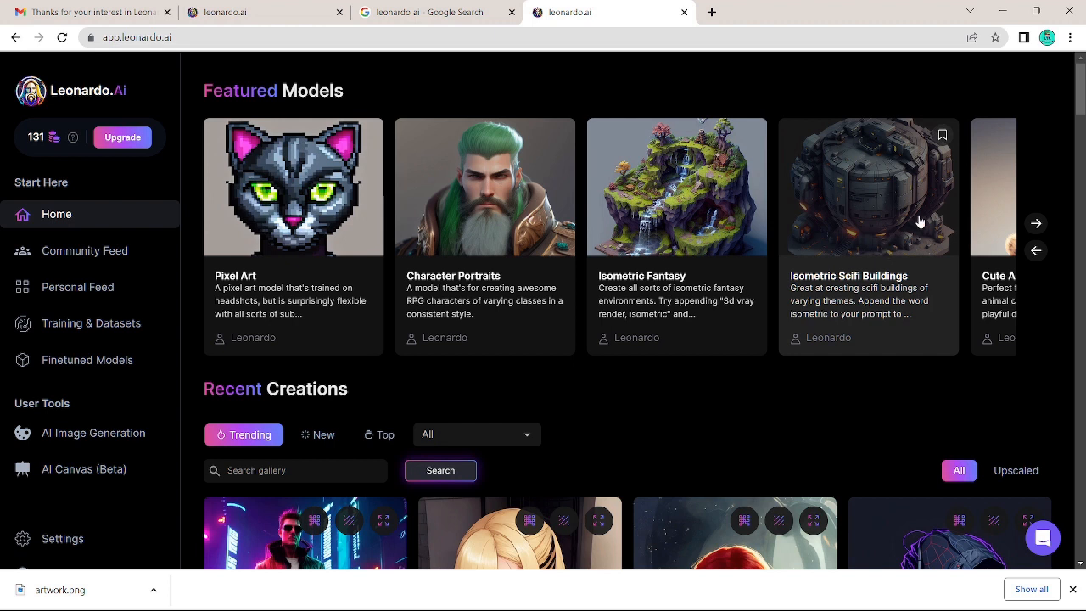
left_click(1035, 225)
left_click(1035, 224)
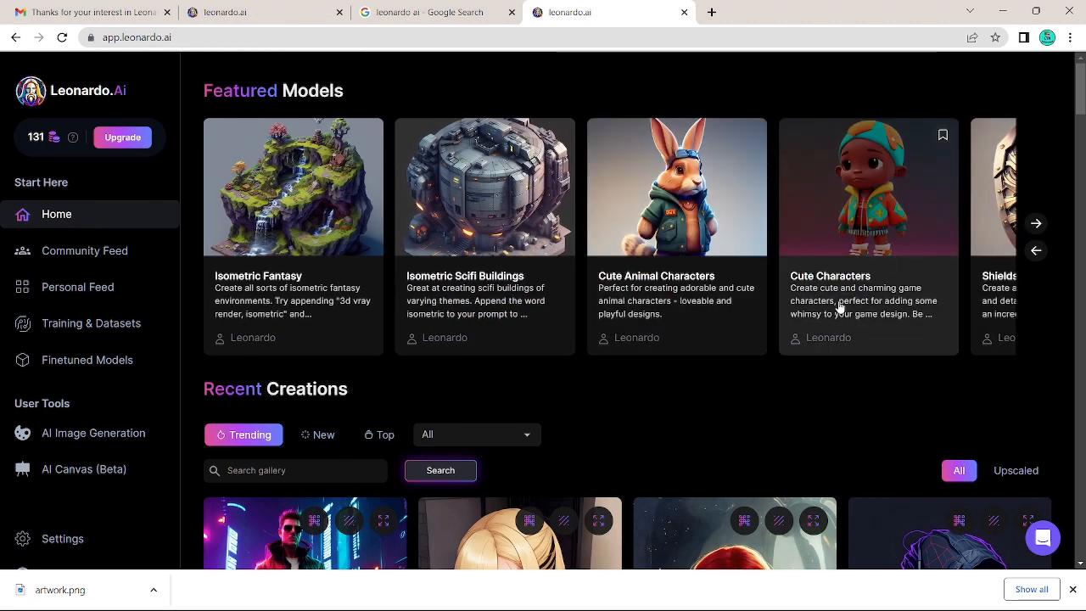
- Look through the trending Recent Creations on the home page and open the Community Feed
scroll(839, 308, "down", 2)
scroll(594, 316, "down", 3)
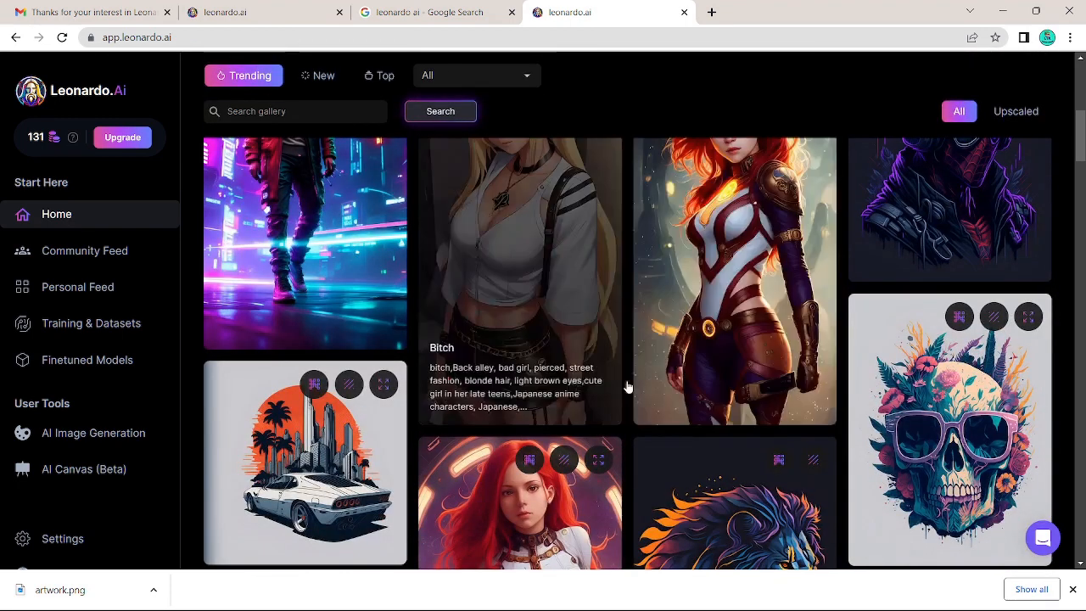
scroll(615, 383, "down", 4)
scroll(390, 374, "down", 2)
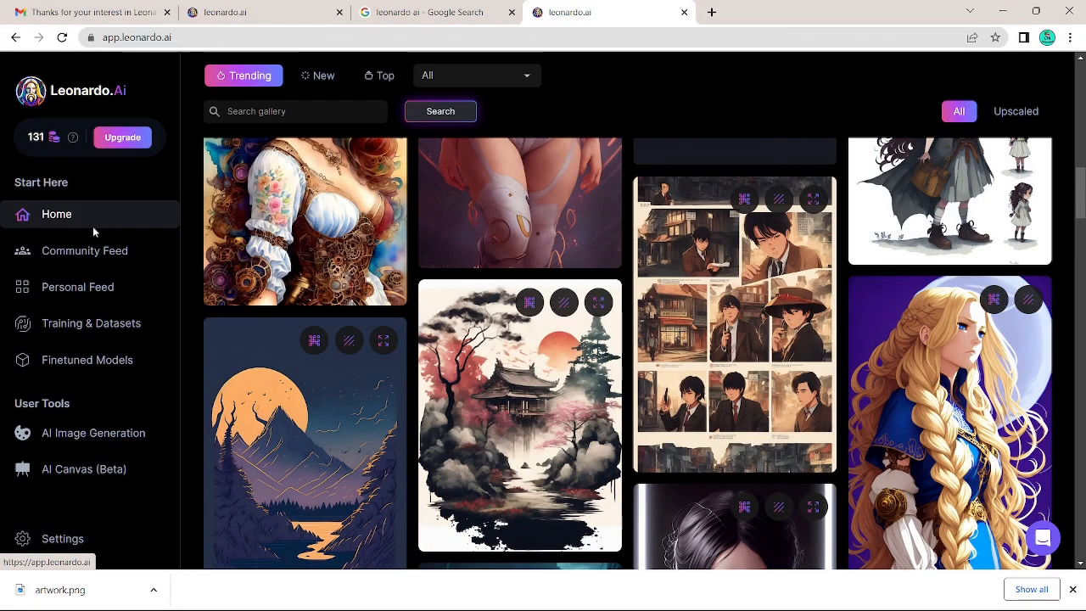
left_click(68, 262)
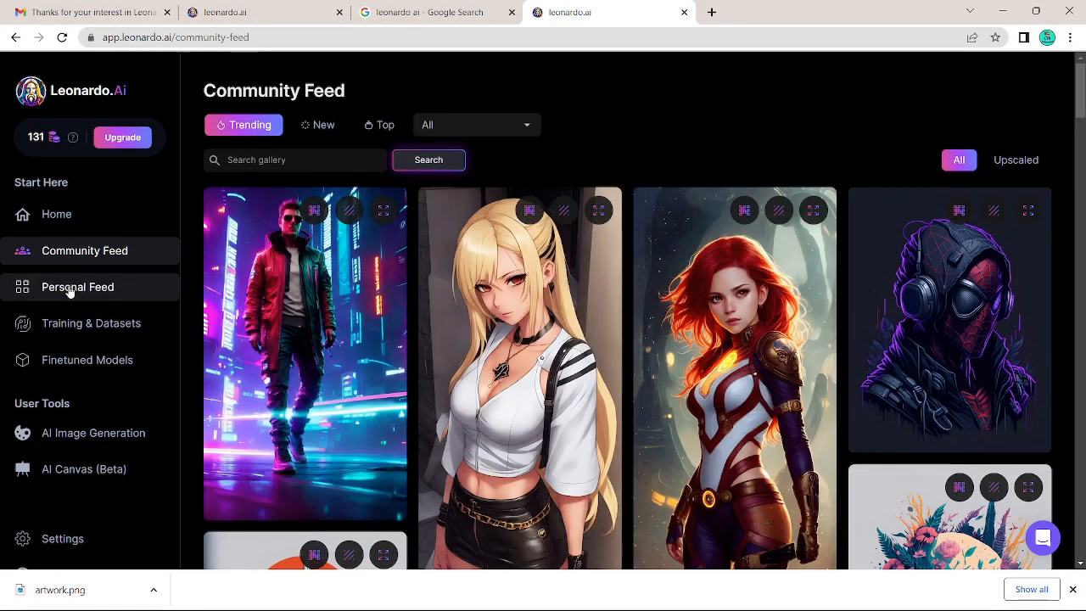
- Review the account's own generations in the Personal Feed, with a brief look at Training & Datasets in between
left_click(71, 288)
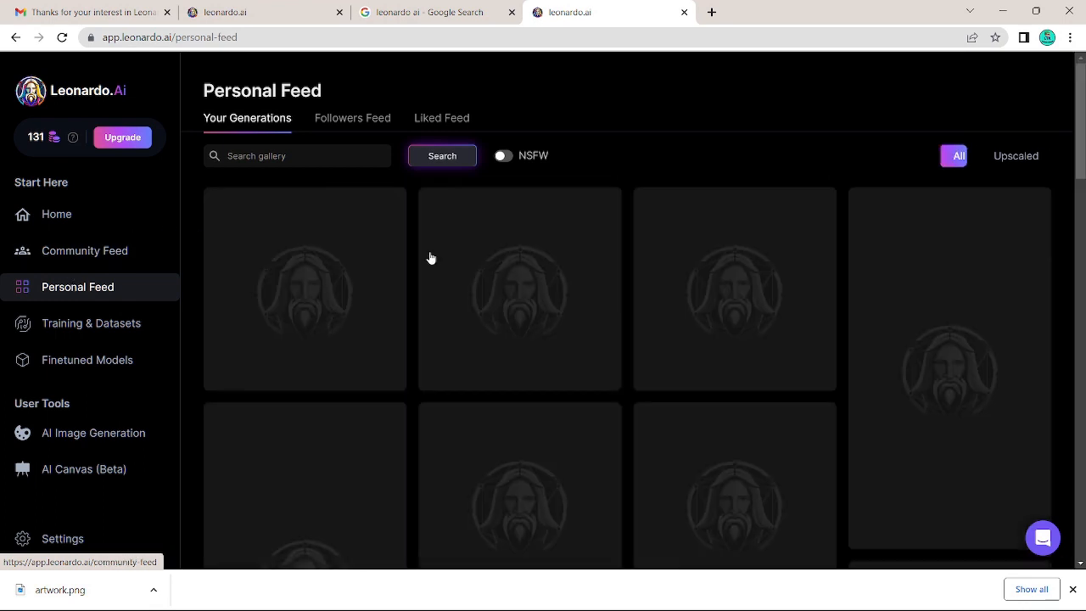
scroll(441, 357, "down", 3)
scroll(339, 313, "up", 3)
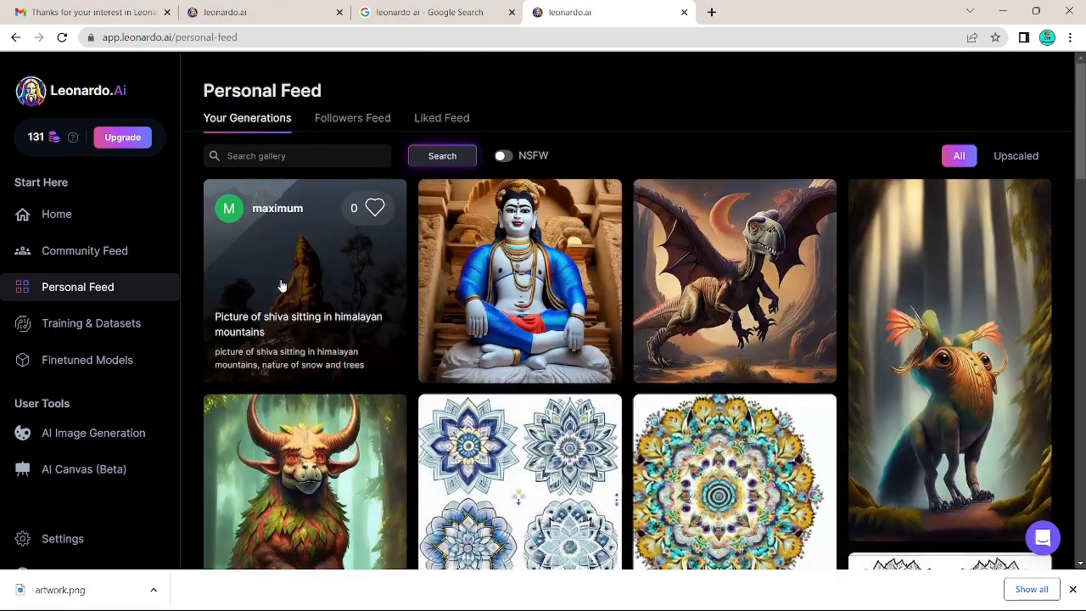
left_click(60, 328)
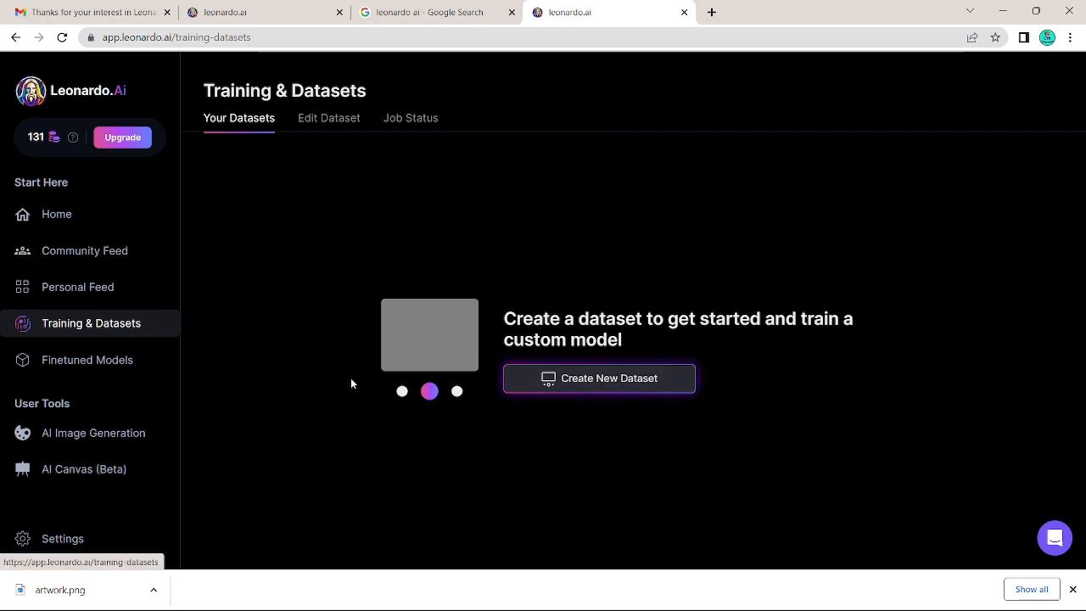
left_click(78, 288)
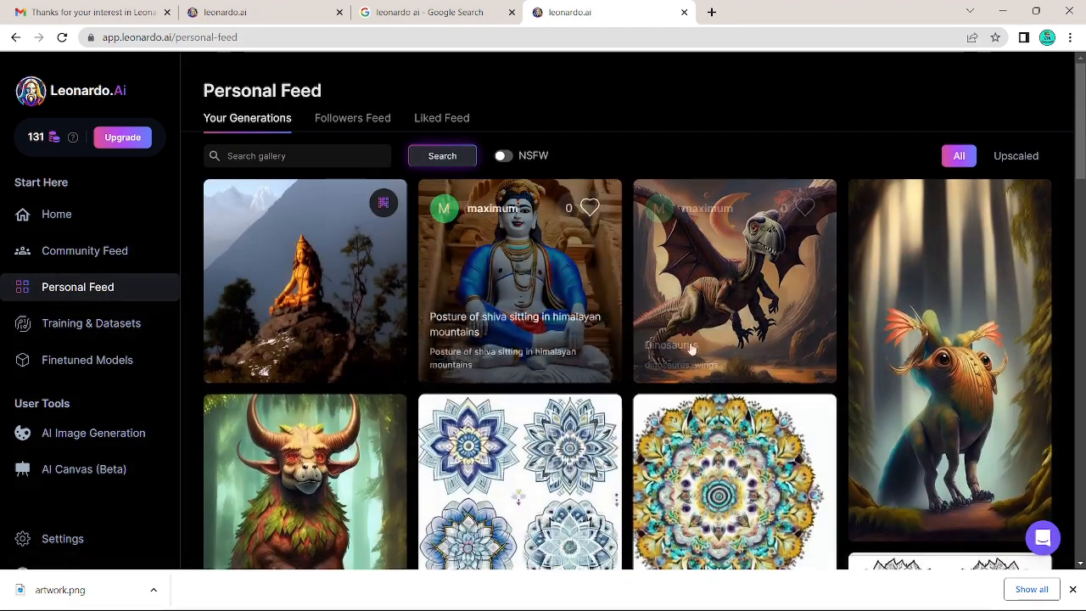
- Open Training & Datasets and compare its Your Datasets and Edit Dataset views
left_click(100, 324)
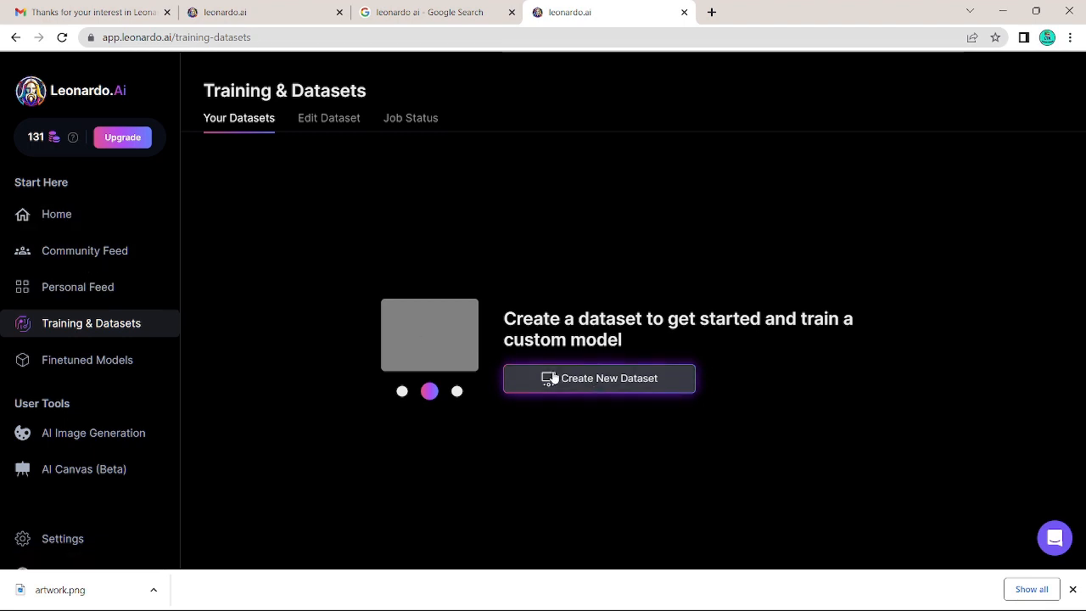
left_click(330, 124)
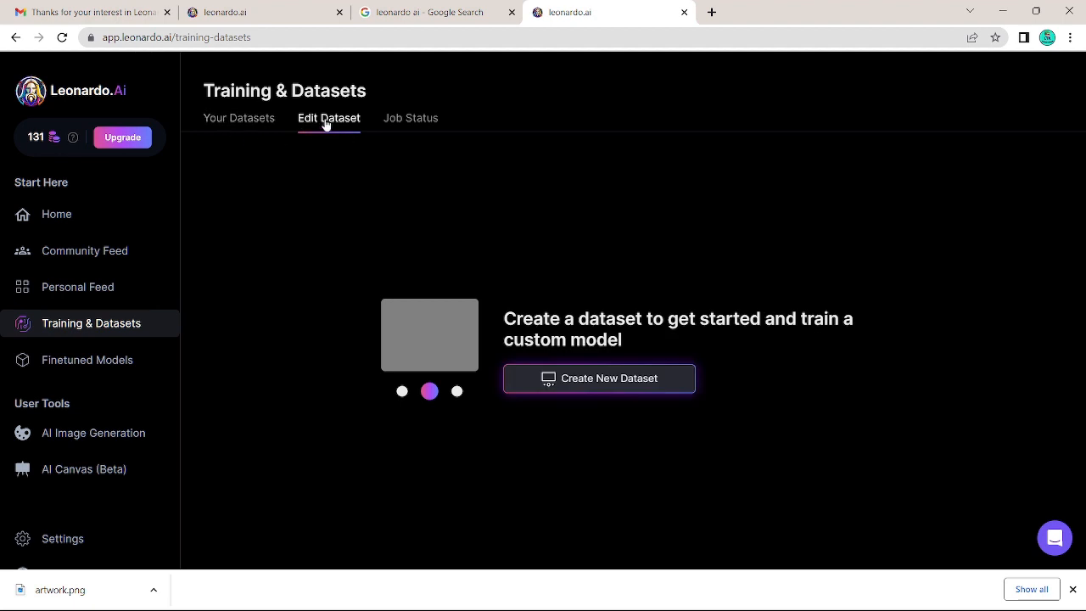
left_click(237, 124)
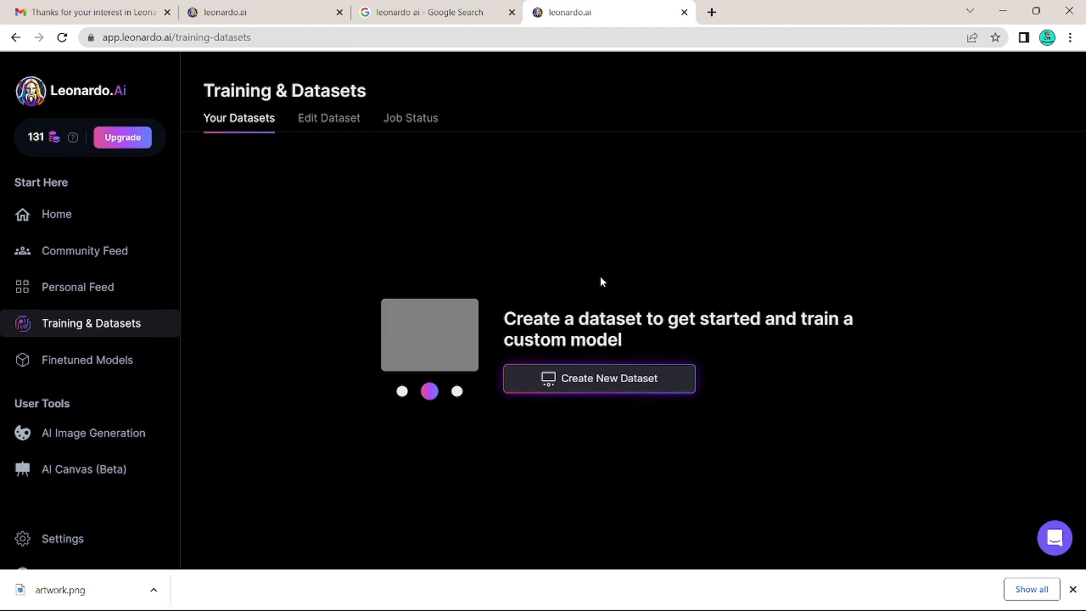
left_click(316, 124)
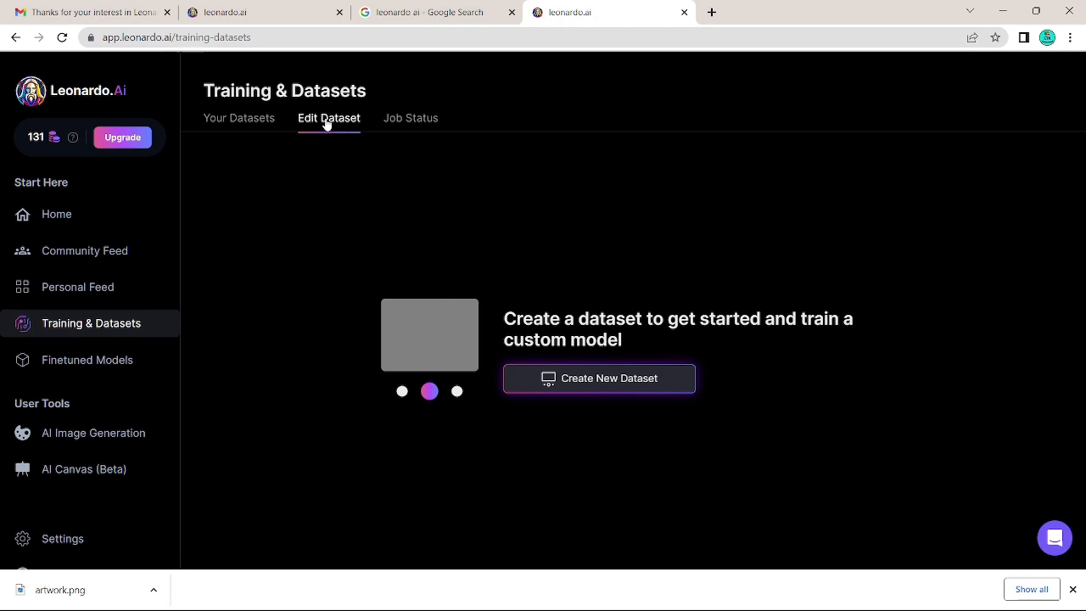
left_click(219, 121)
- Browse all platform models in Finetuned Models and return to the gallery search at the start of the list
left_click(84, 366)
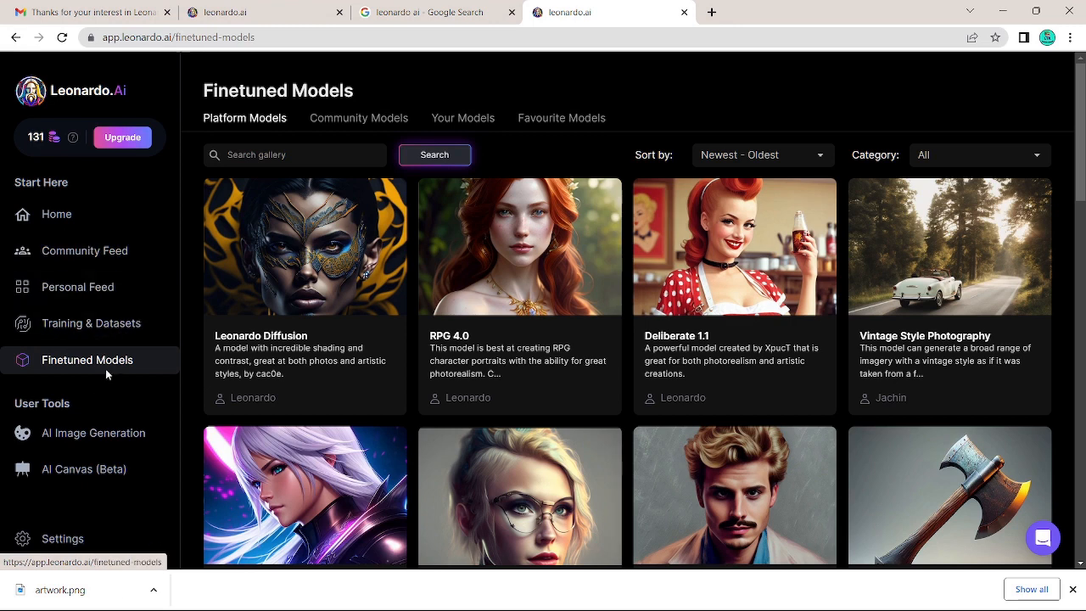
scroll(475, 384, "down", 3)
scroll(599, 398, "down", 10)
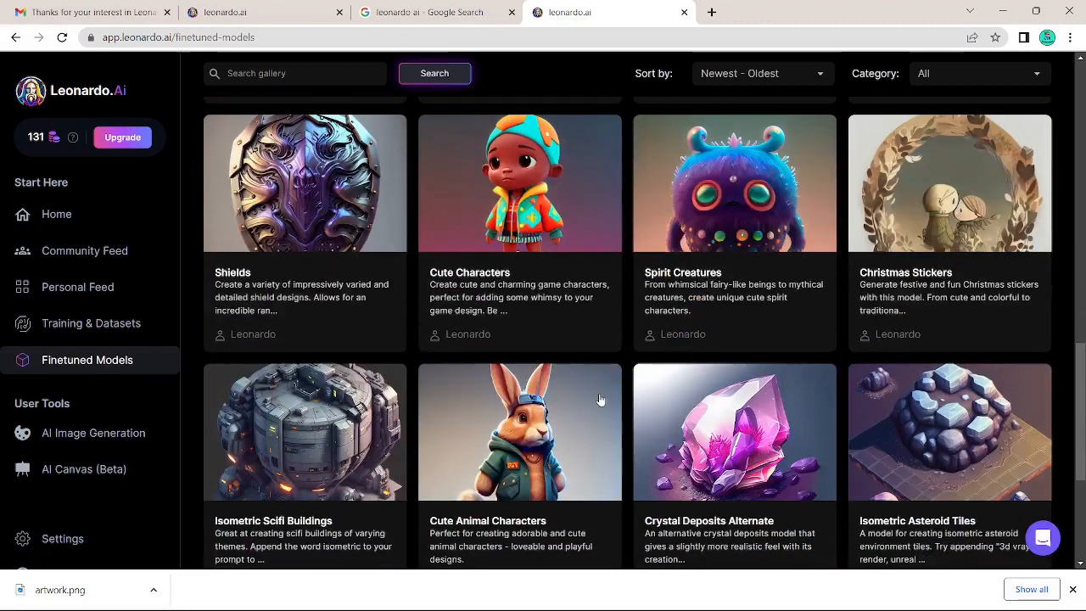
scroll(598, 399, "down", 4)
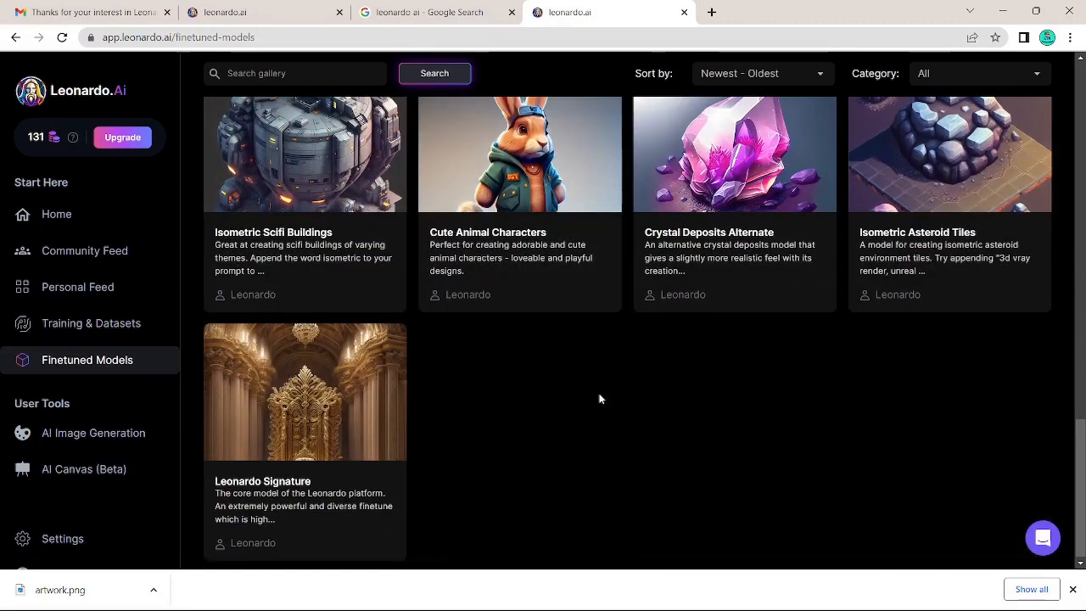
scroll(599, 398, "up", 12)
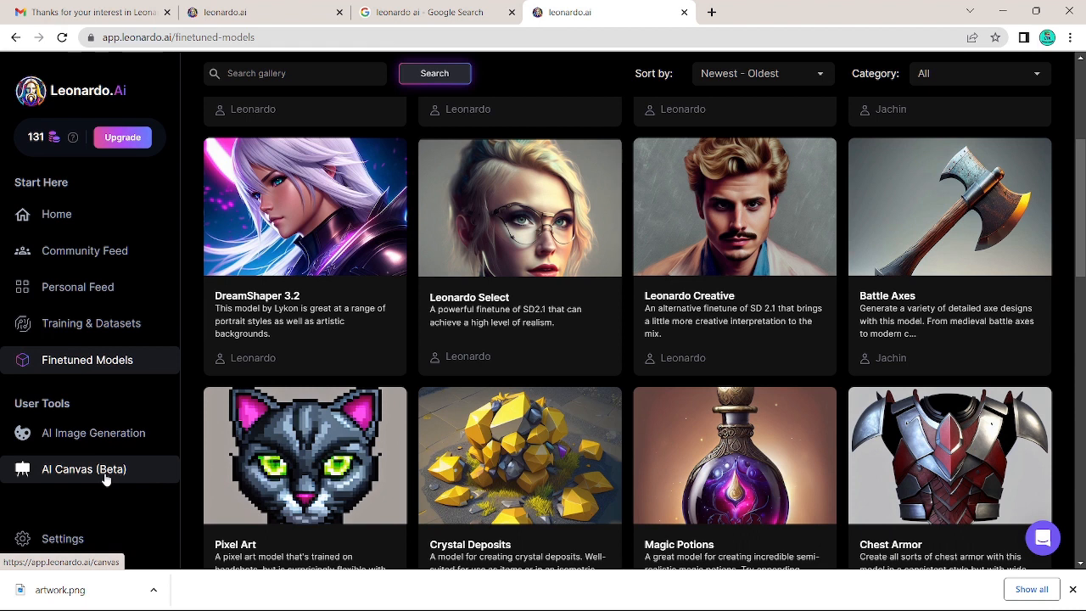
scroll(346, 146, "up", 3)
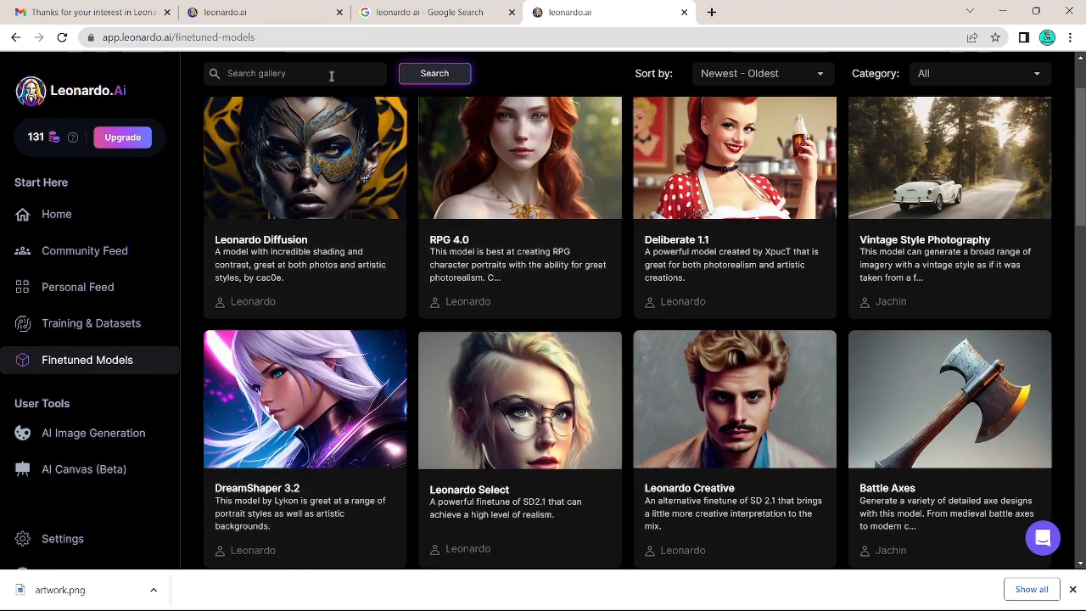
left_click(294, 75)
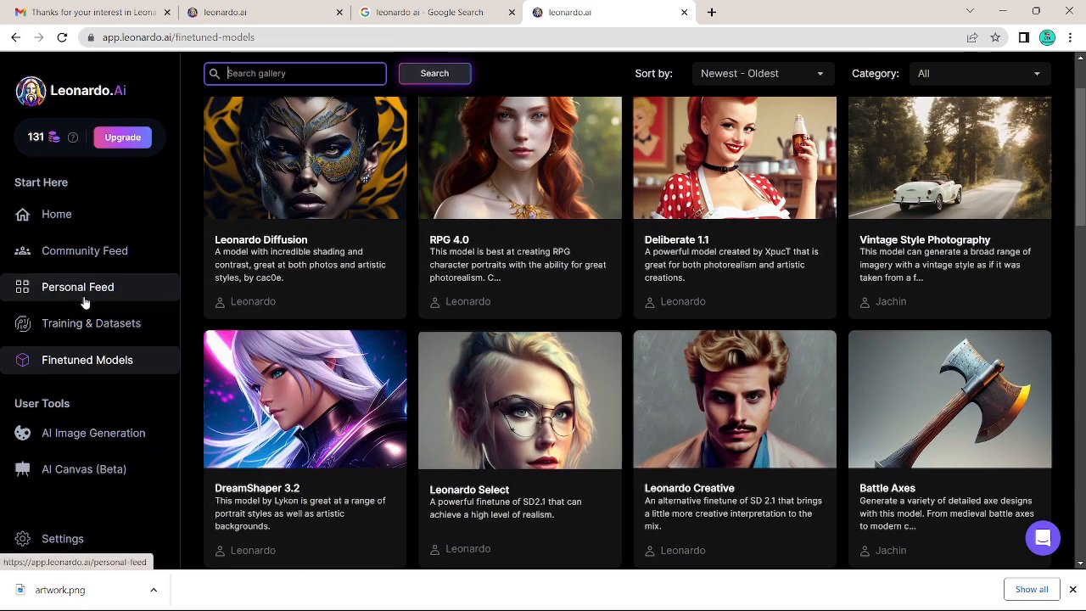
- Search the Community Feed for "animation" across all categories and look through the matching images
left_click(85, 252)
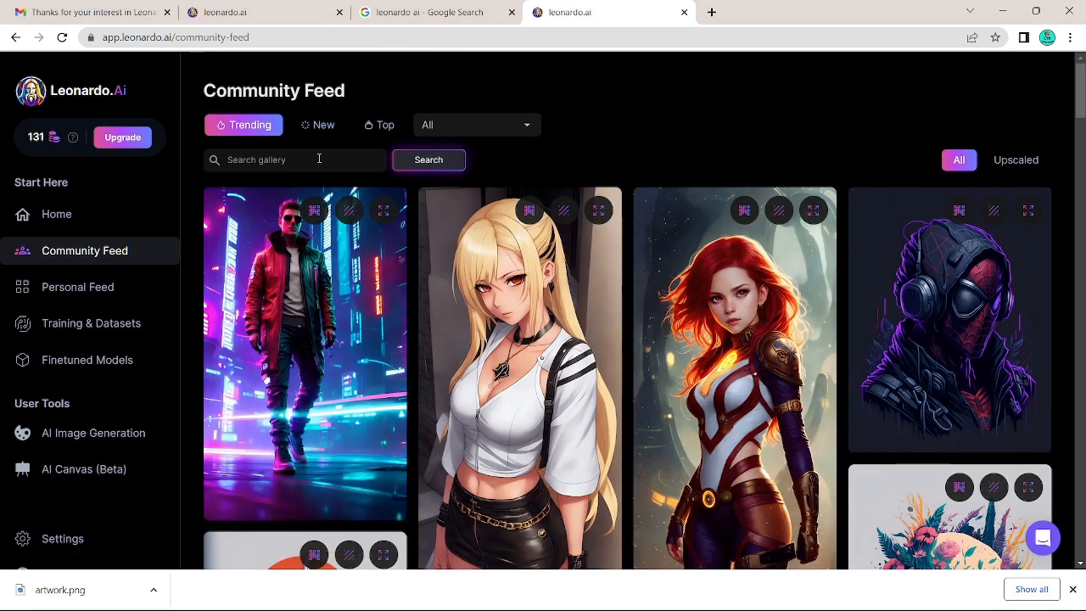
left_click(319, 158)
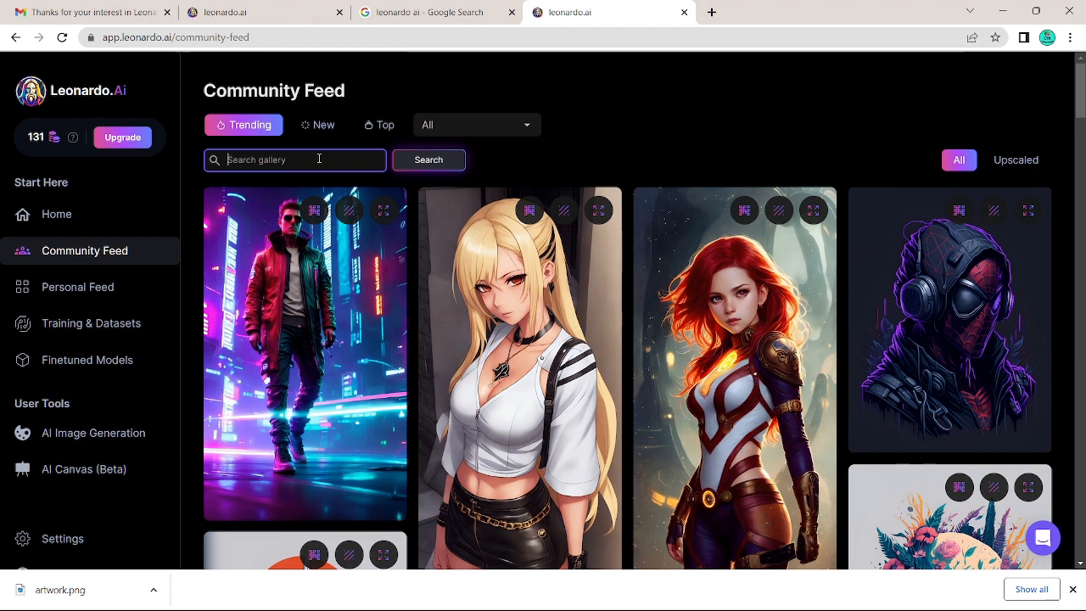
type("animation c")
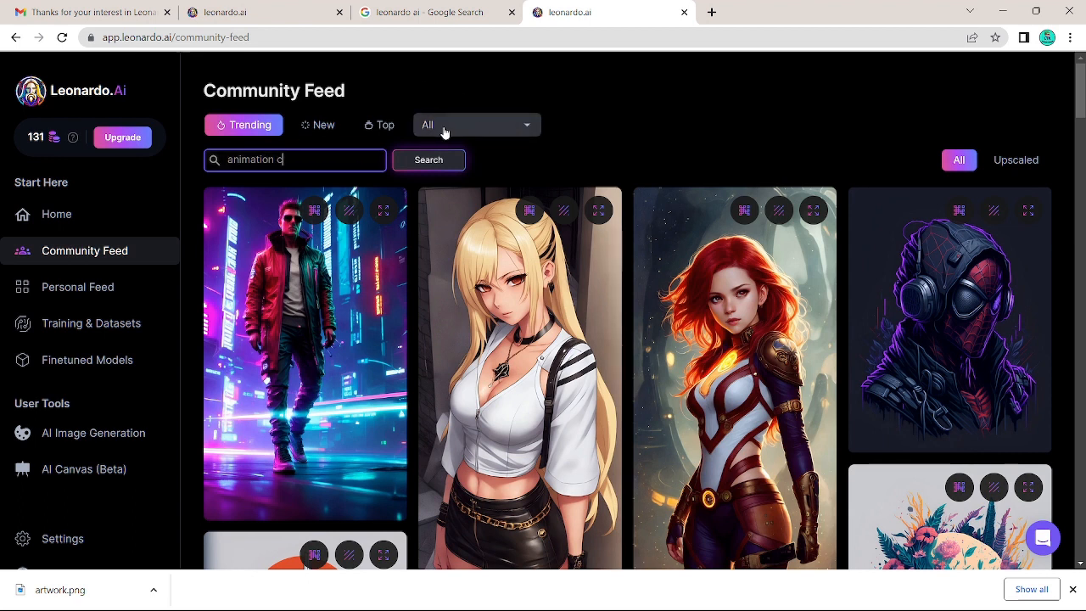
left_click(527, 127)
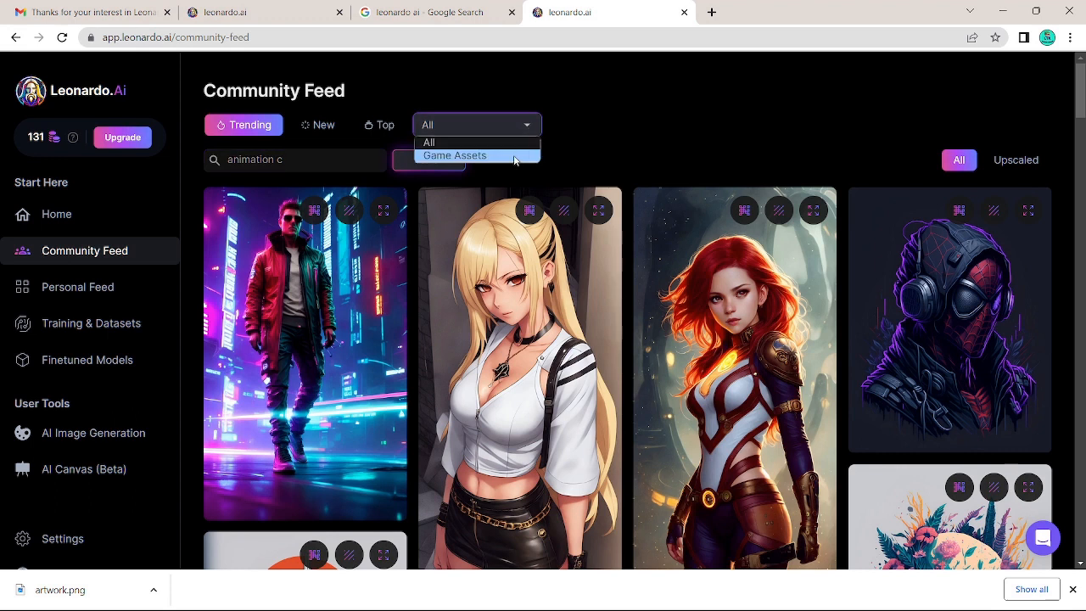
left_click(527, 128)
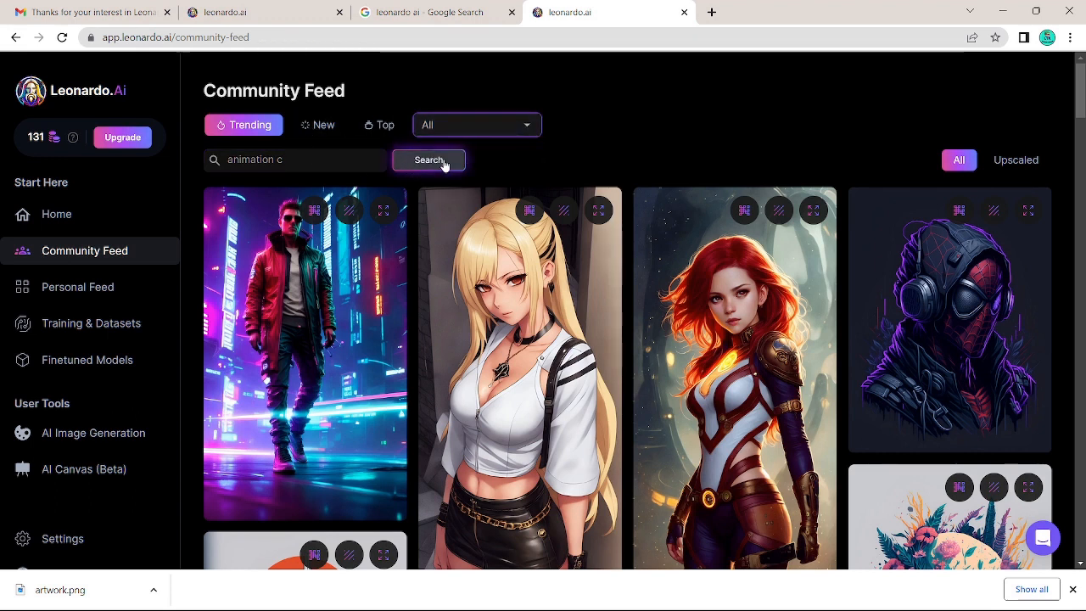
left_click(292, 159)
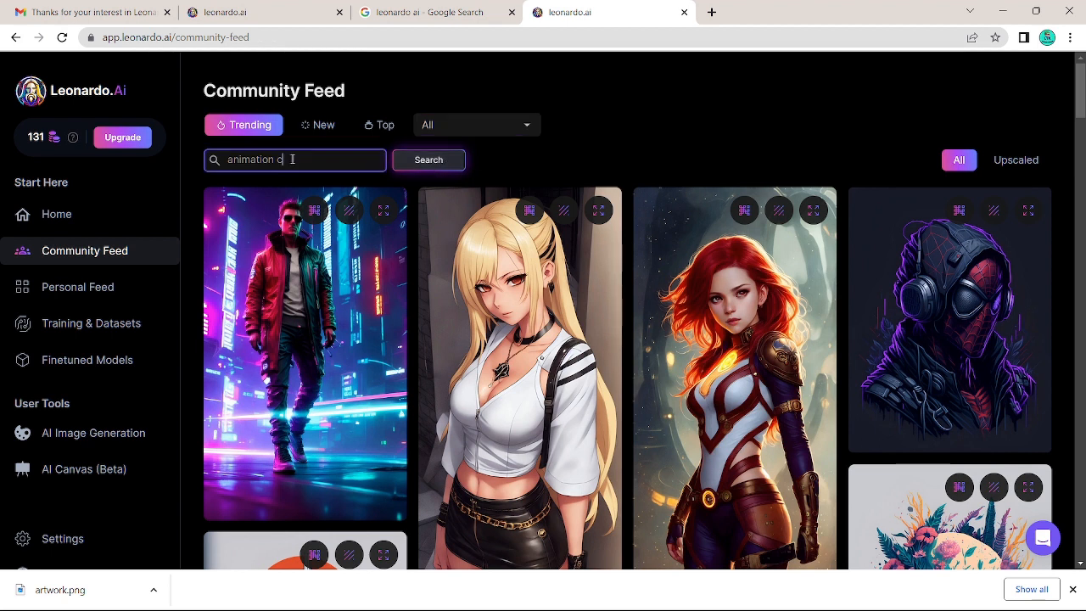
left_click(415, 166)
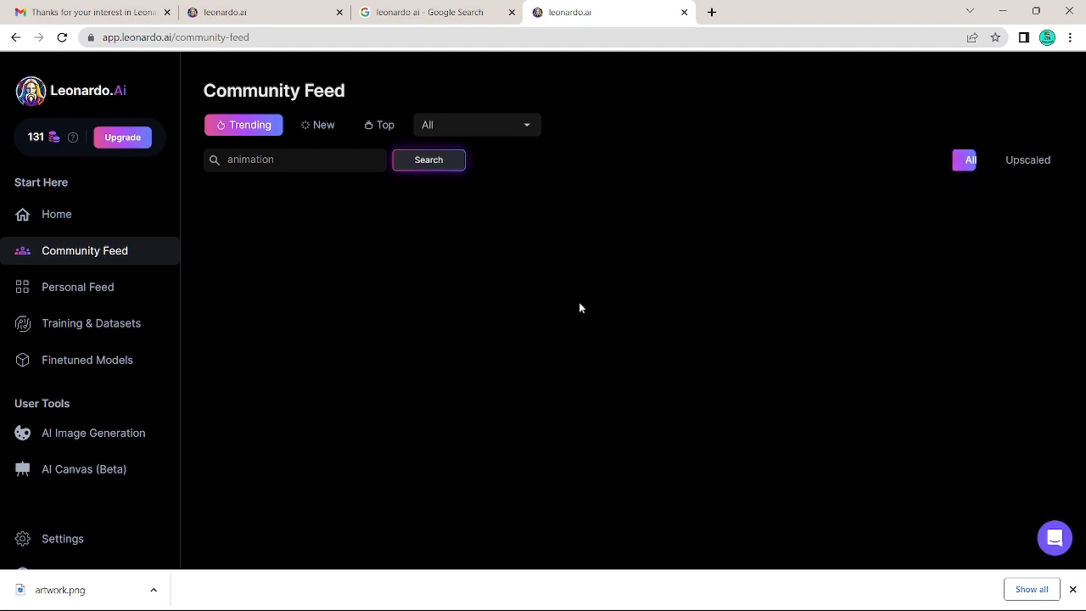
scroll(730, 368, "down", 15)
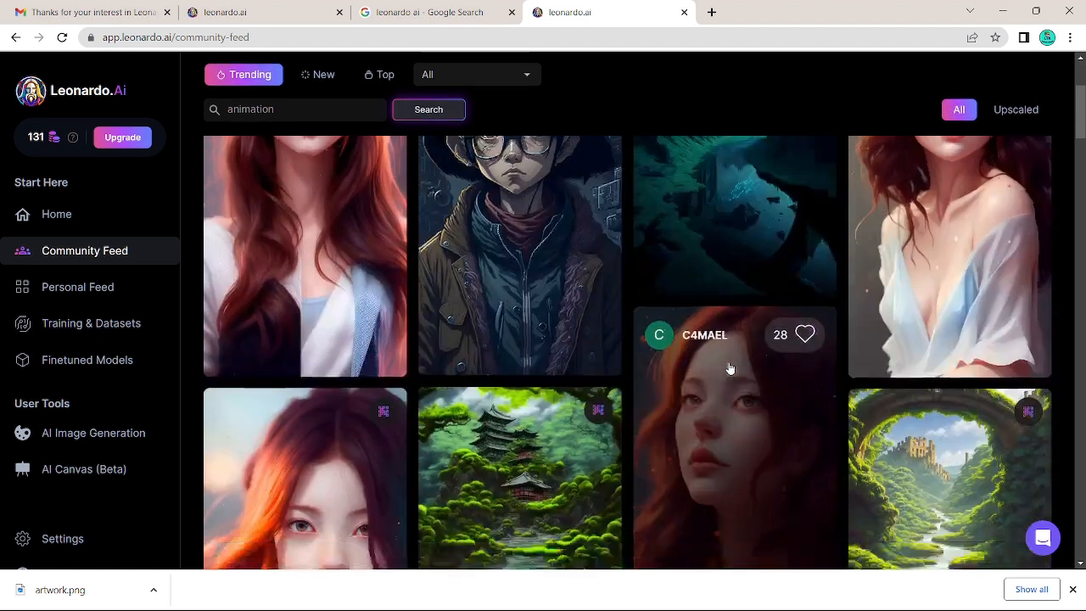
scroll(730, 367, "down", 15)
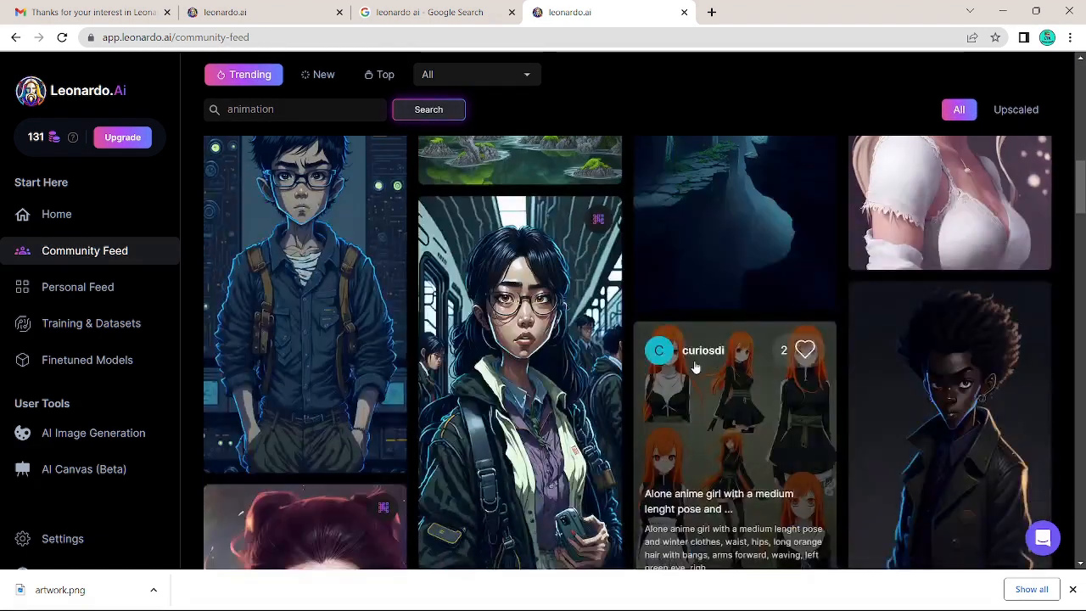
scroll(694, 367, "down", 15)
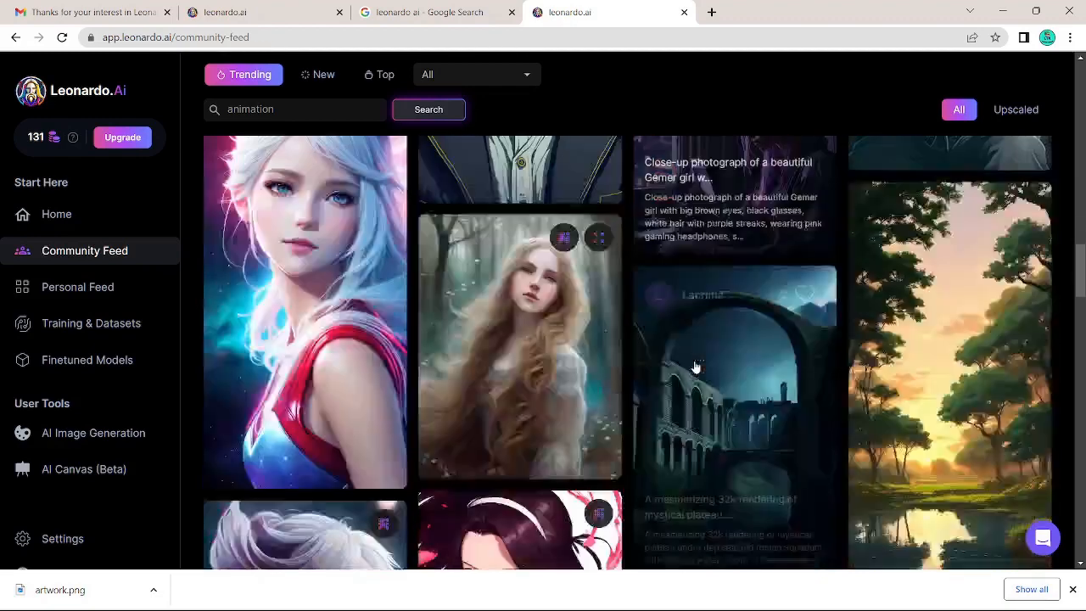
scroll(694, 367, "up", 2)
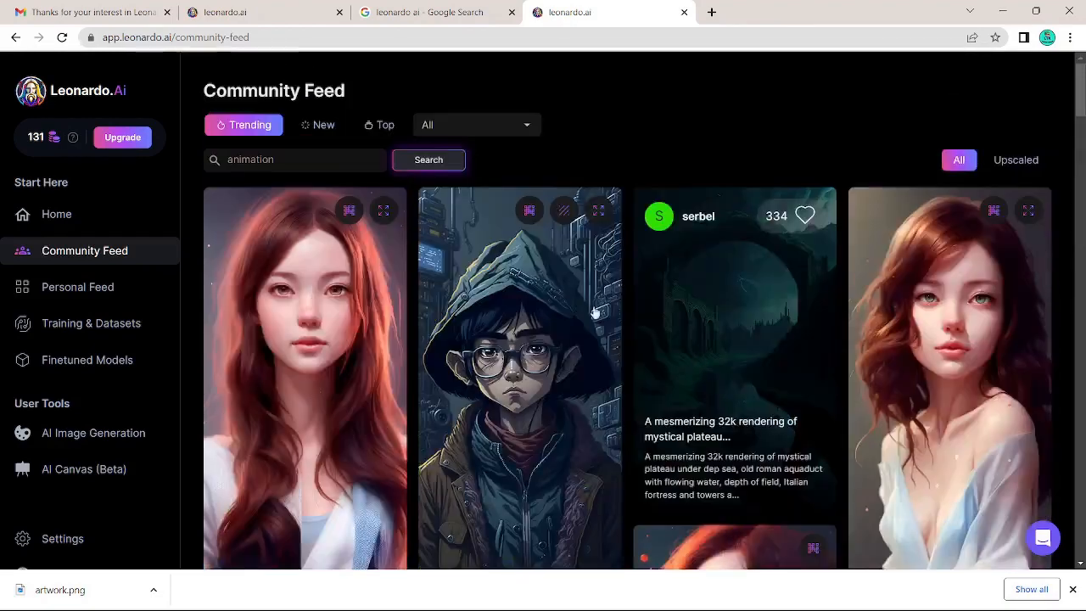
- Search the Community Feed for "nature" instead, look through the matching images and try the Upscaled filter
left_click_drag(268, 166, 213, 160)
type("nature")
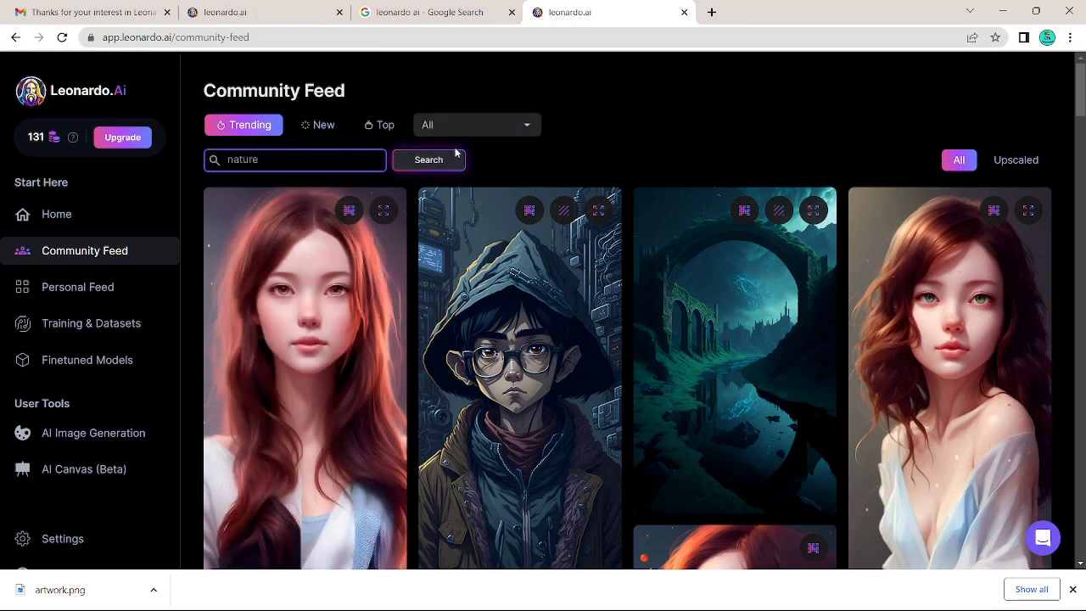
left_click(443, 161)
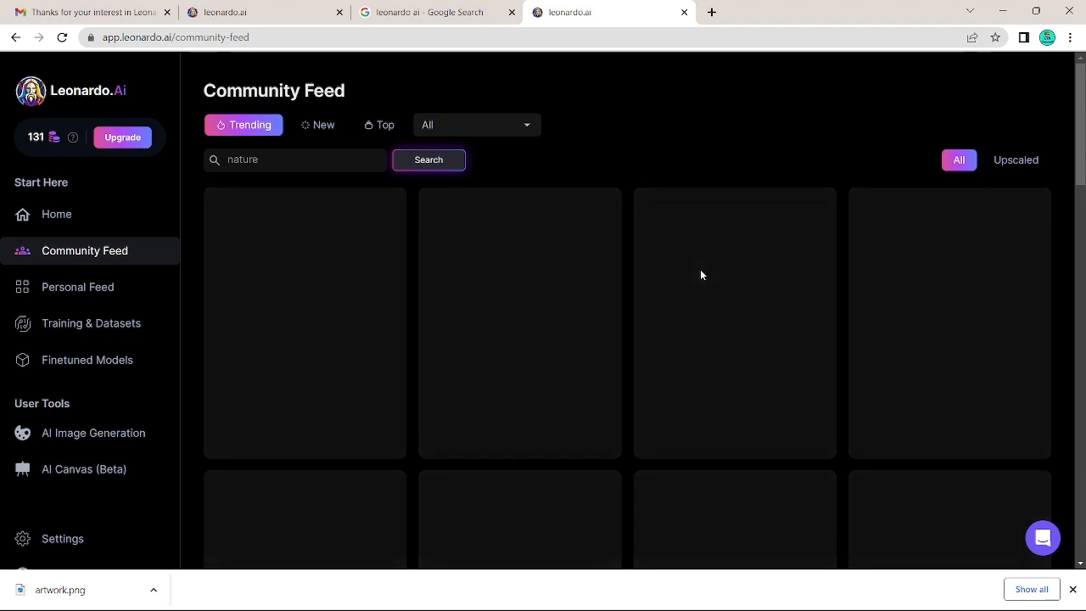
scroll(737, 285, "down", 10)
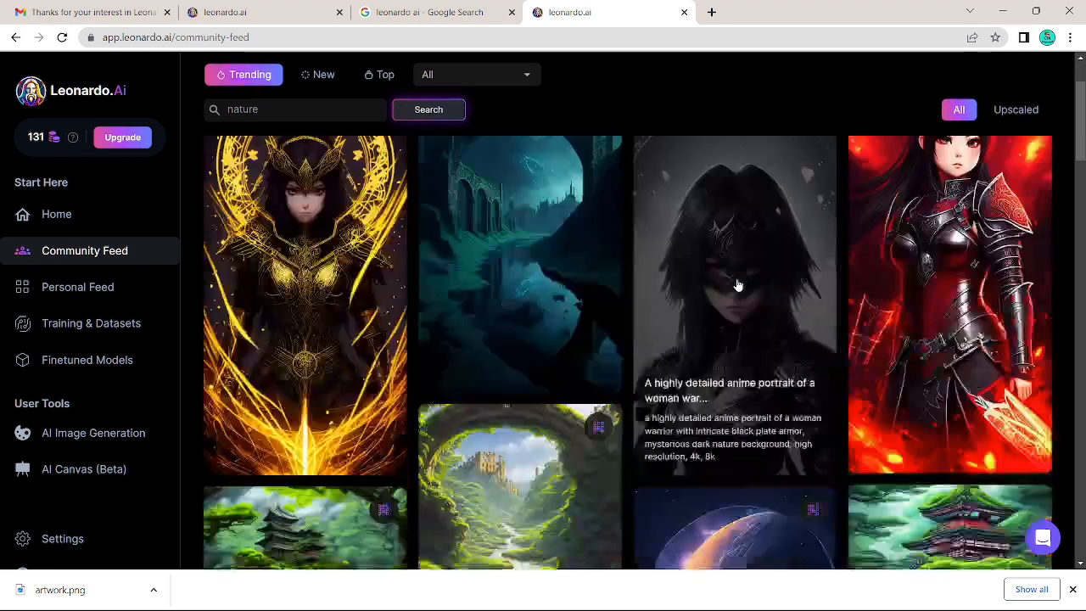
scroll(738, 285, "down", 3)
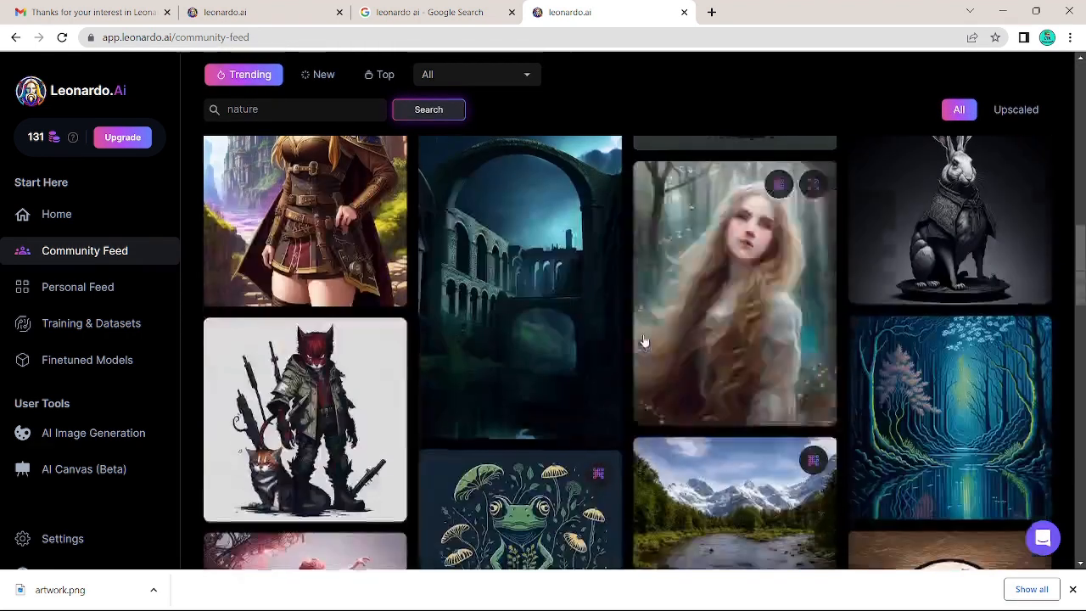
scroll(951, 386, "down", 3)
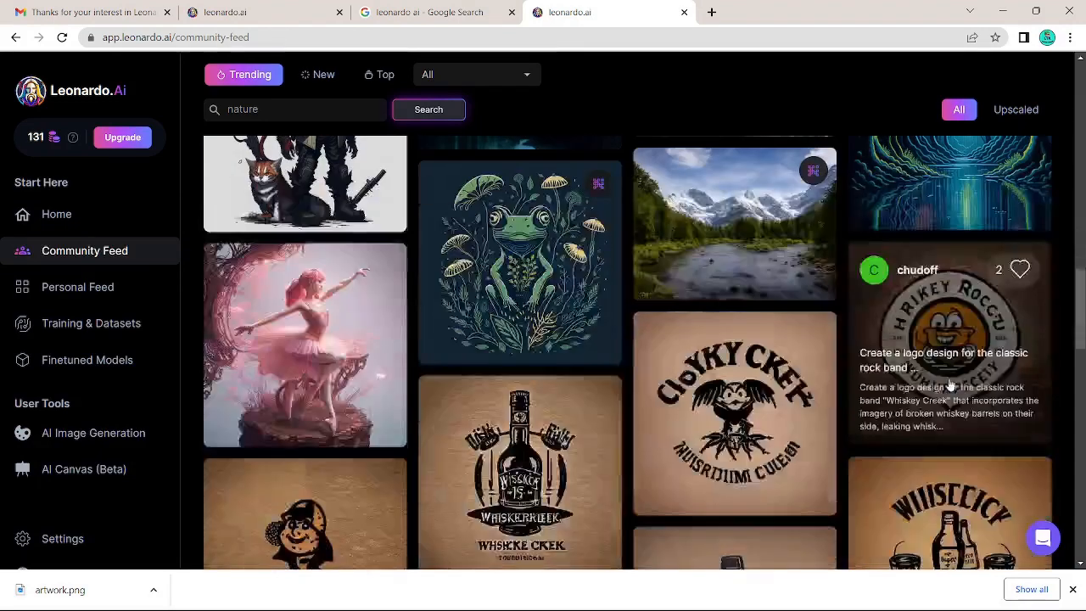
scroll(556, 336, "up", 10)
scroll(556, 336, "up", 5)
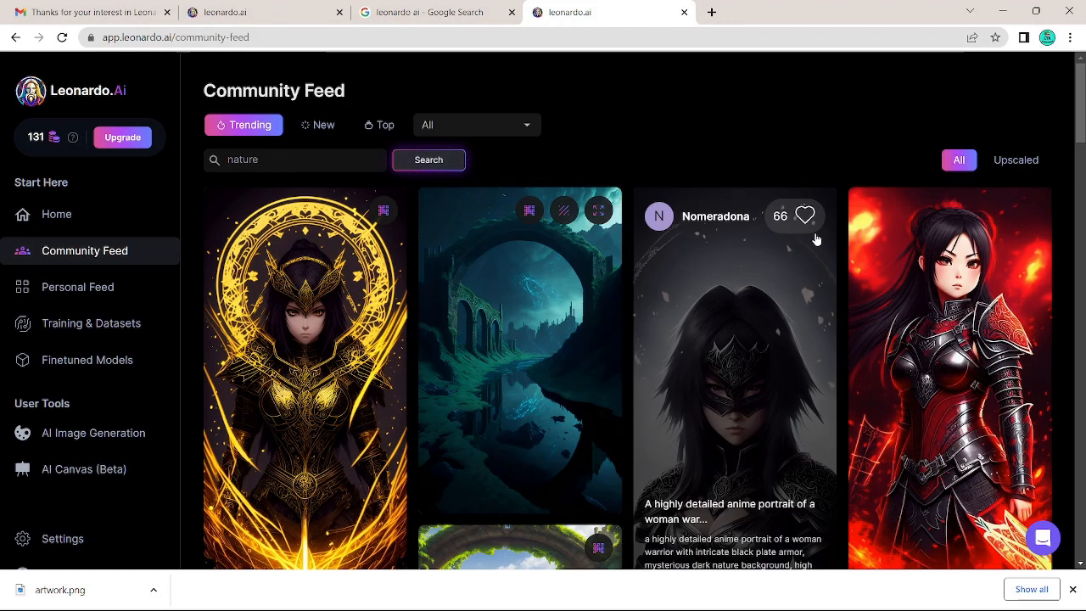
left_click(1017, 161)
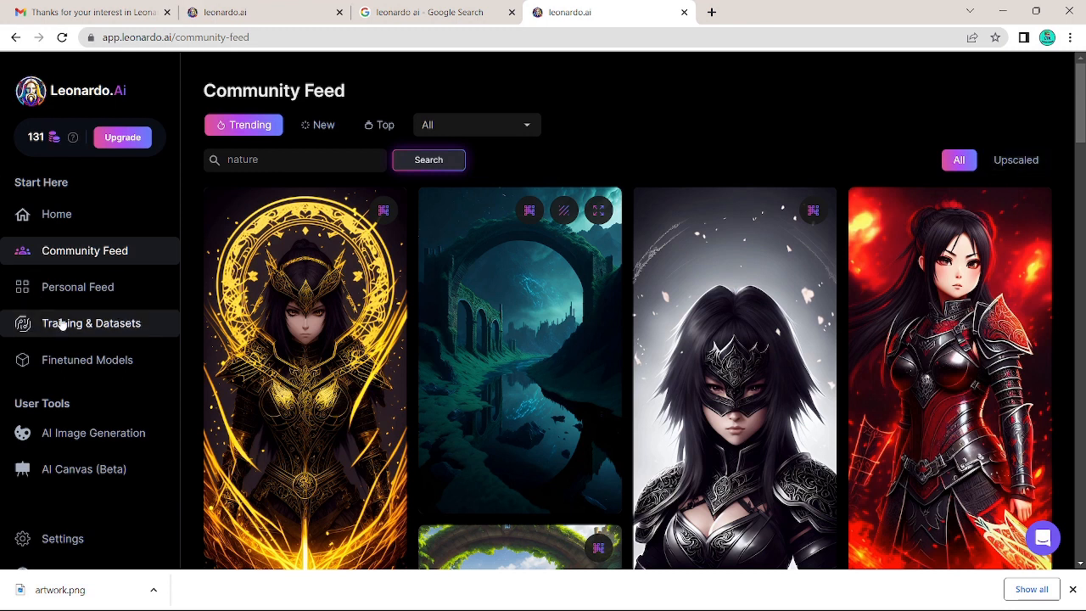
- Open the AI Canvas editor and enter the prompt "picture of sunrise and nature"
scroll(73, 469, "down", 2)
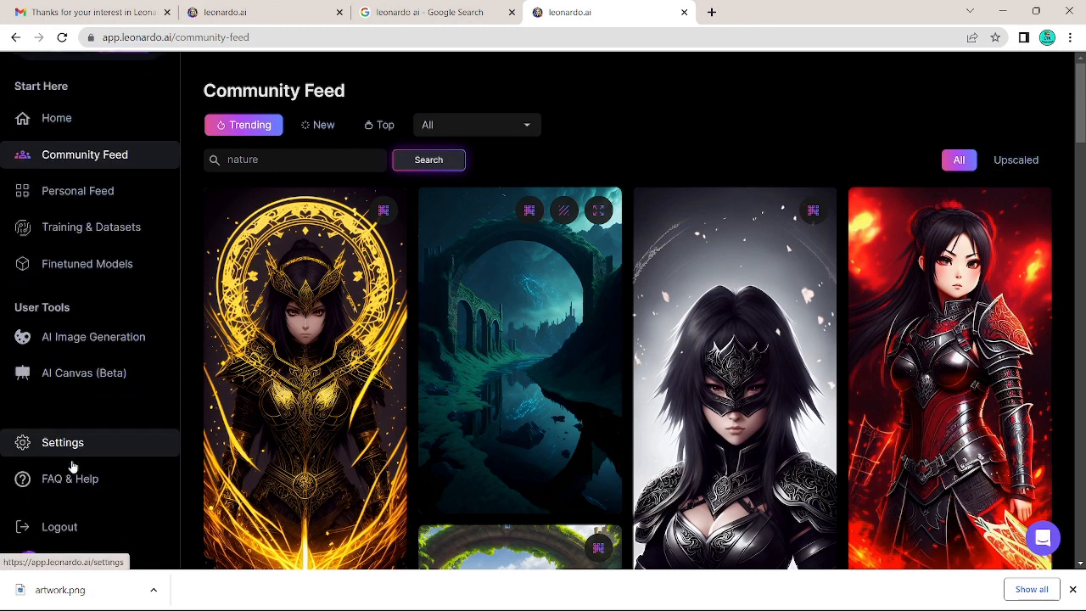
left_click(73, 377)
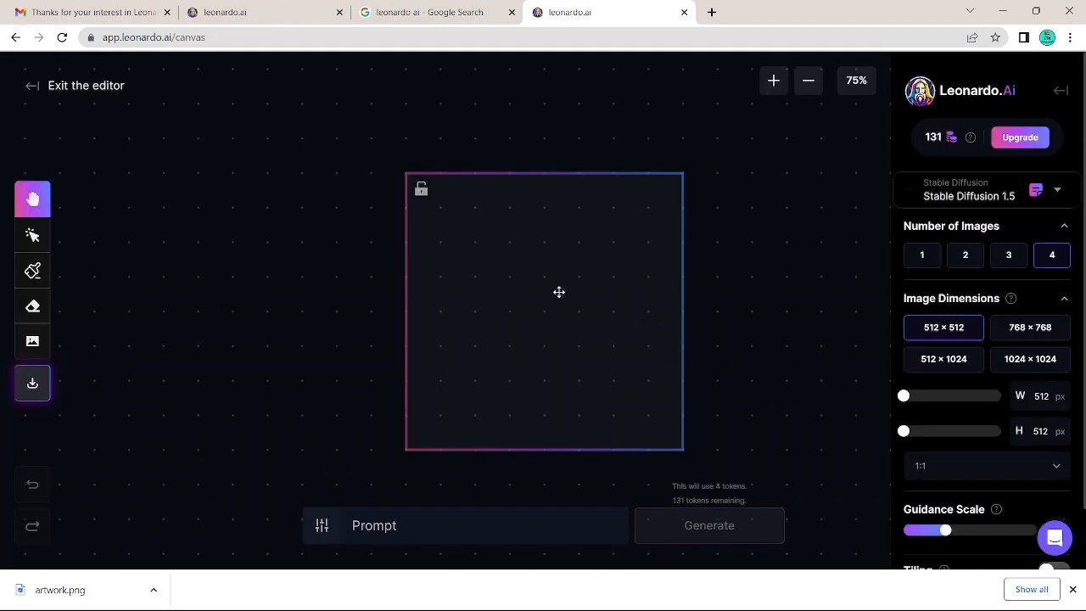
left_click(423, 527)
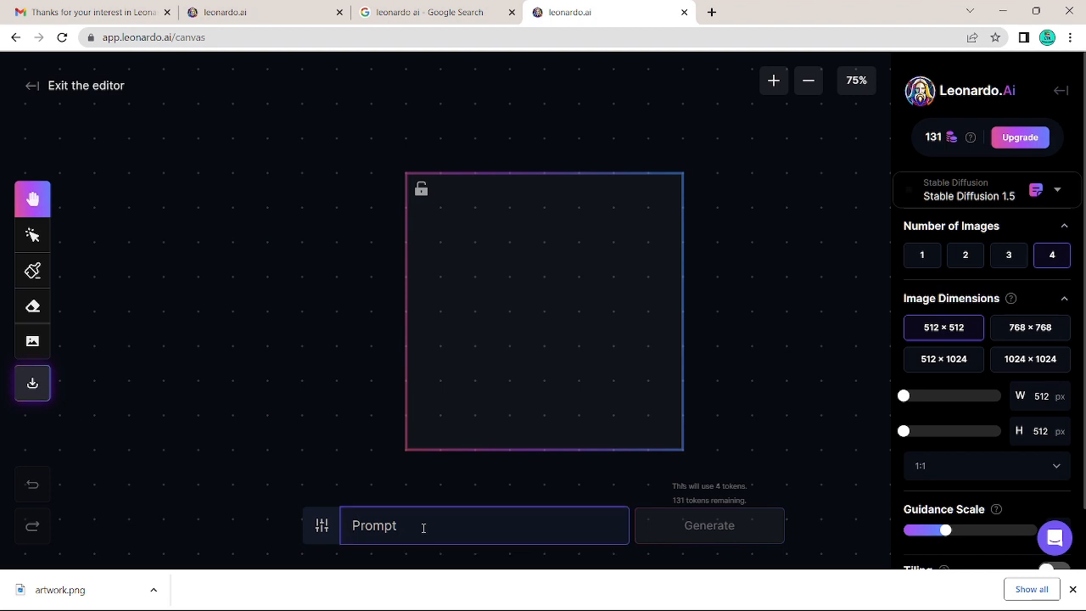
type("picture of")
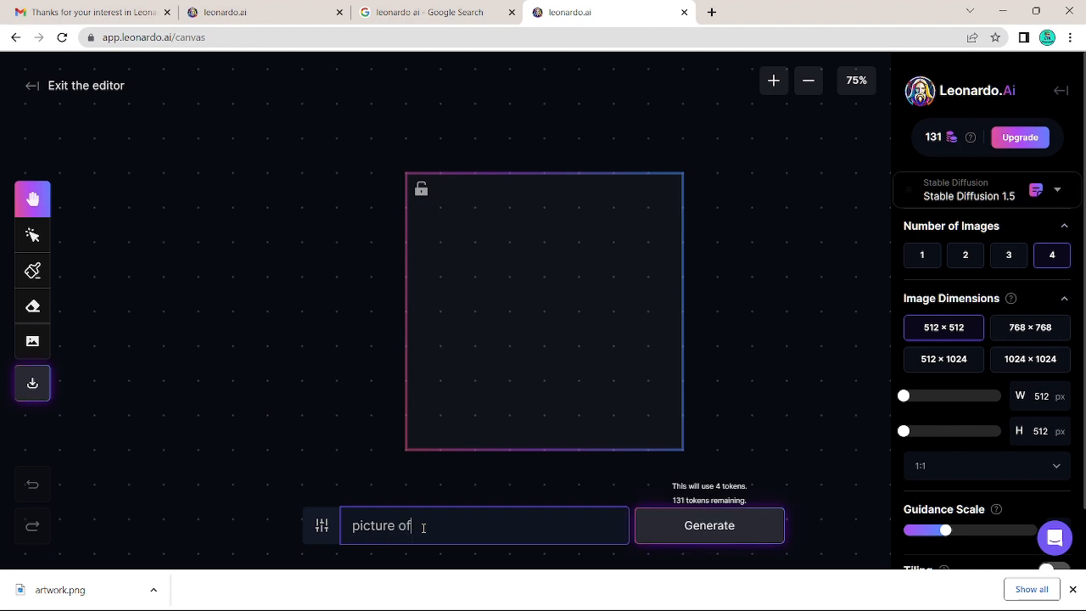
type(" sunrise and nature")
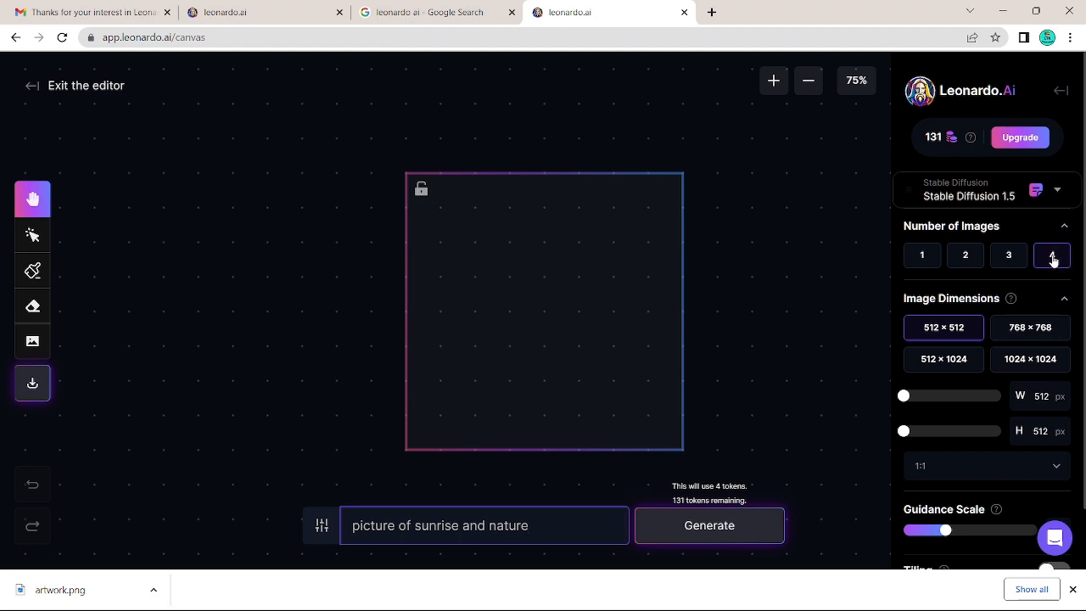
- Set the generation to 2 images at 512 × 512, trying 768 × 768 and checking the aspect ratio options along the way
left_click(966, 264)
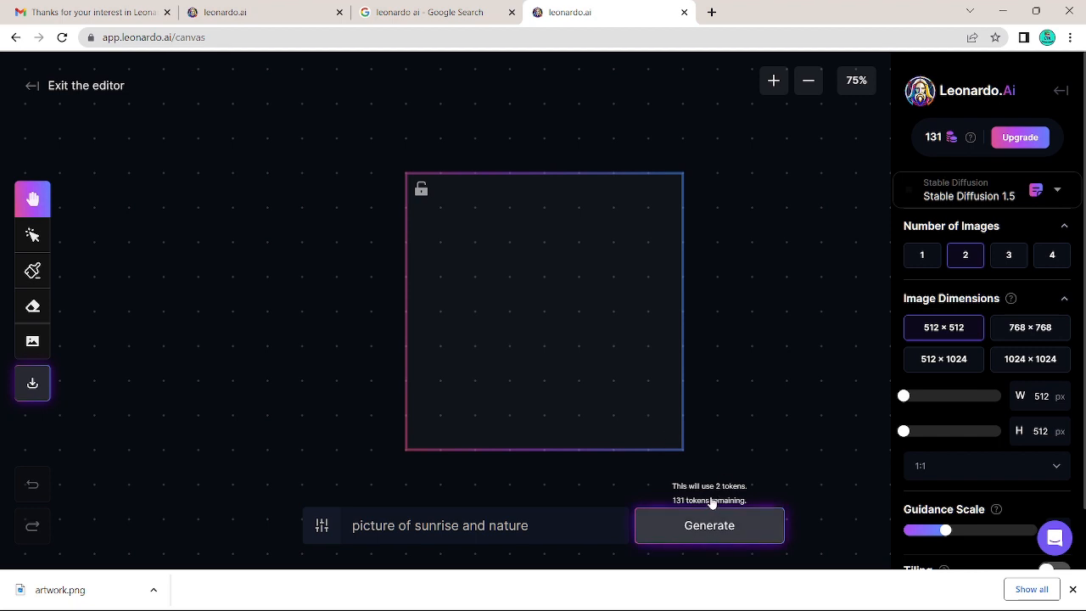
left_click(1024, 337)
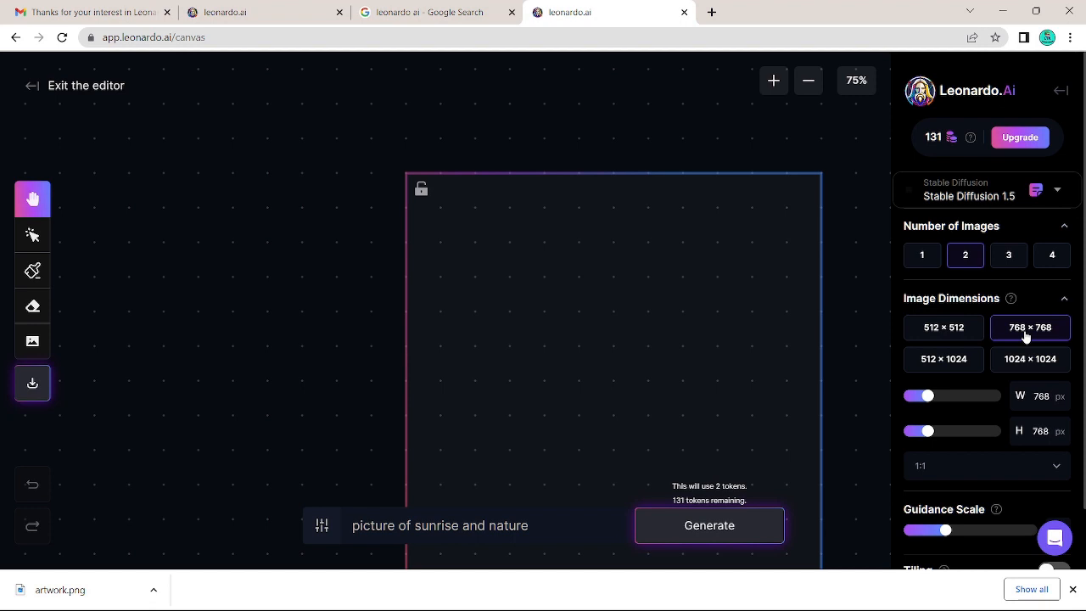
left_click(950, 336)
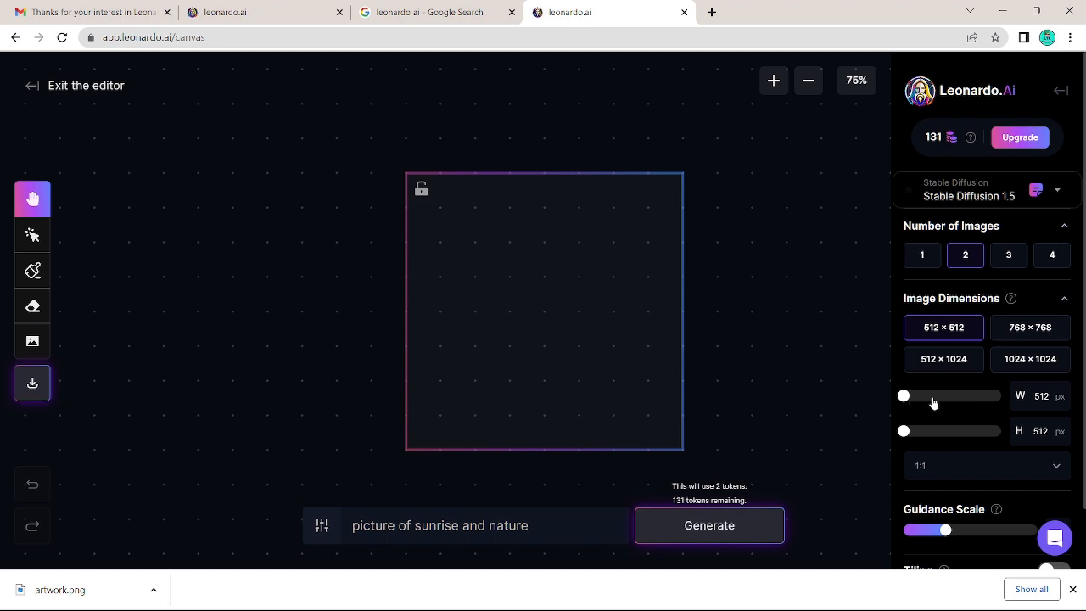
double_click(1035, 395)
left_click(1058, 469)
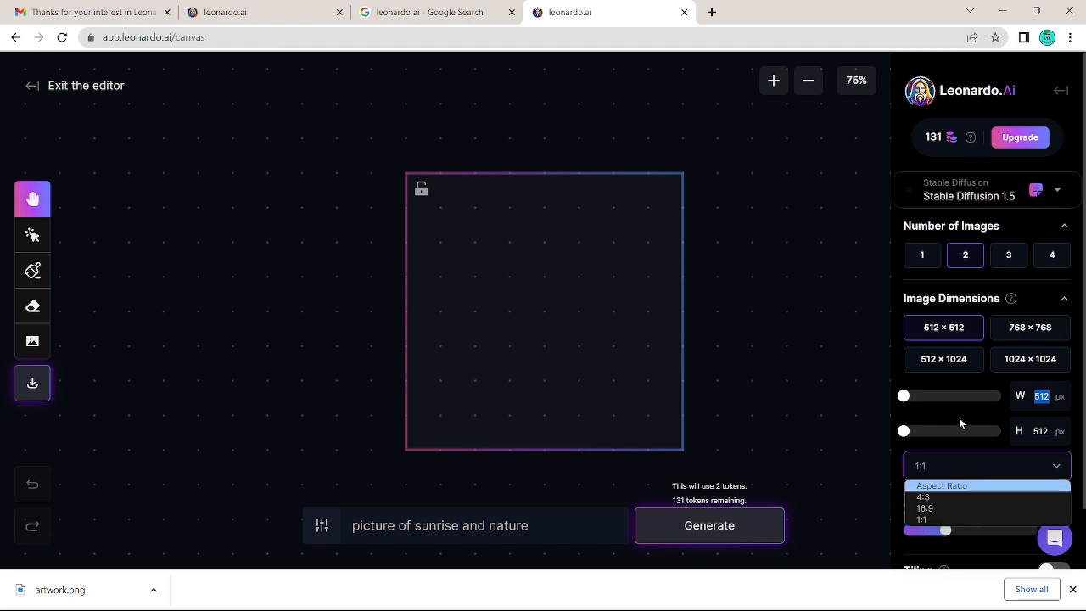
left_click(997, 469)
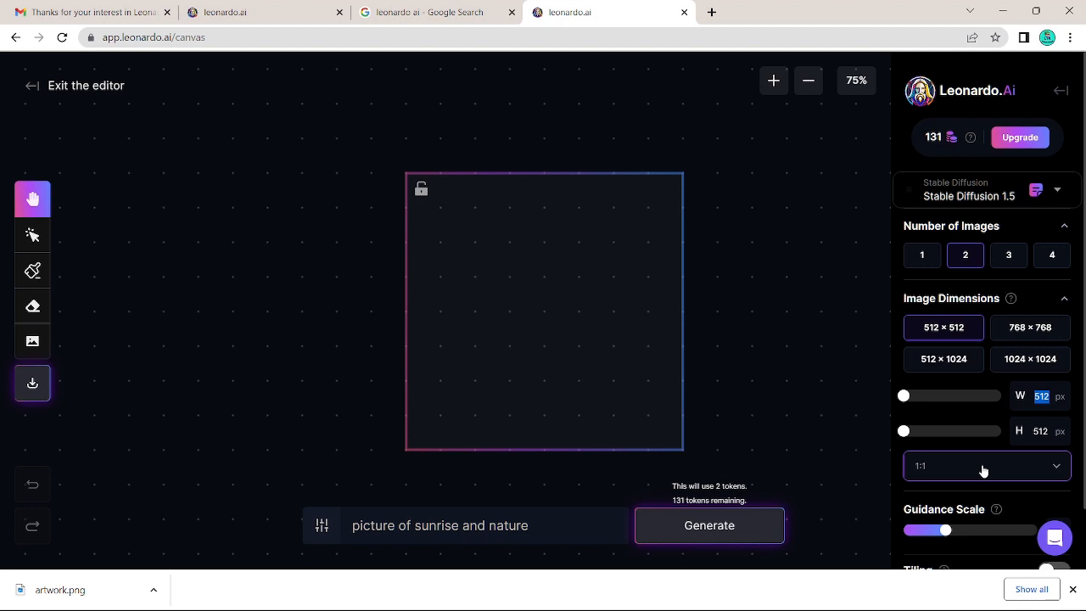
scroll(982, 471, "down", 1)
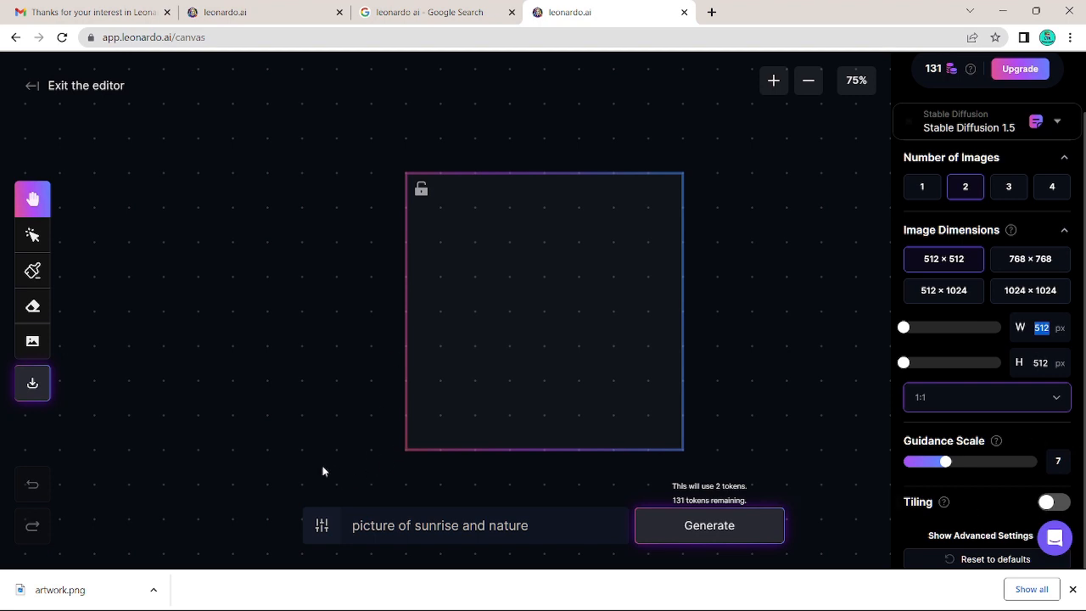
- Generate the sunrise images and accept the second one, with the flower meadow, onto the canvas
left_click(715, 526)
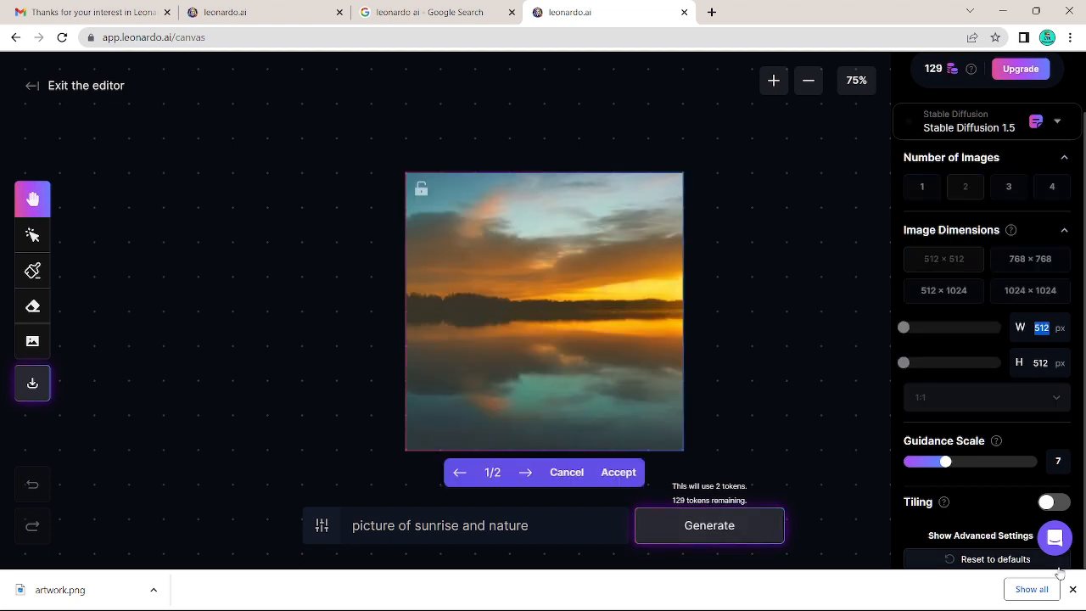
left_click(1072, 590)
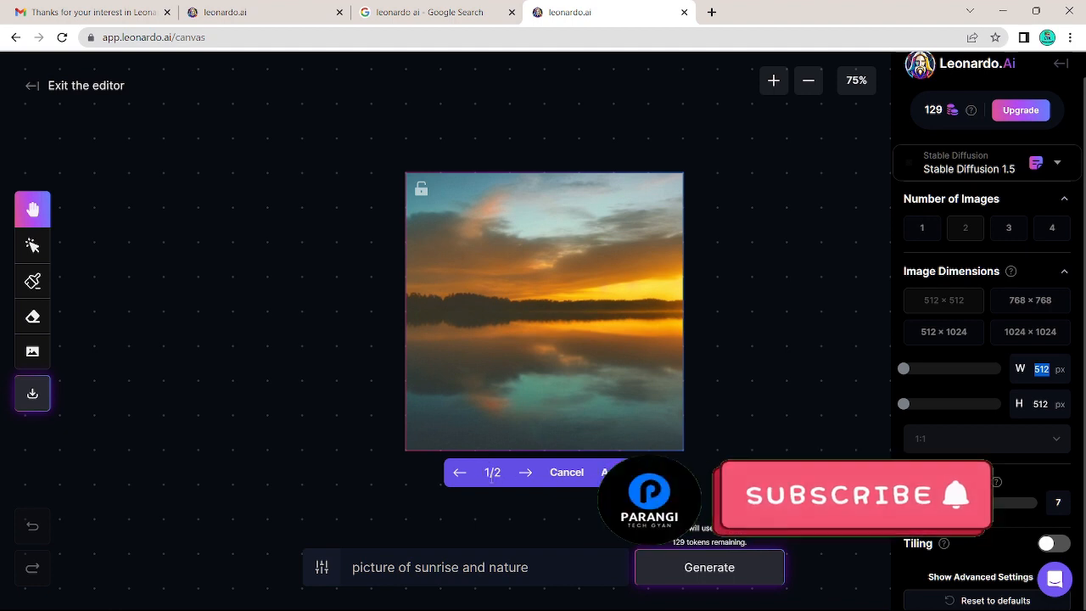
left_click(527, 475)
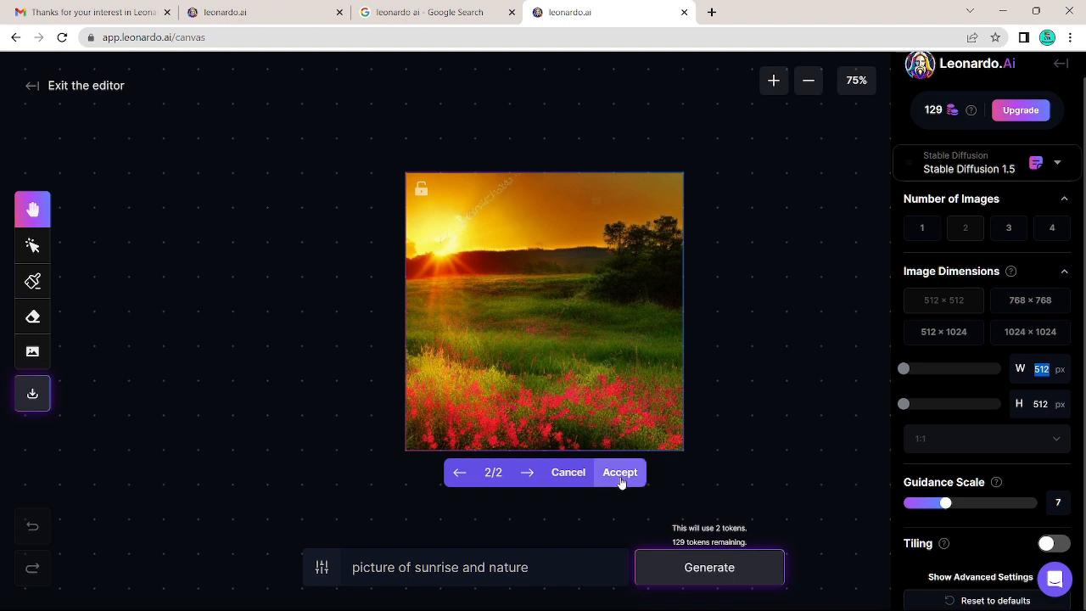
left_click(620, 474)
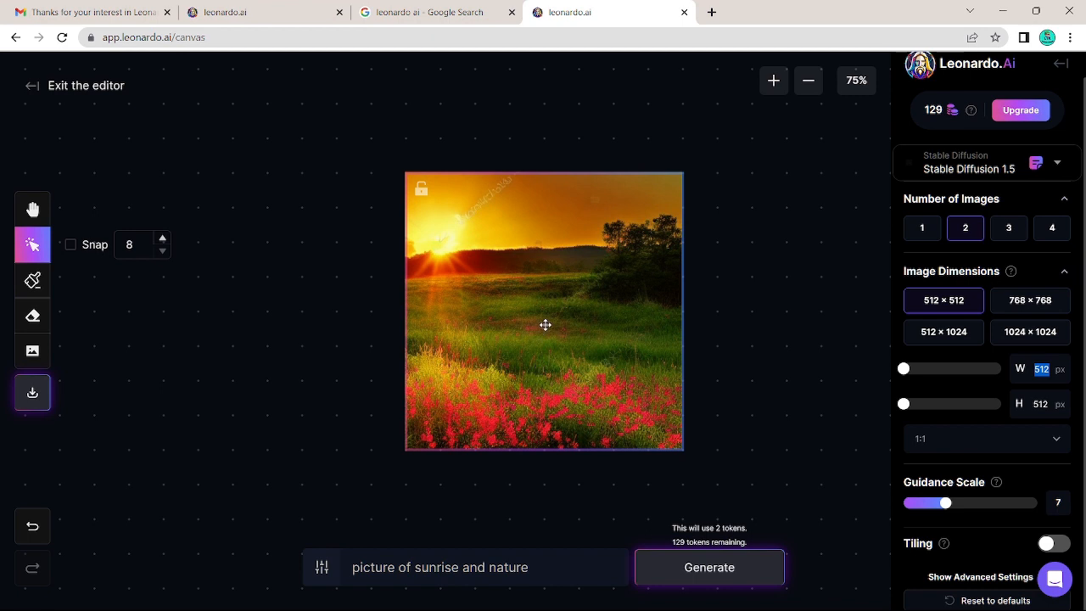
- Extend the sunrise picture to the right by shifting the generation frame partly past its edge, generating, comparing both variants and accepting the second
left_click_drag(546, 325, 661, 325)
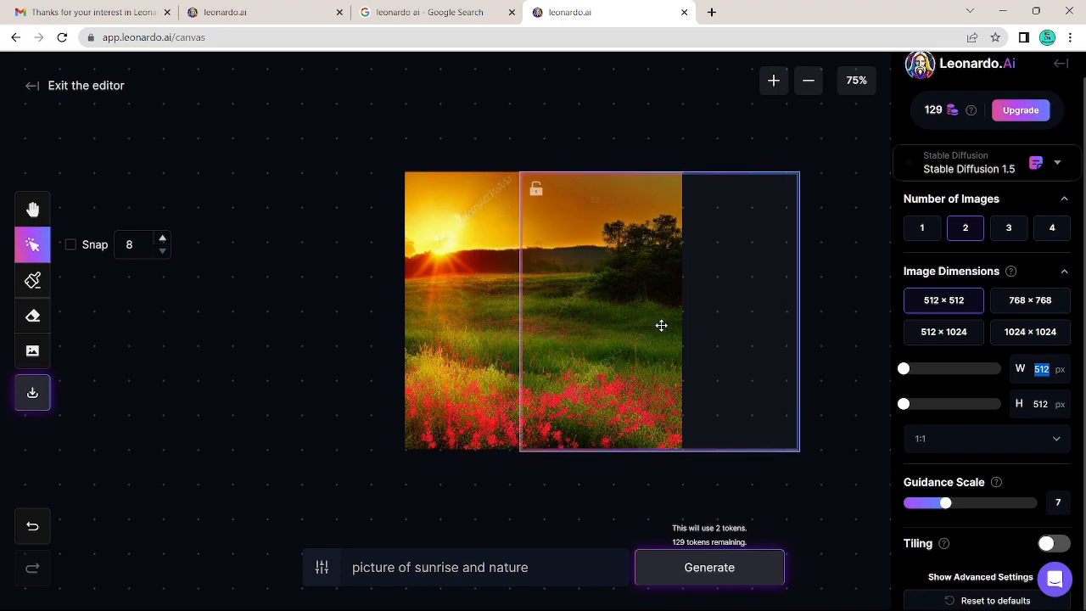
left_click(701, 565)
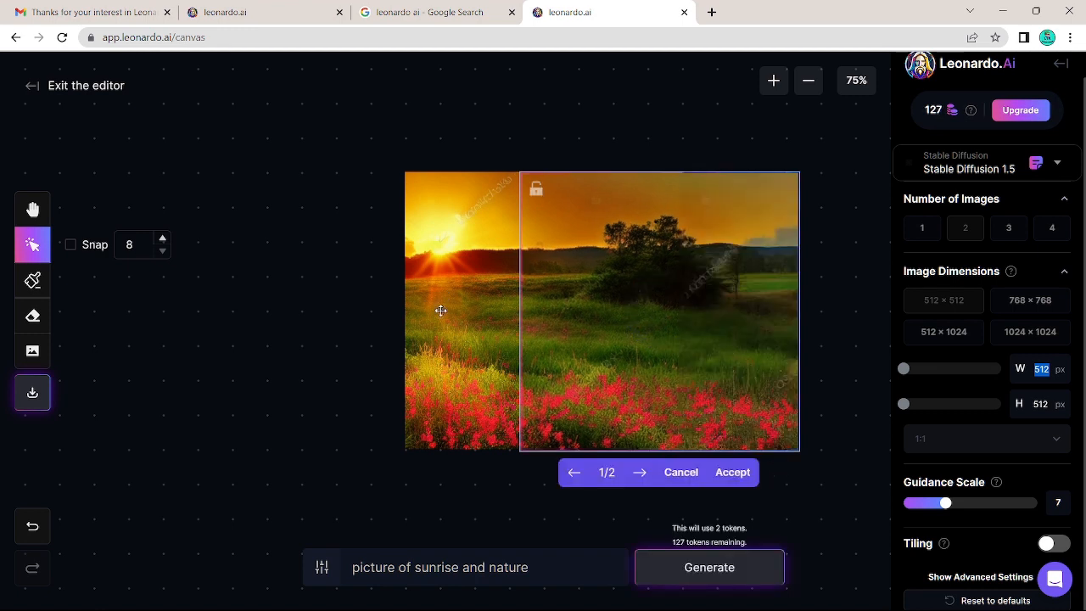
left_click(645, 478)
left_click(575, 475)
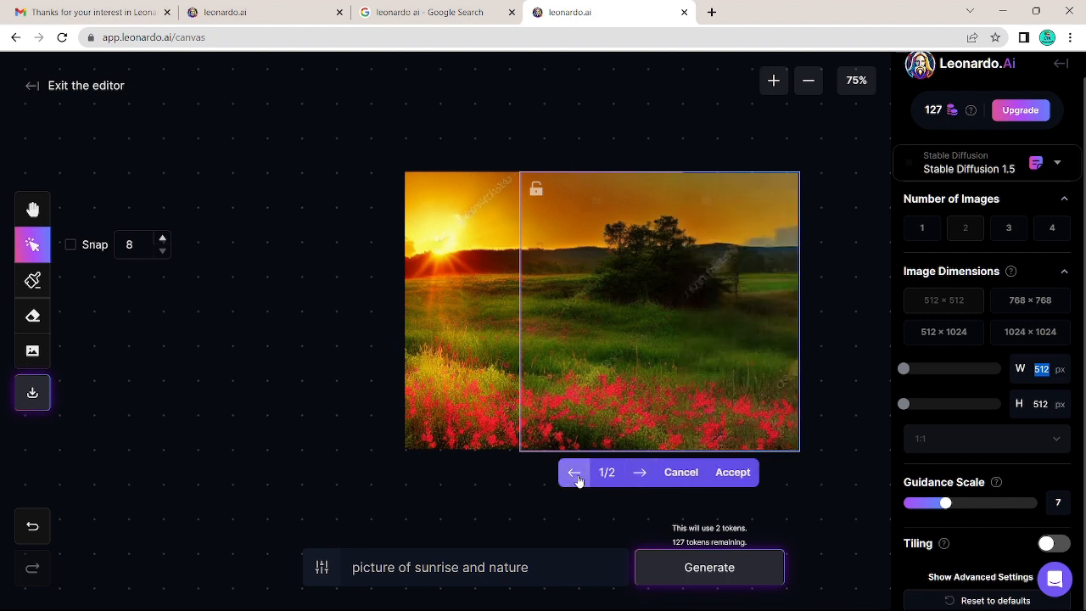
left_click(645, 477)
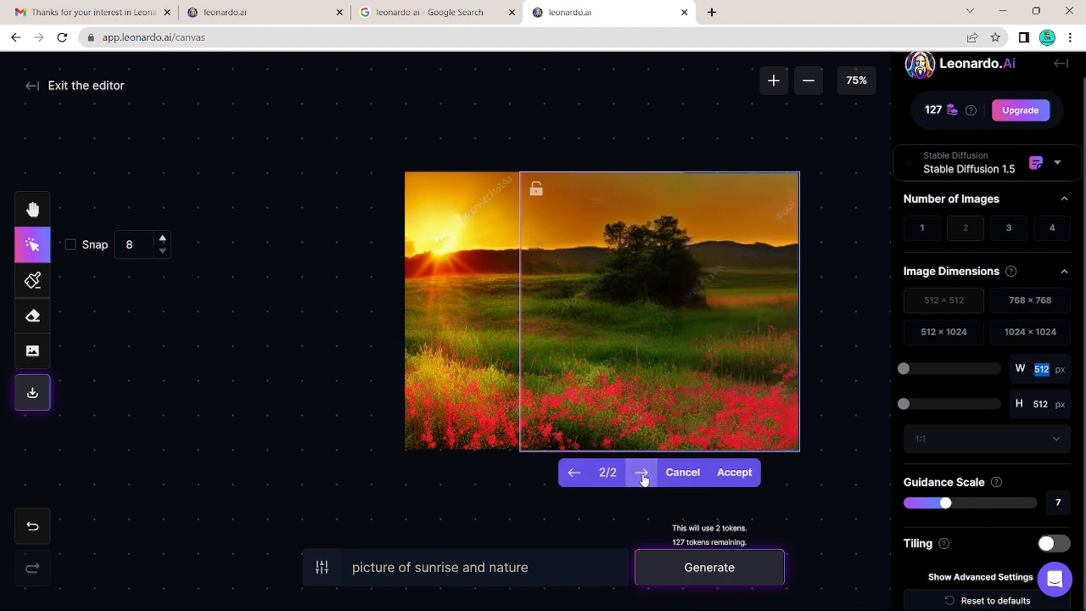
left_click(734, 473)
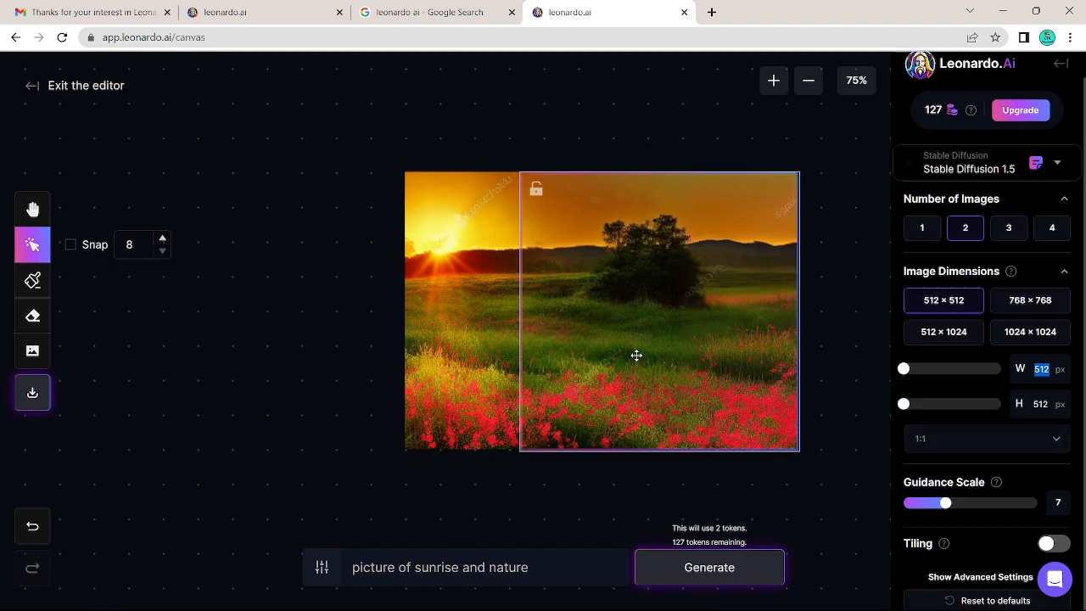
- Shift the generation frame past the picture's left edge, paint a mask beside the large bush, generate the extension and show the second variant
left_click_drag(616, 321, 365, 320)
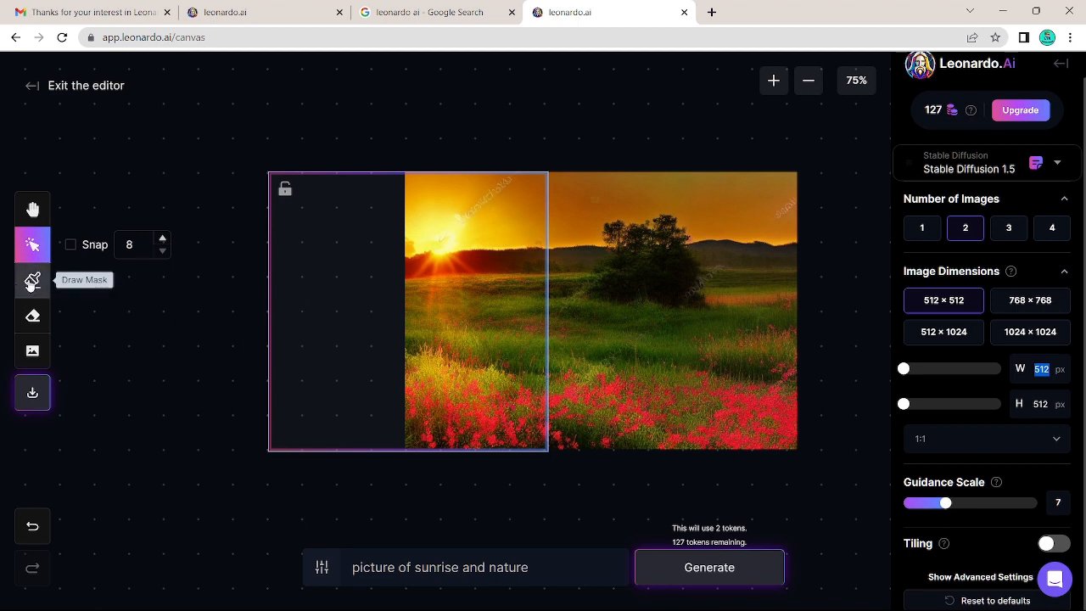
left_click(31, 283)
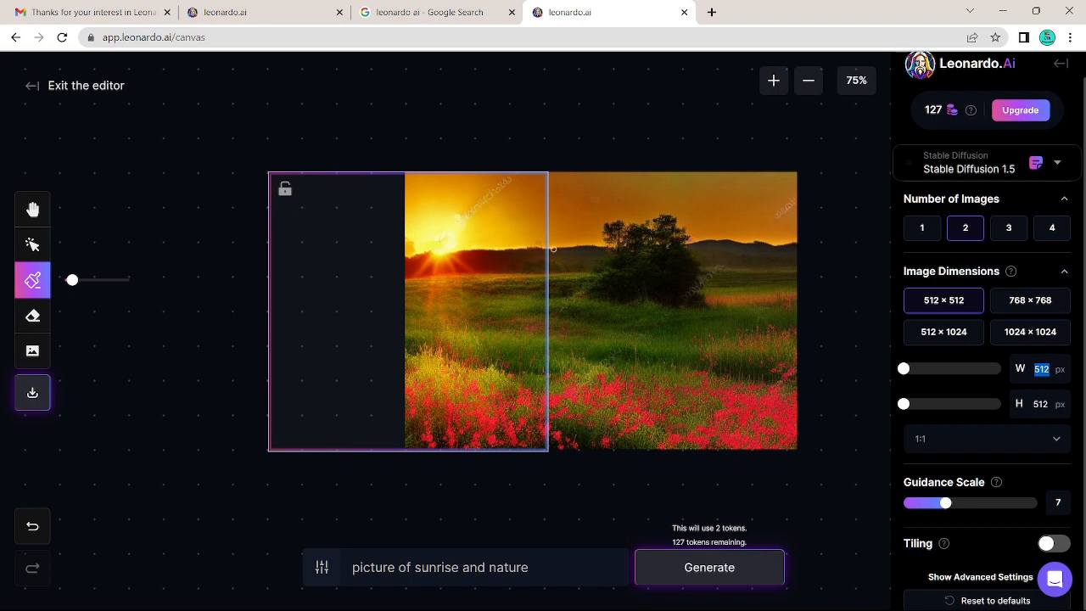
mouse_move(600, 235)
left_mouse_down()
mouse_move(605, 261)
mouse_move(602, 229)
mouse_move(624, 226)
mouse_move(597, 232)
mouse_move(605, 249)
left_mouse_up()
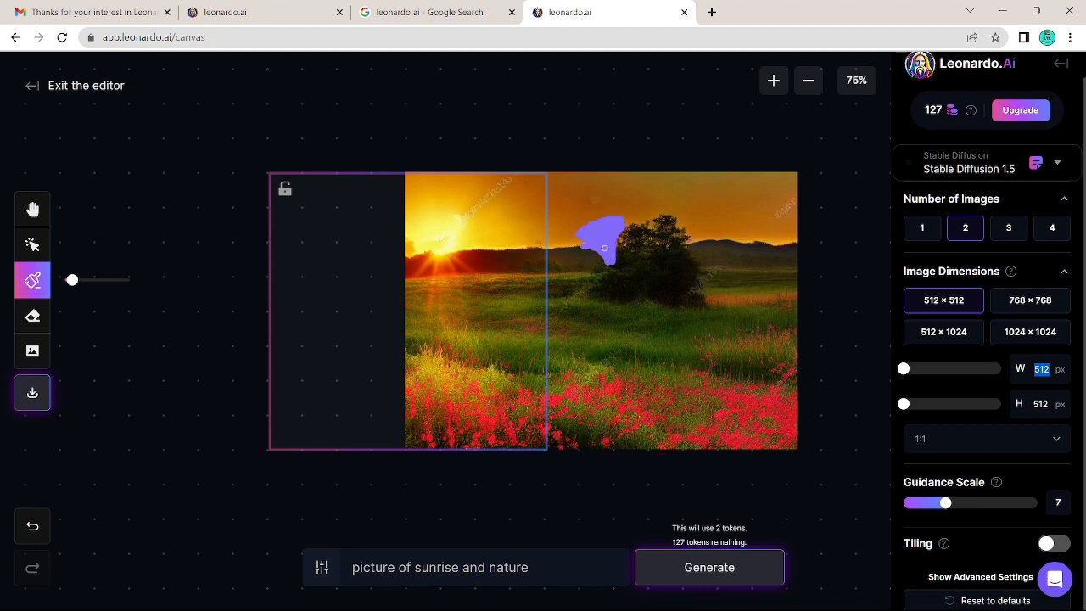
left_click(711, 575)
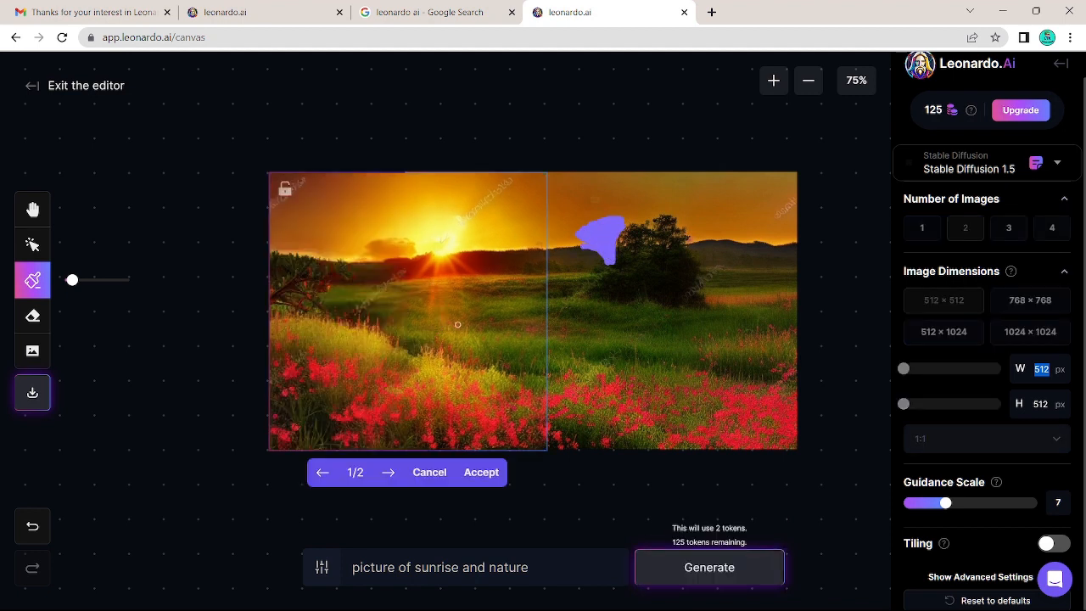
left_click(389, 473)
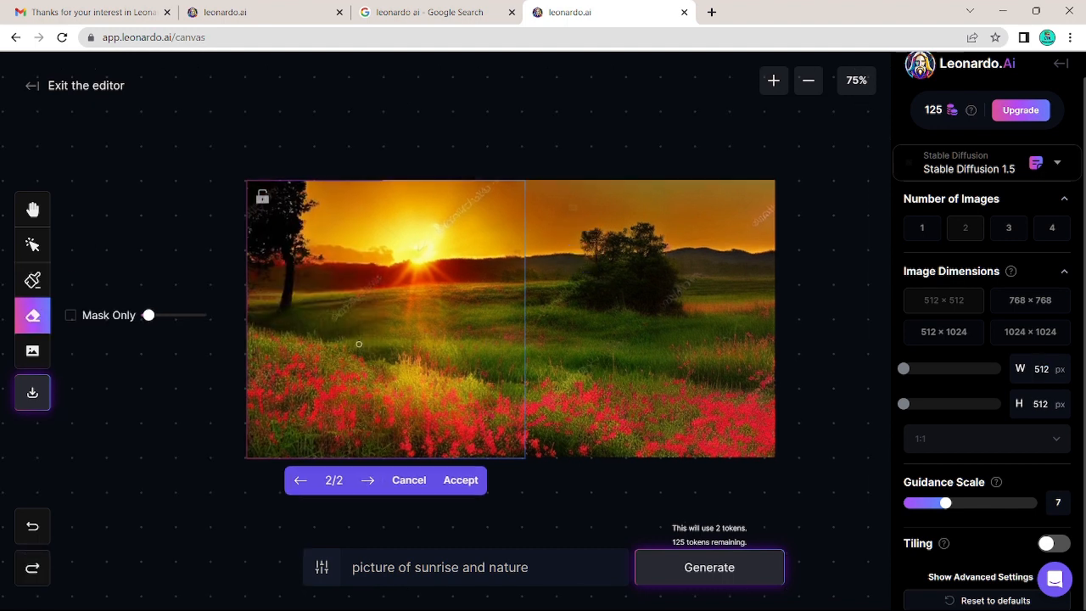
- Mask part of the tree at the picture's left edge, regenerate that area, compare both variants and accept the second
mouse_move(297, 205)
left_mouse_down()
mouse_move(289, 251)
mouse_move(294, 208)
mouse_move(285, 237)
mouse_move(303, 216)
mouse_move(294, 253)
left_mouse_up()
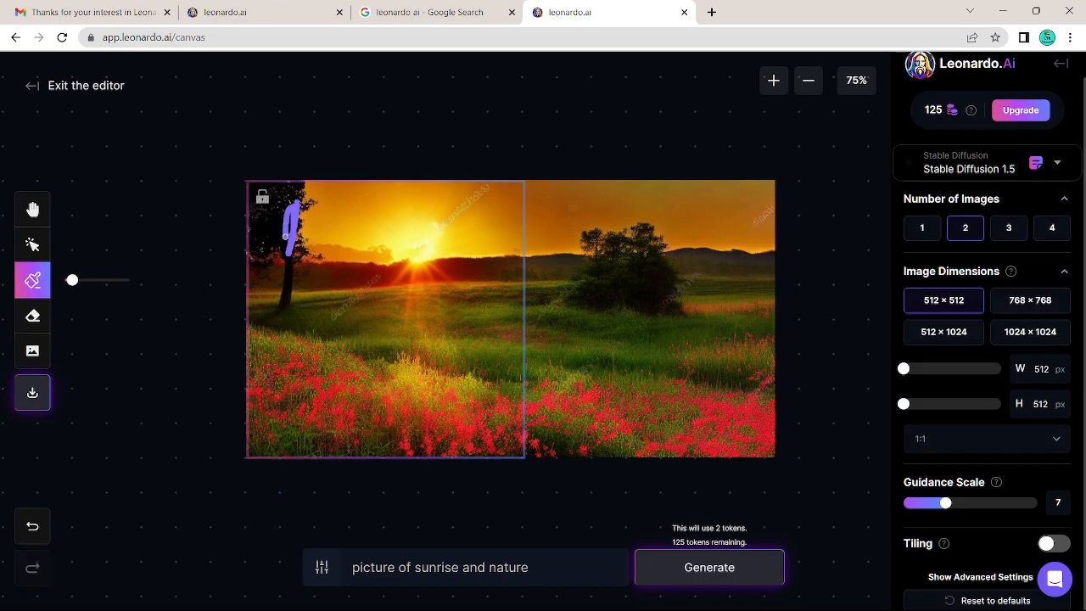
left_click_drag(297, 213, 301, 250)
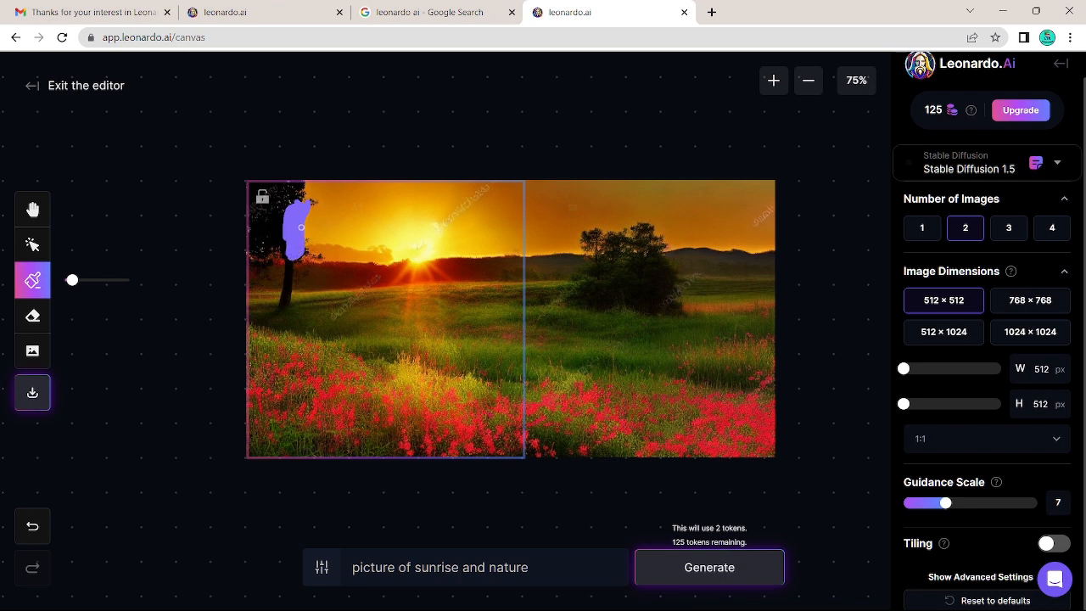
left_click(730, 576)
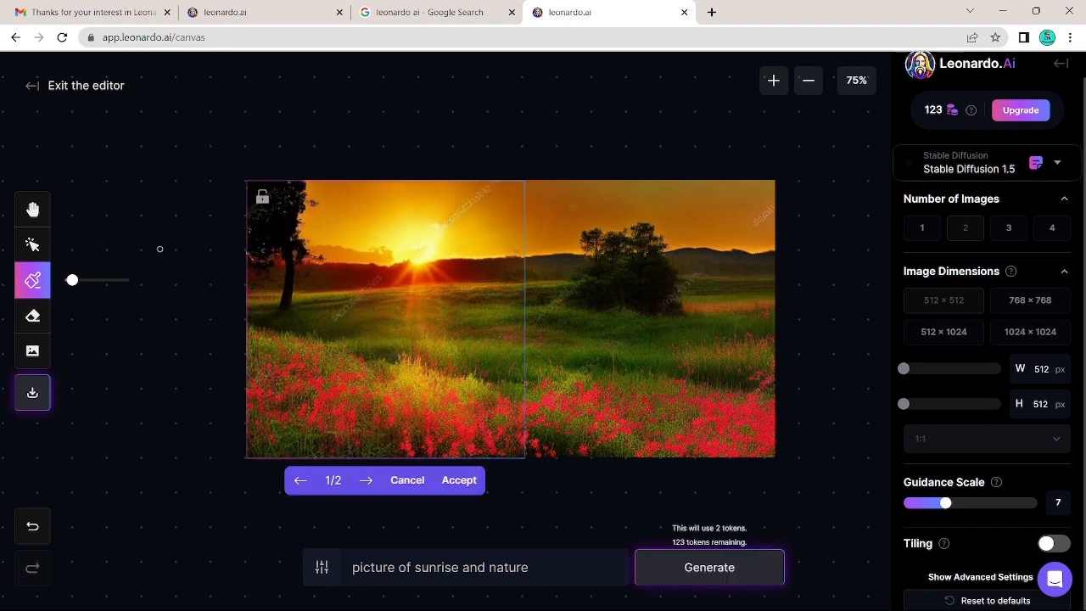
left_click(366, 480)
left_click(298, 482)
left_click(367, 480)
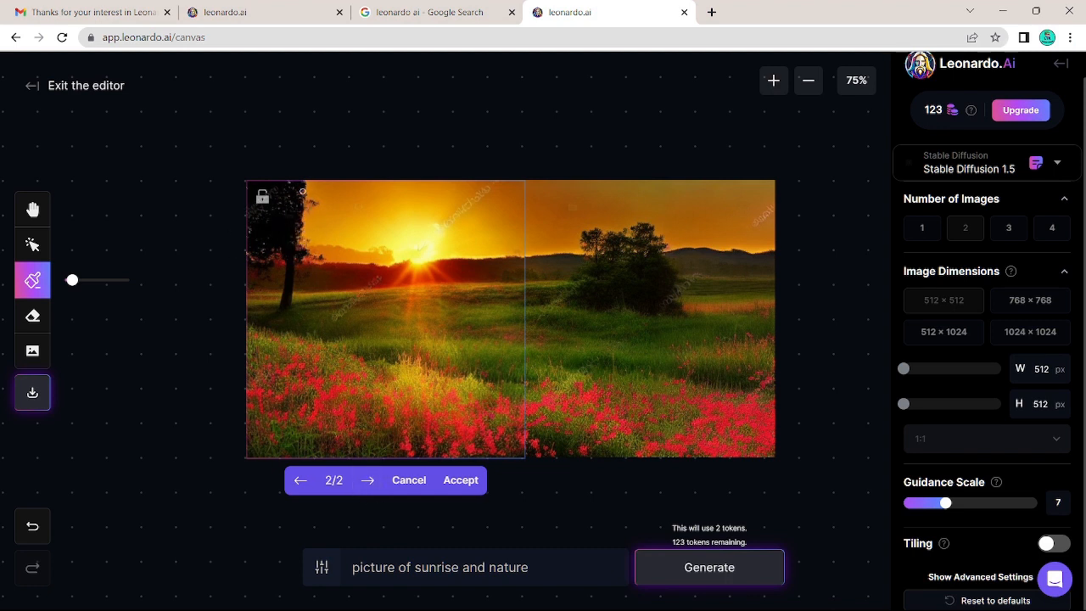
left_click(459, 481)
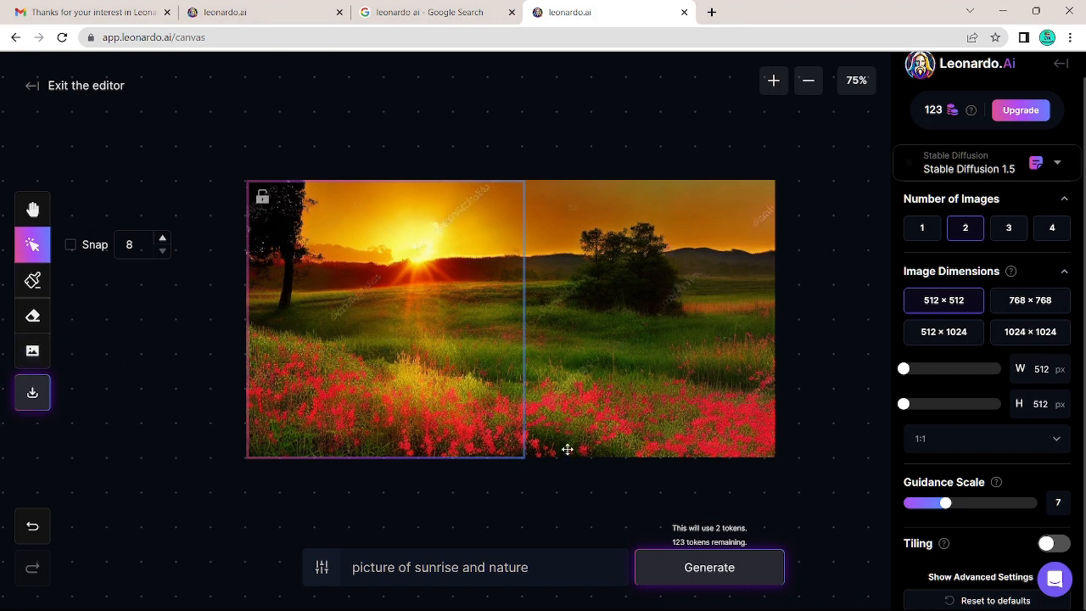
- Exit the canvas editor and agree to leave despite the canvas changes
left_click_drag(344, 567, 532, 569)
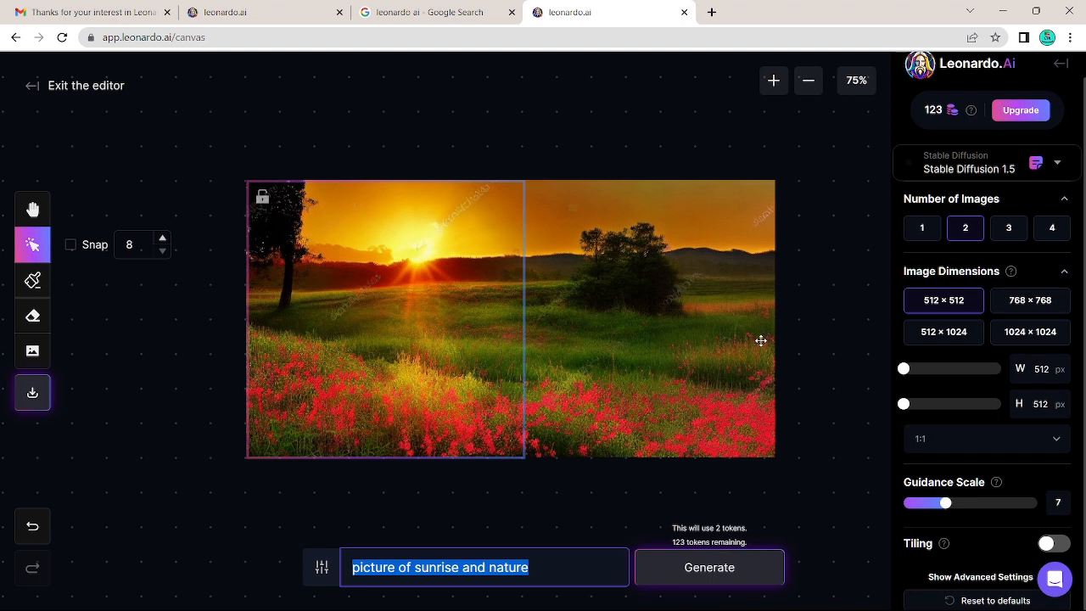
left_click(31, 88)
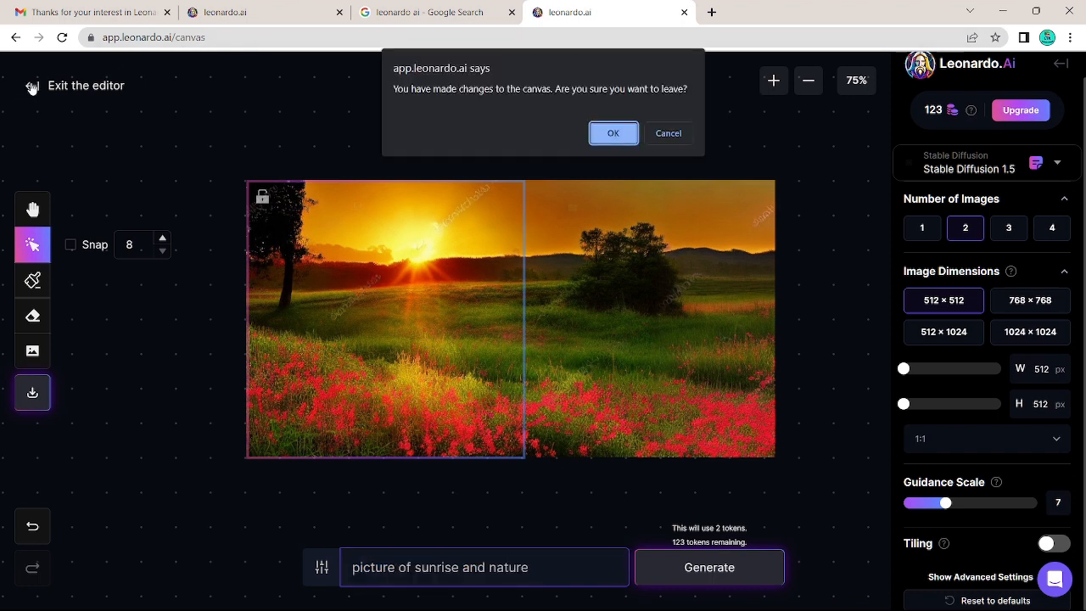
left_click(613, 134)
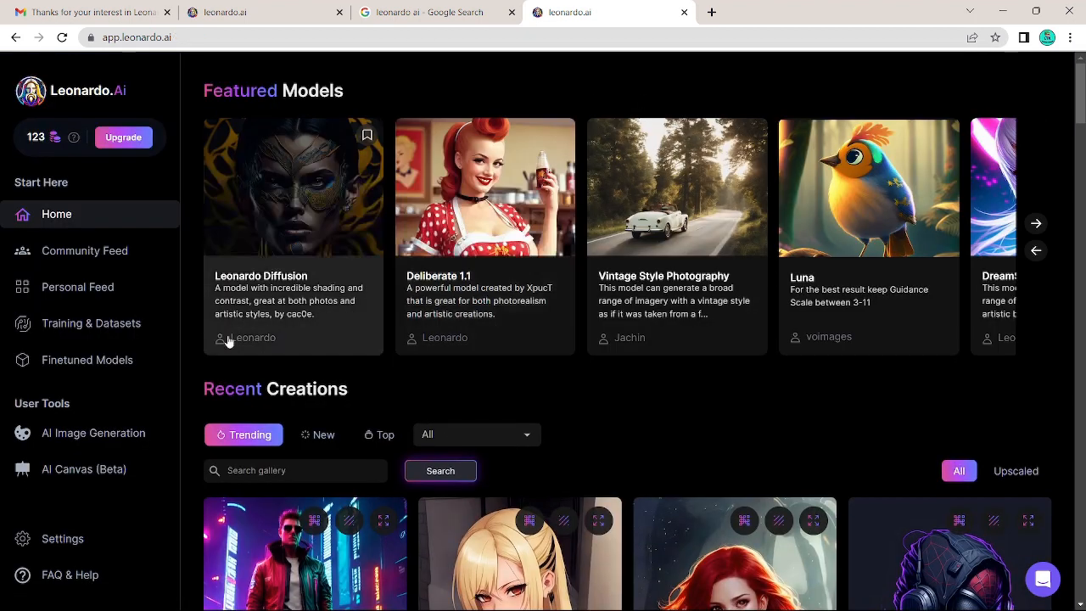
- Open the AI Image Generation tool and set the number of images to 3, trying 2 first
left_click(70, 434)
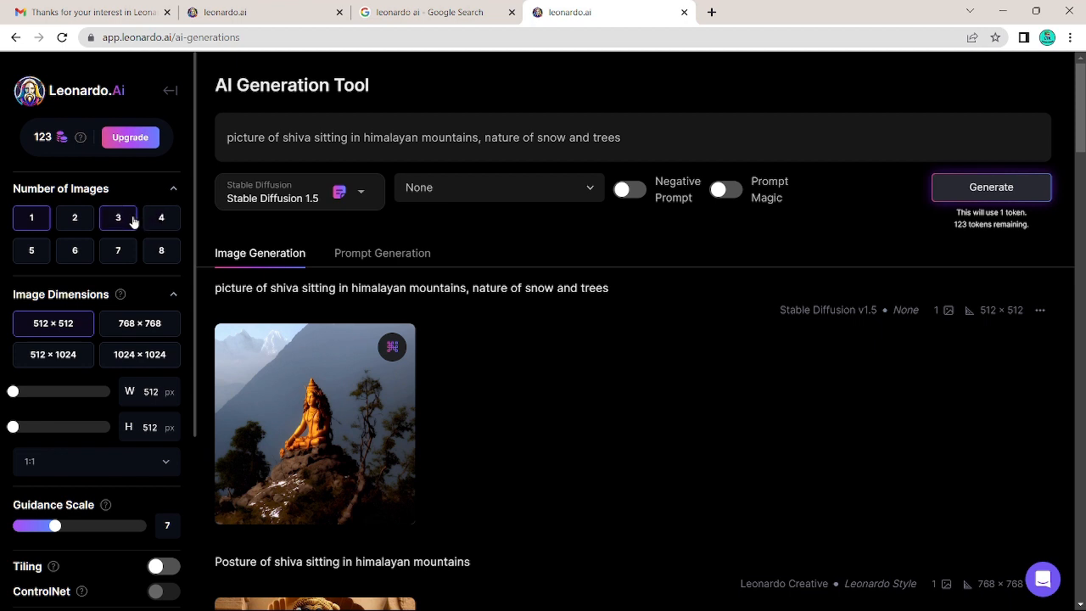
left_click(74, 220)
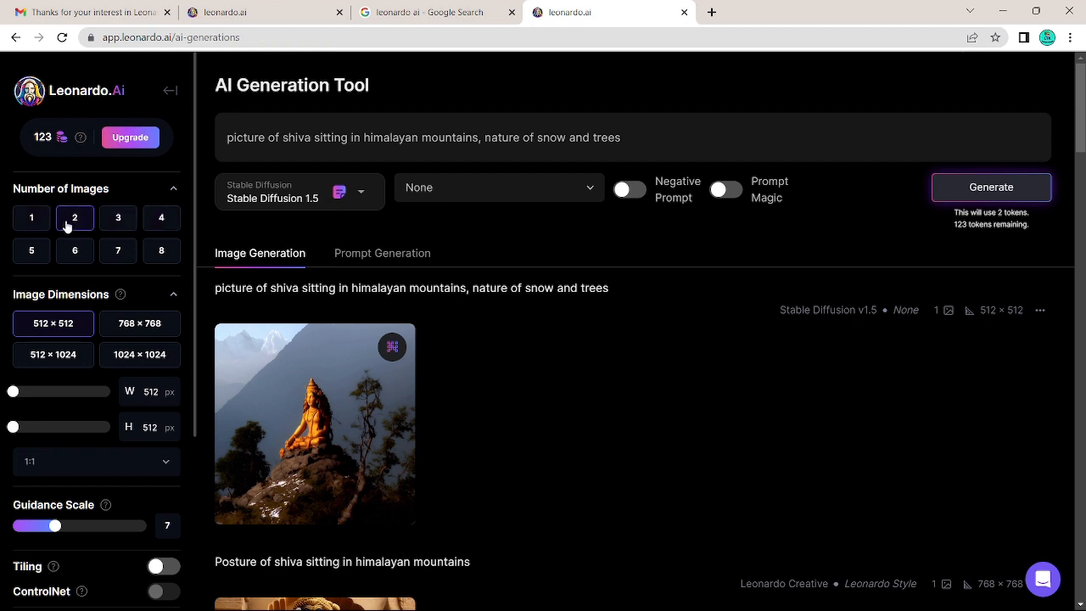
left_click(114, 224)
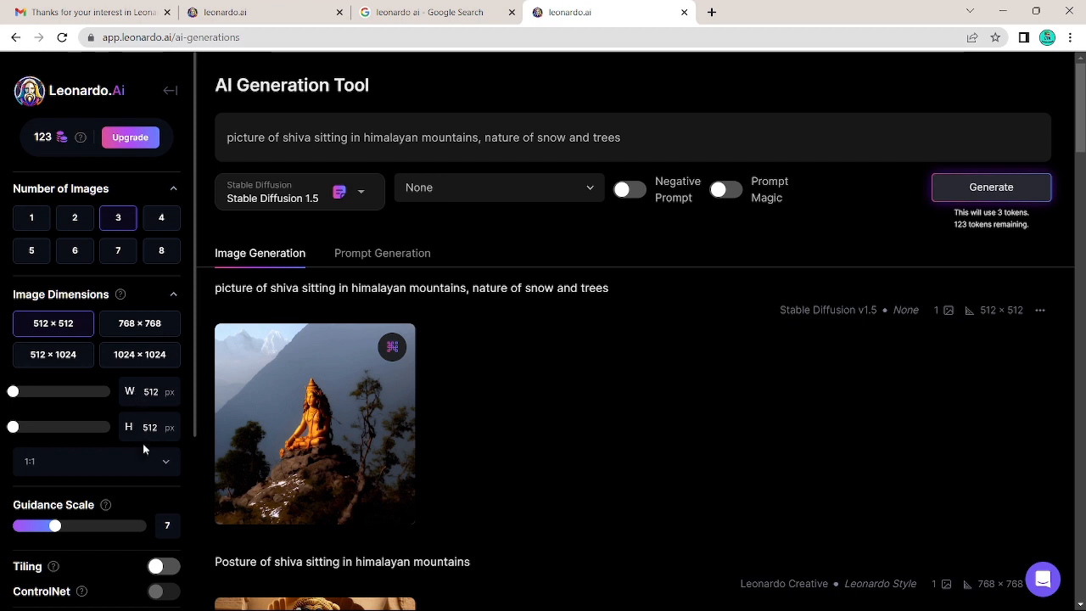
- Examine the remaining generation settings, including the Image to Image upload and its file picker, the advanced settings and the reset to defaults
scroll(86, 530, "down", 3)
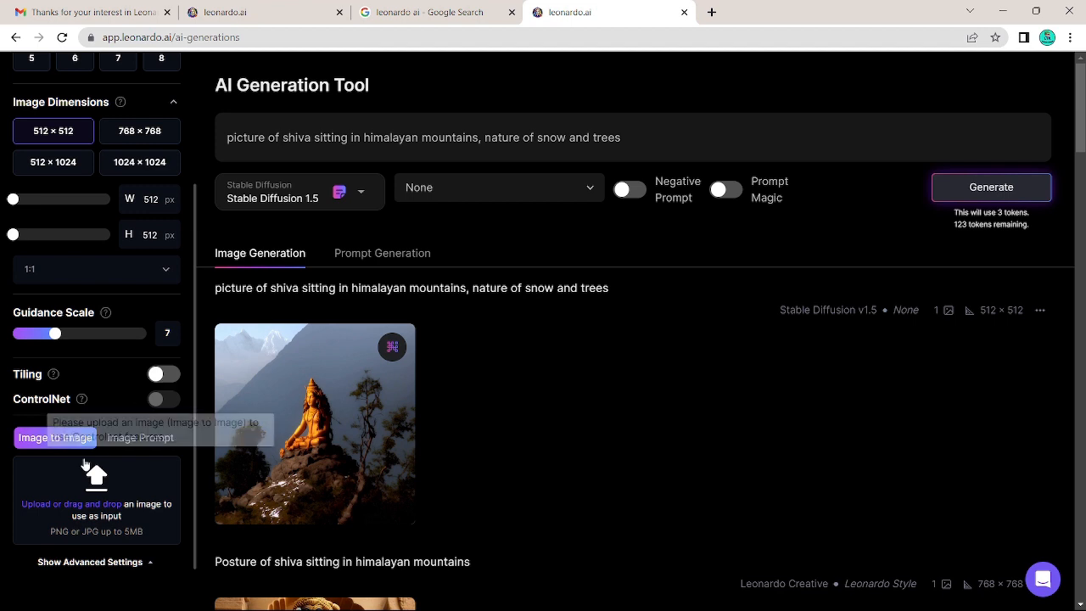
scroll(98, 413, "down", 1)
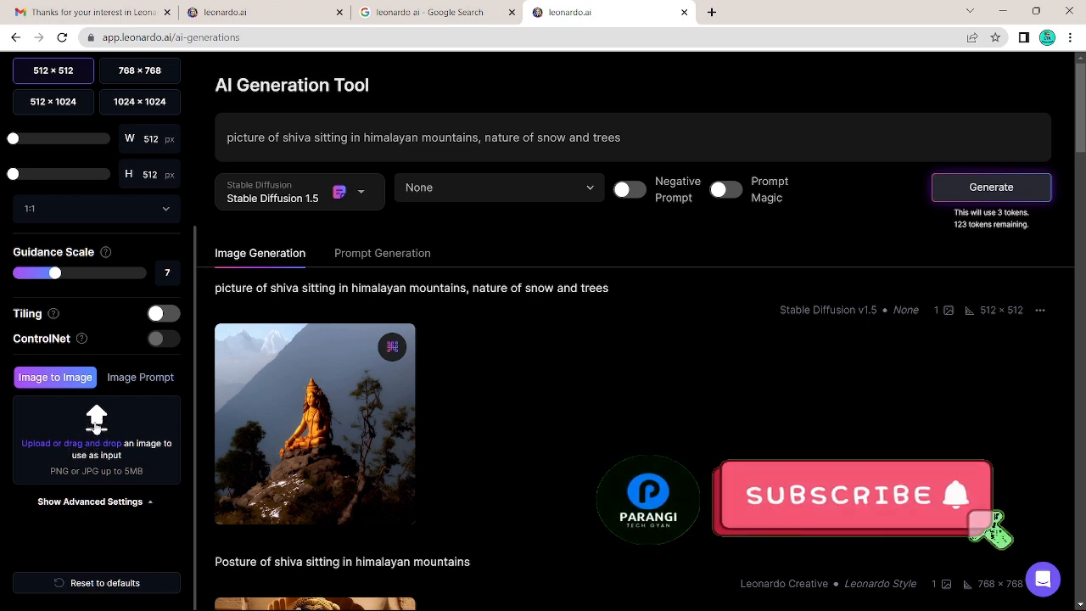
left_click(96, 420)
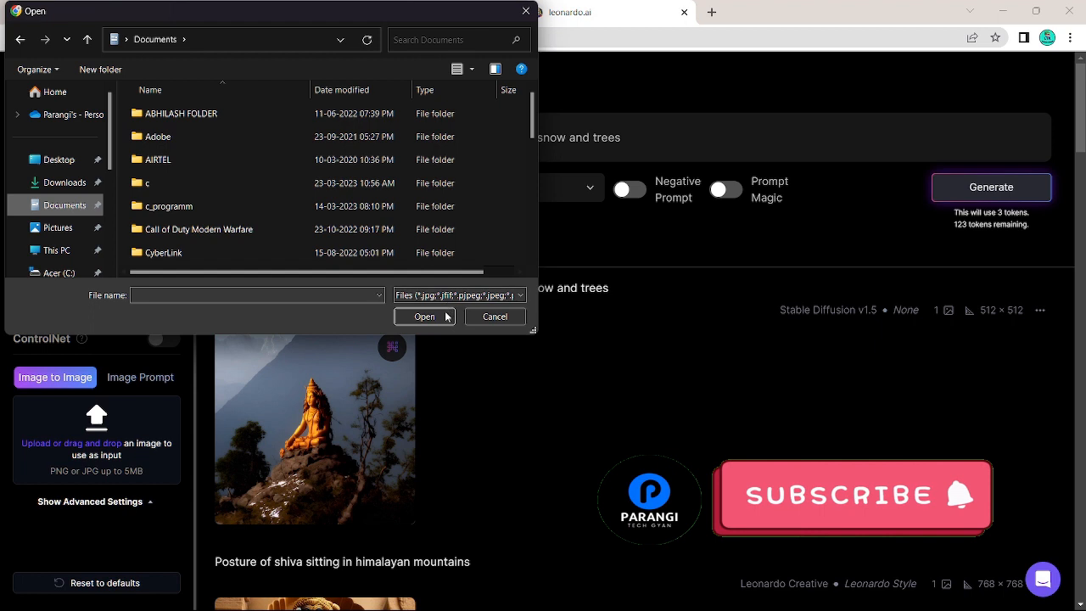
left_click(526, 12)
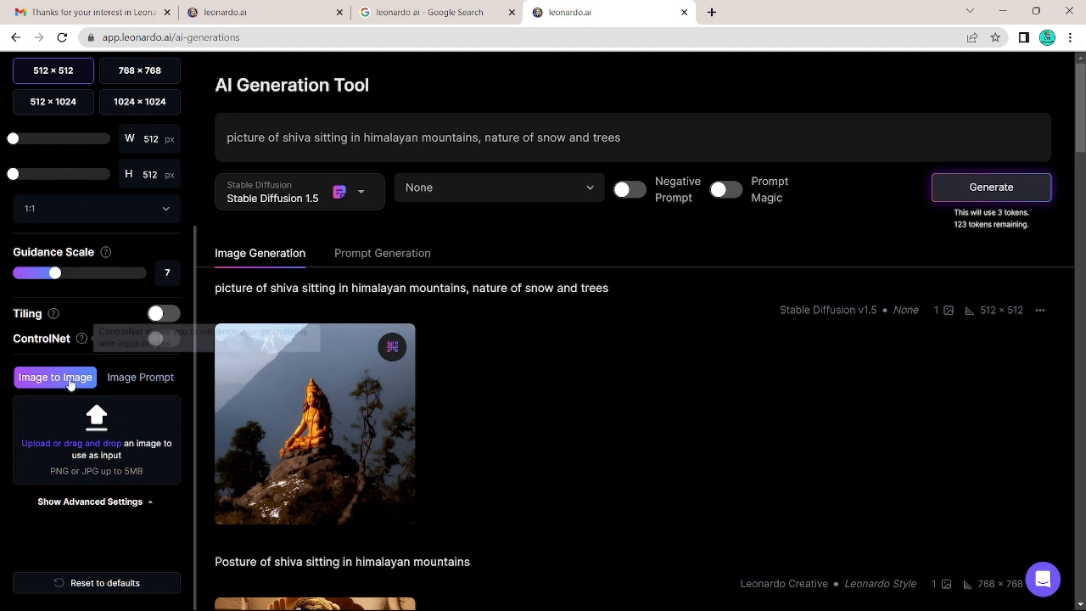
scroll(64, 218, "up", 3)
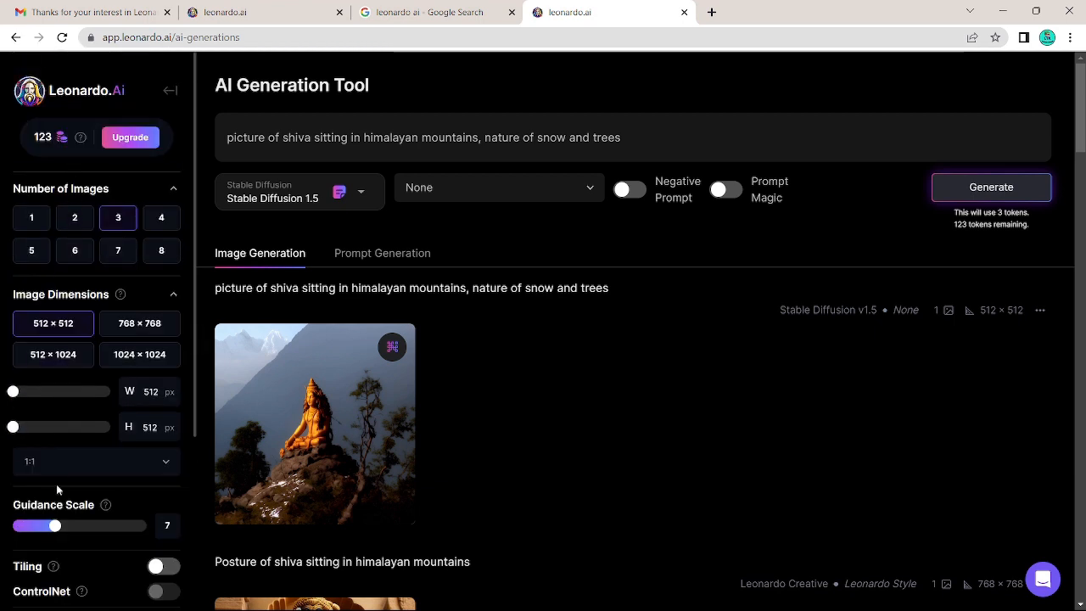
scroll(56, 484, "down", 3)
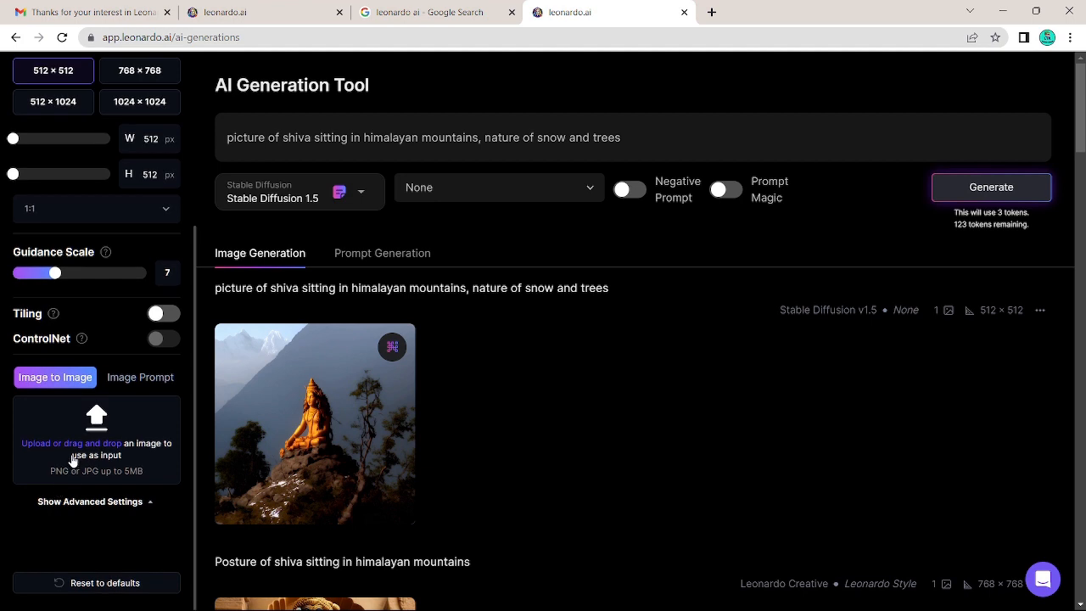
left_click(98, 584)
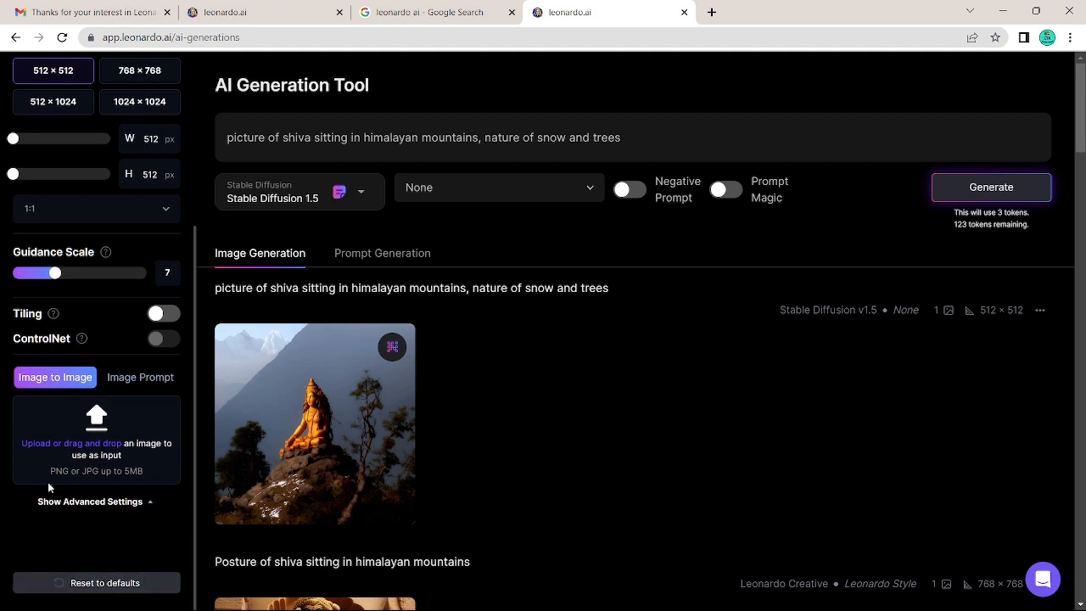
scroll(88, 389, "up", 3)
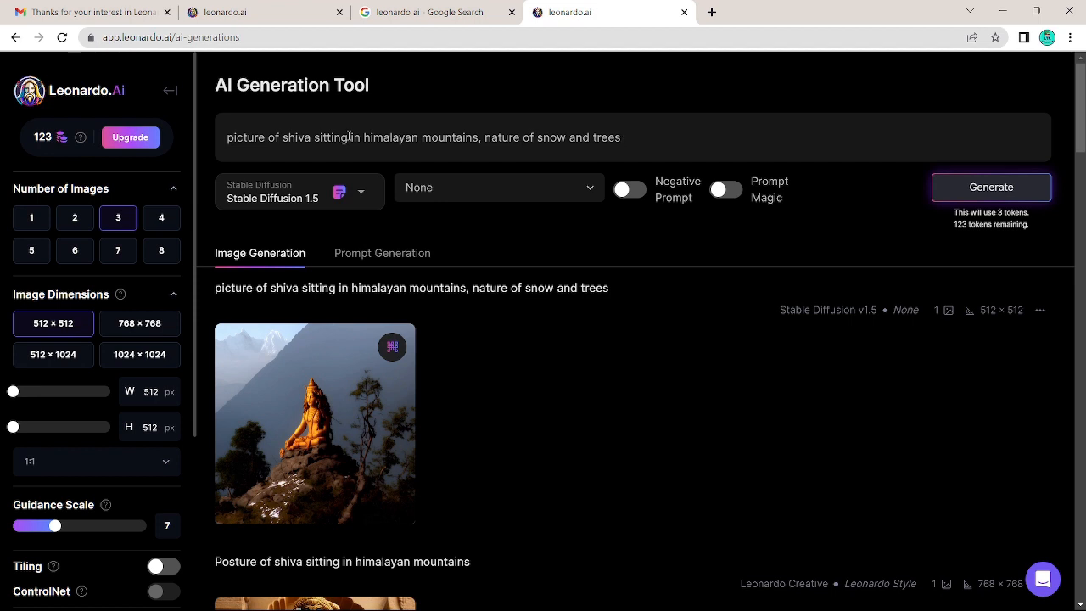
- Replace the prompt with the pasted one starting "a silhouette design of a lion, sunset design" and select the Leonardo Creative model with style None
left_click_drag(623, 138, 226, 139)
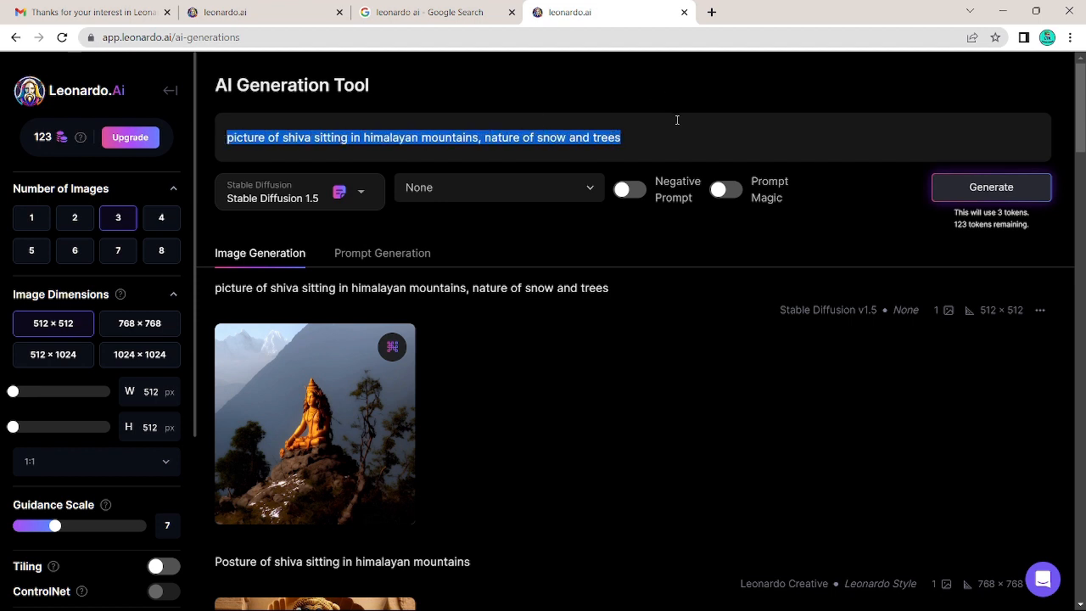
key("ctrl+v")
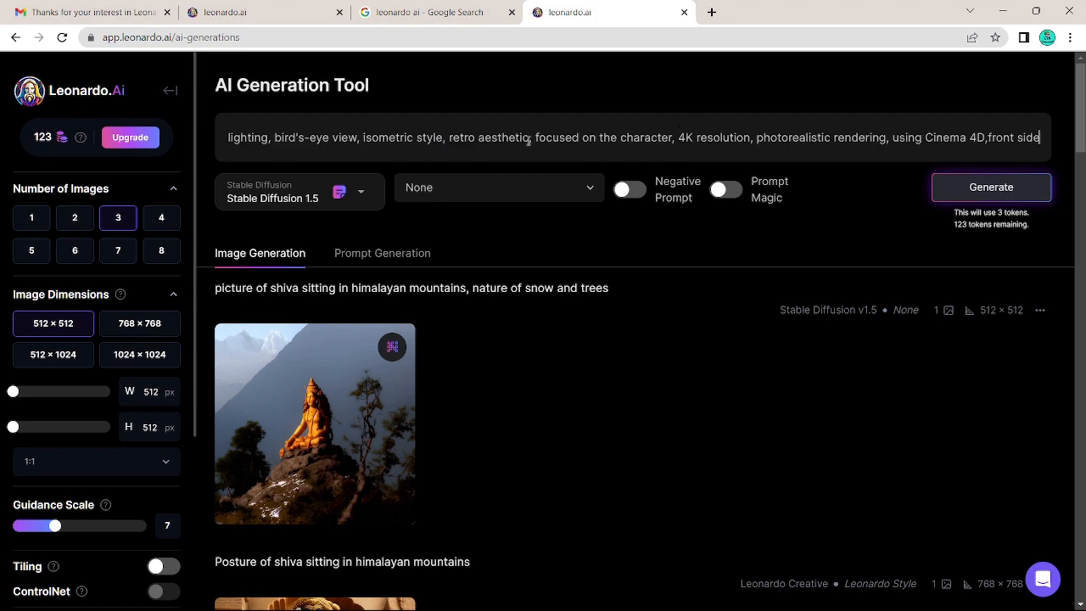
left_click(360, 197)
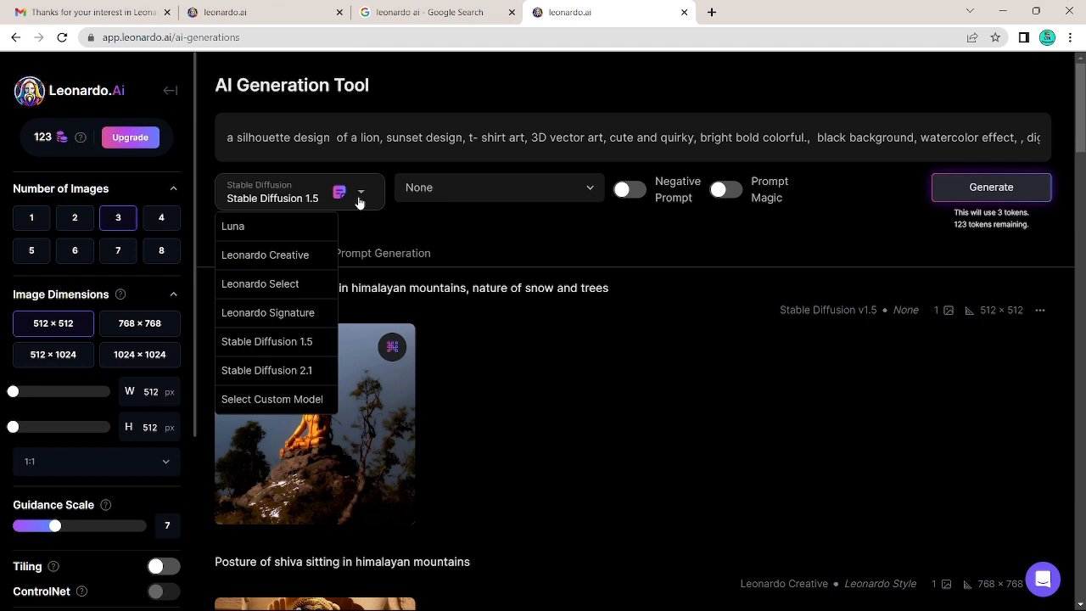
left_click(273, 255)
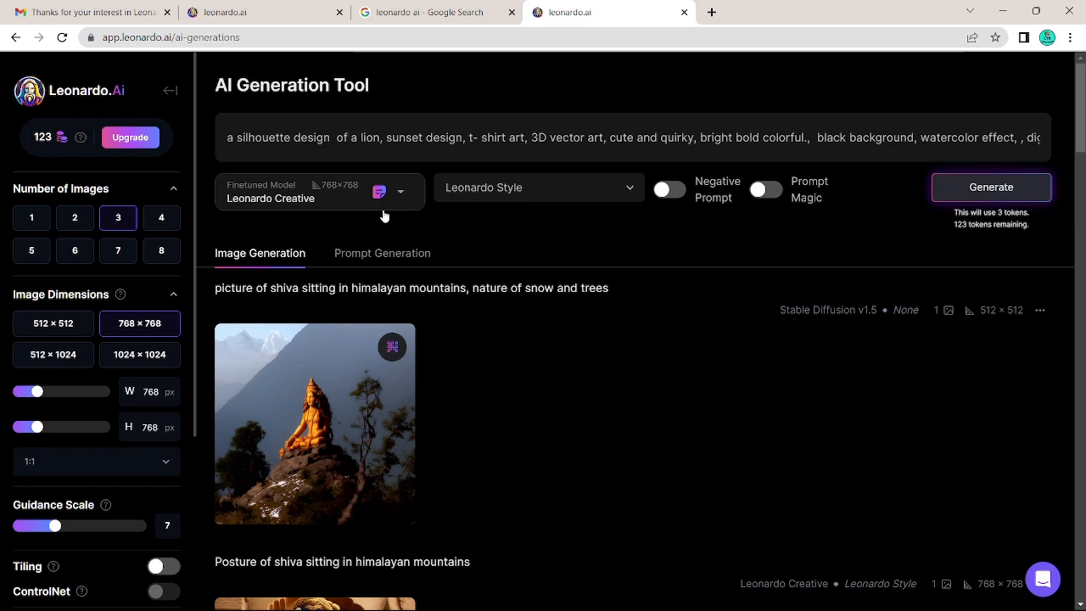
left_click(631, 192)
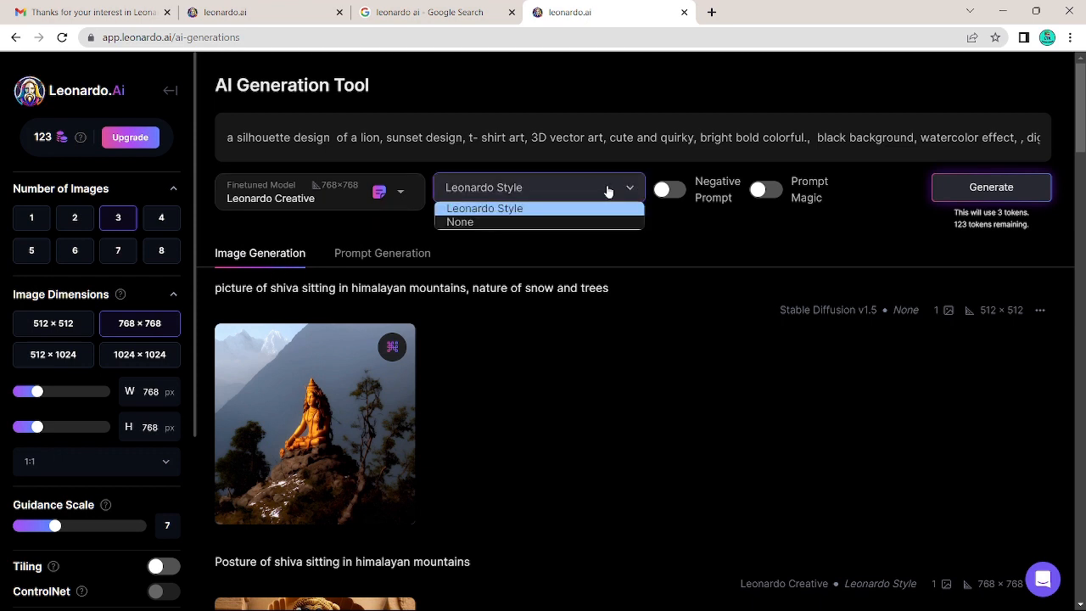
left_click(483, 222)
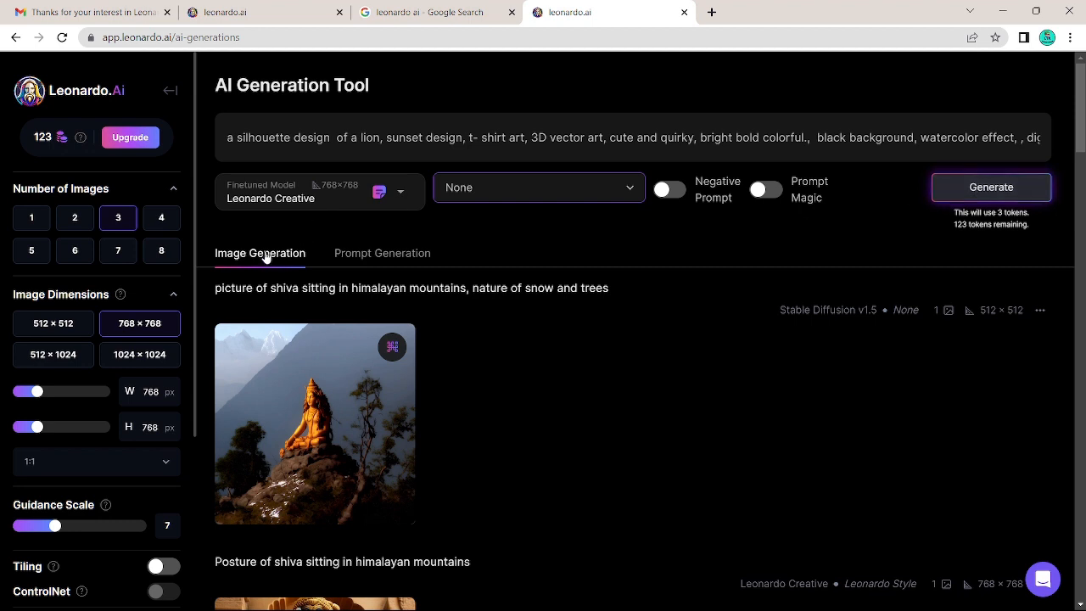
- Generate the three lion silhouette images from the prompt and look through the available finetuned models
left_click(966, 193)
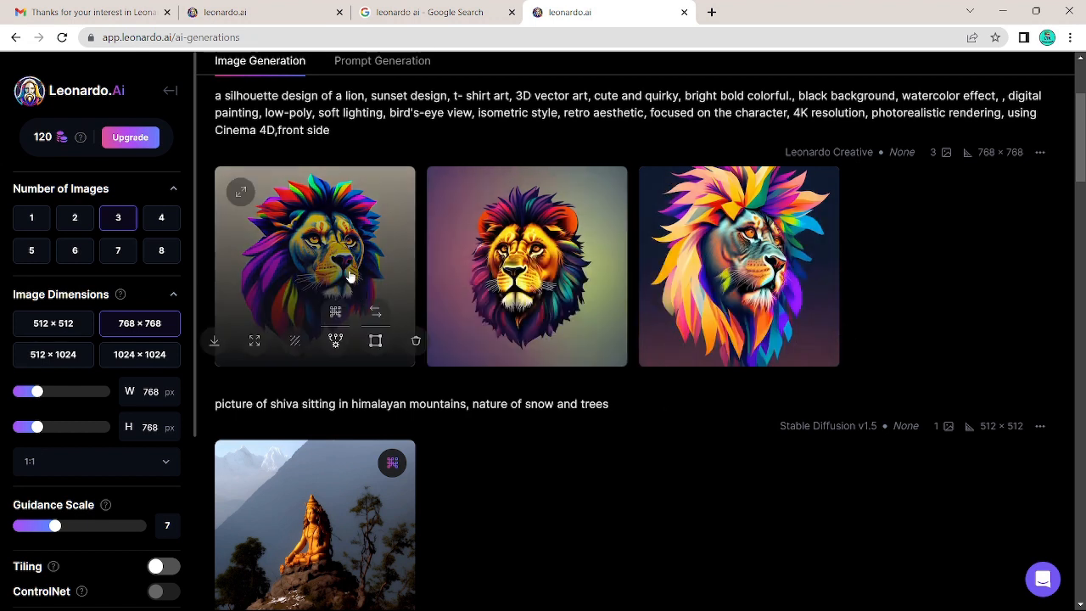
scroll(386, 266, "up", 2)
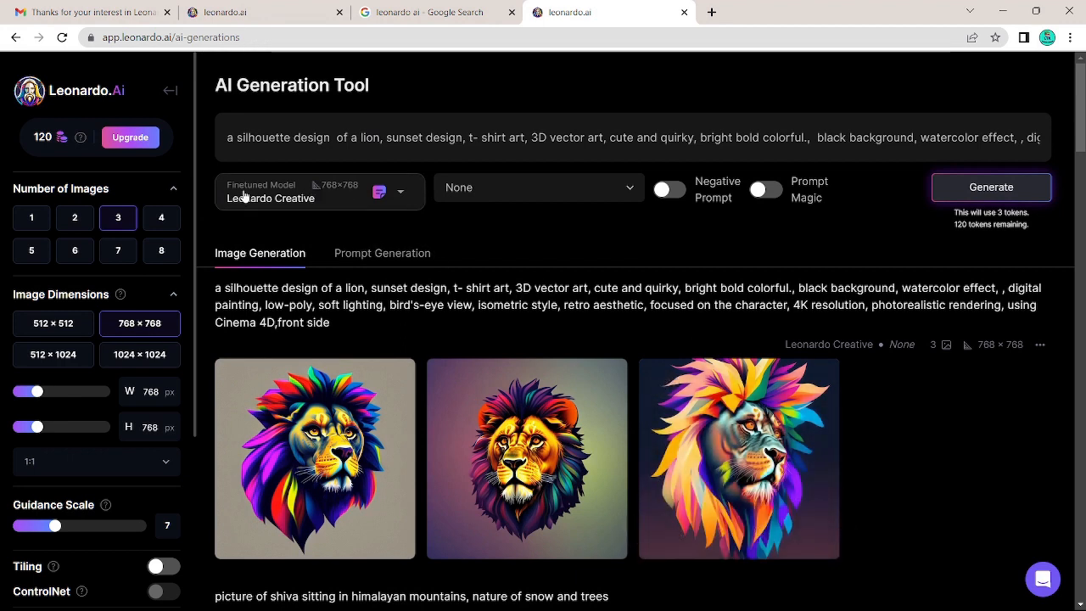
left_click(400, 195)
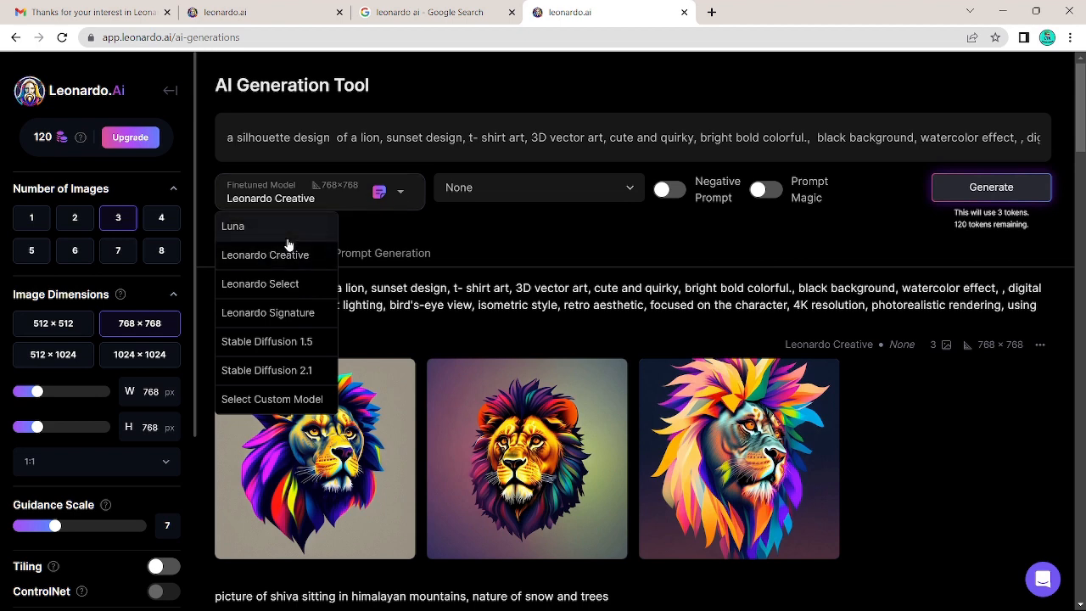
left_click(400, 200)
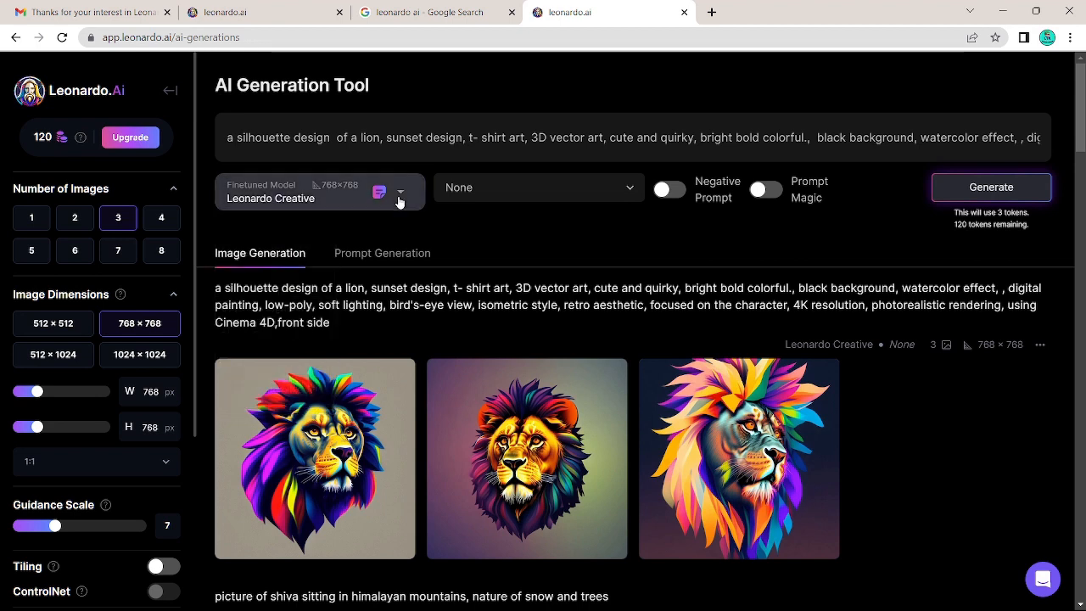
left_click(400, 199)
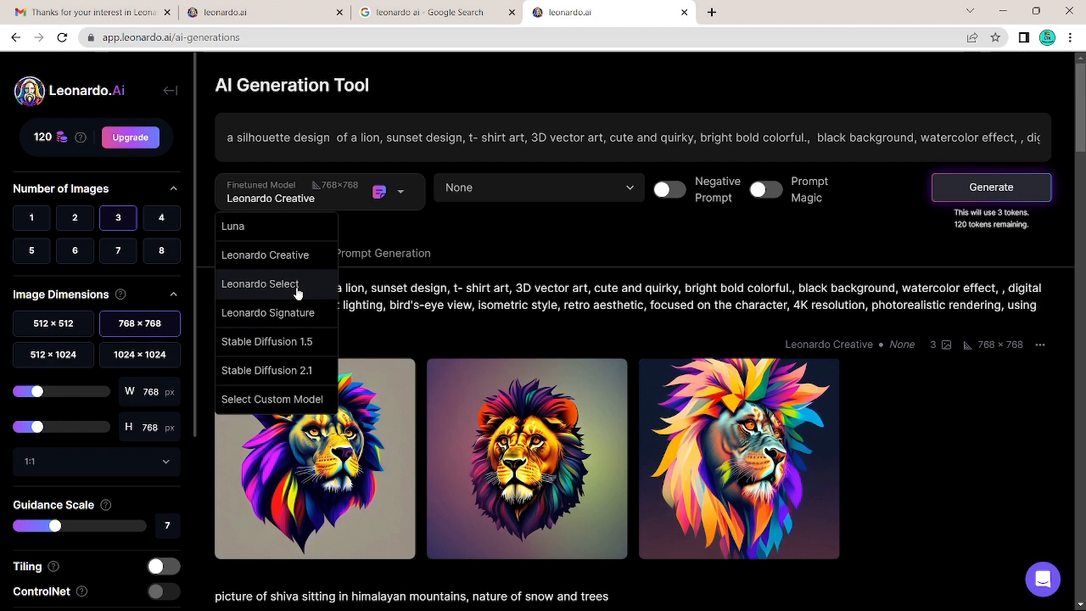
left_click(750, 430)
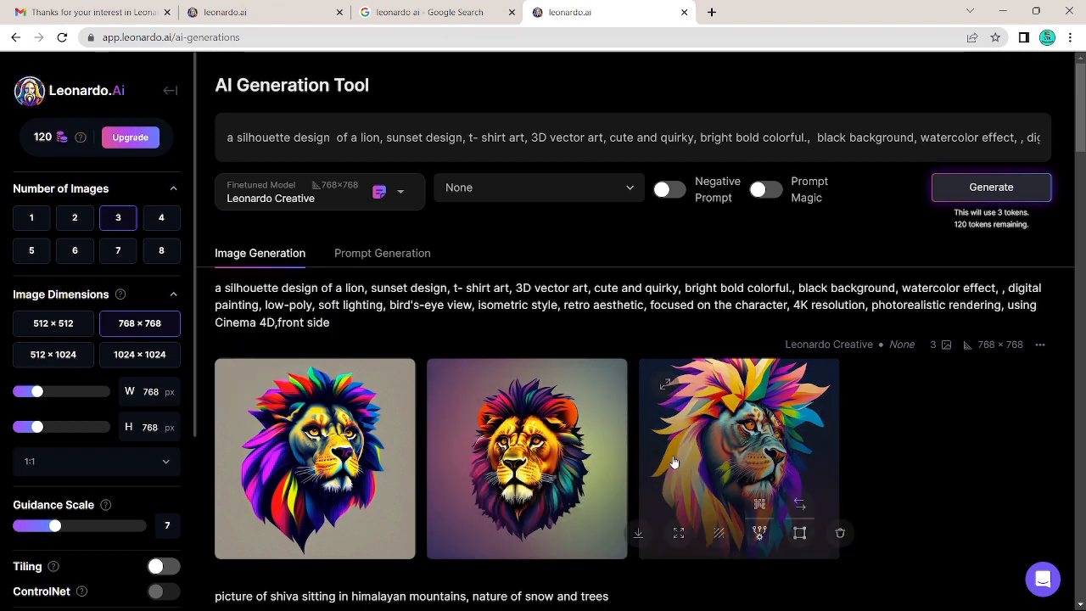
- Open the middle, front-facing lion image in the canvas editor, and exit again, agreeing to leave the canvas
scroll(475, 382, "down", 2)
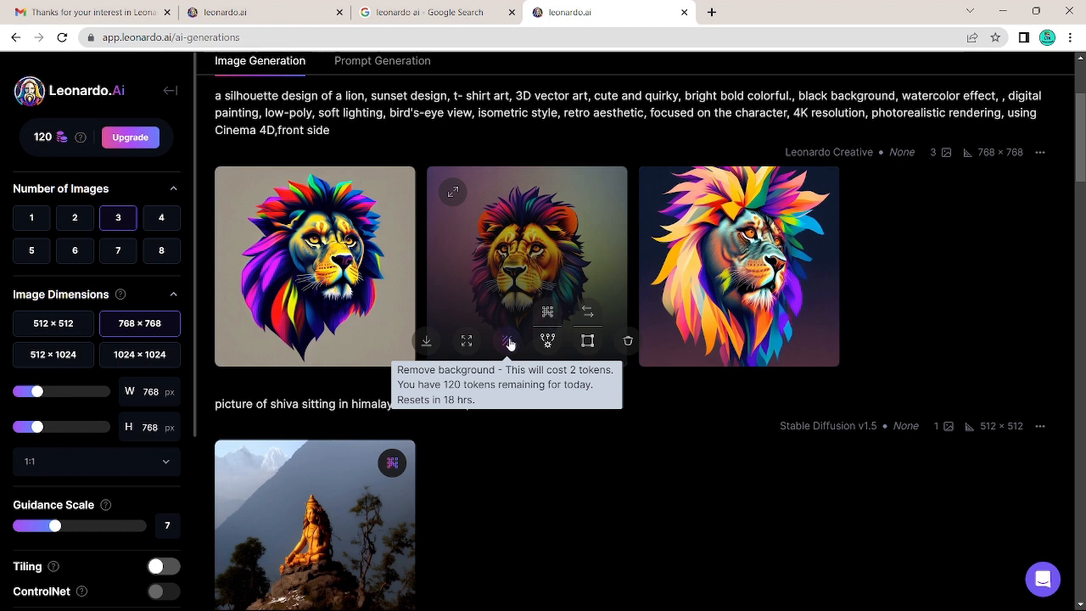
left_click(589, 341)
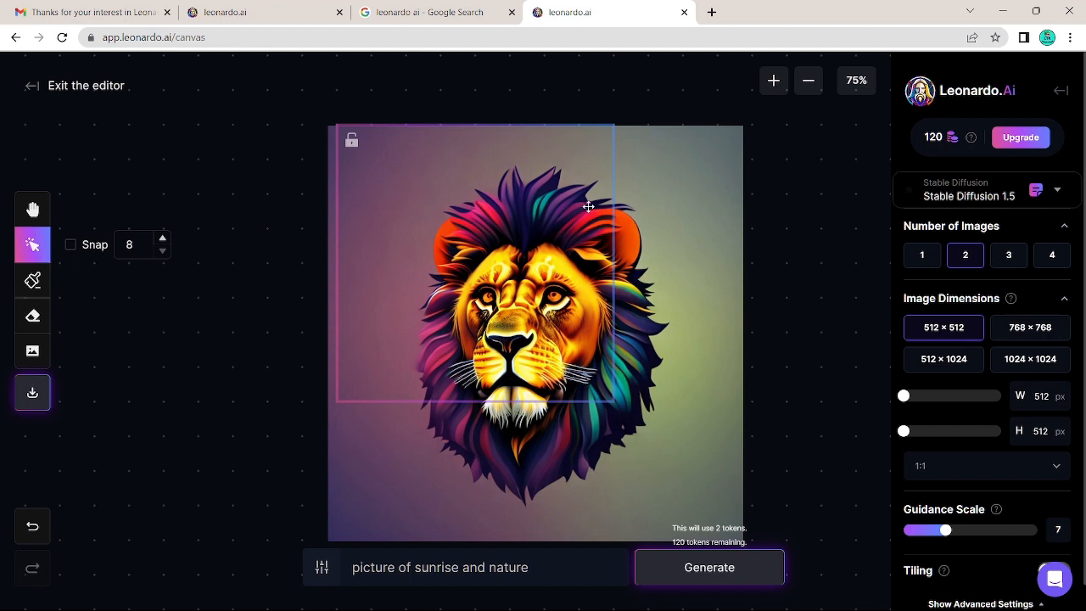
left_click(30, 88)
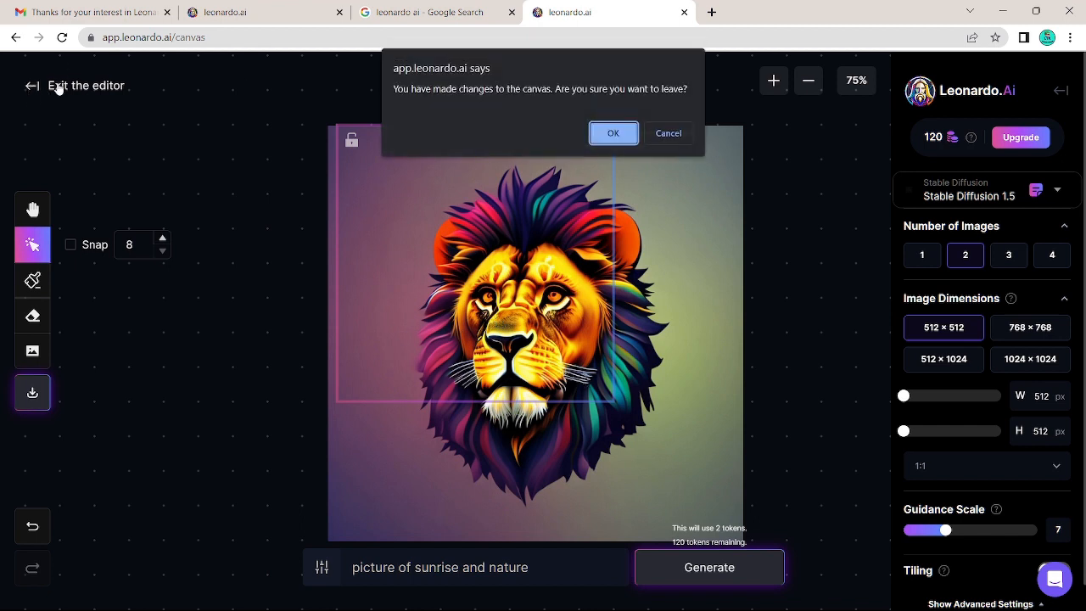
left_click(607, 133)
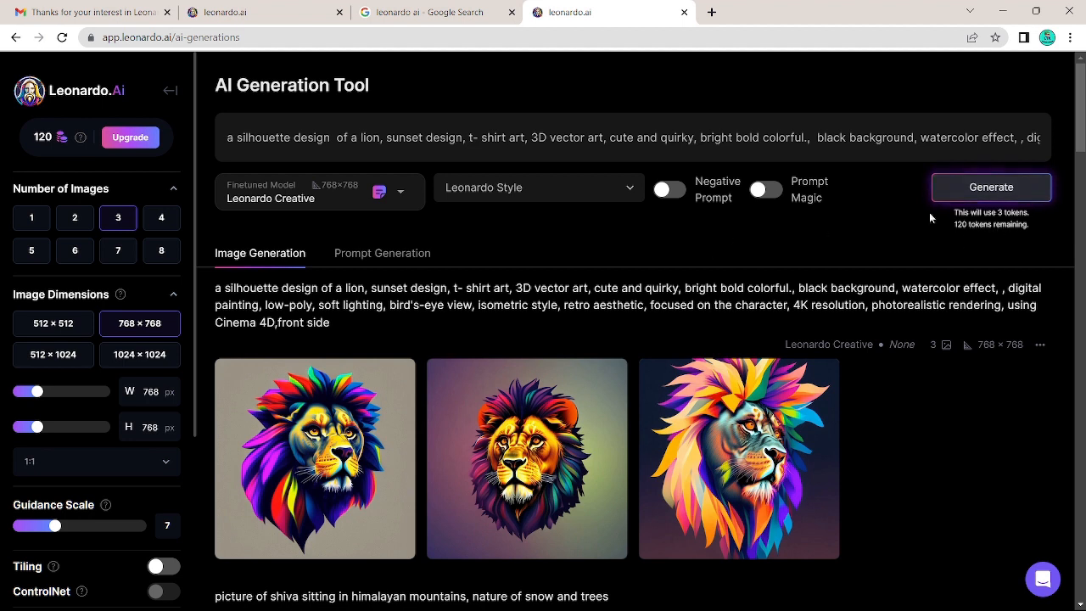
- Look over the generated images, and open Prompt Generation with the number of prompts set to 6
scroll(982, 324, "down", 1)
scroll(982, 322, "down", 5)
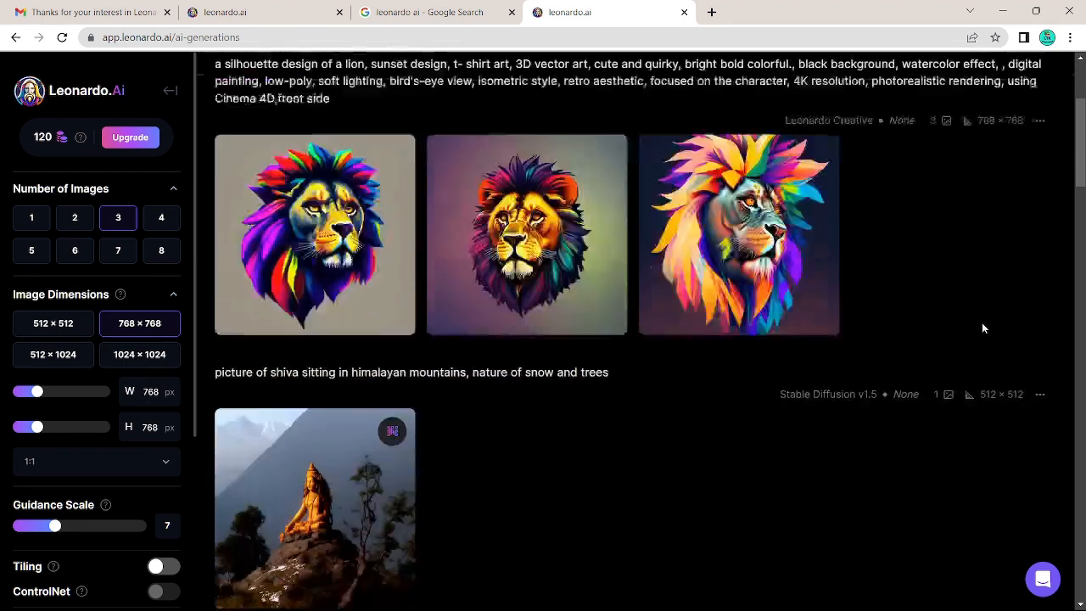
scroll(981, 322, "up", 5)
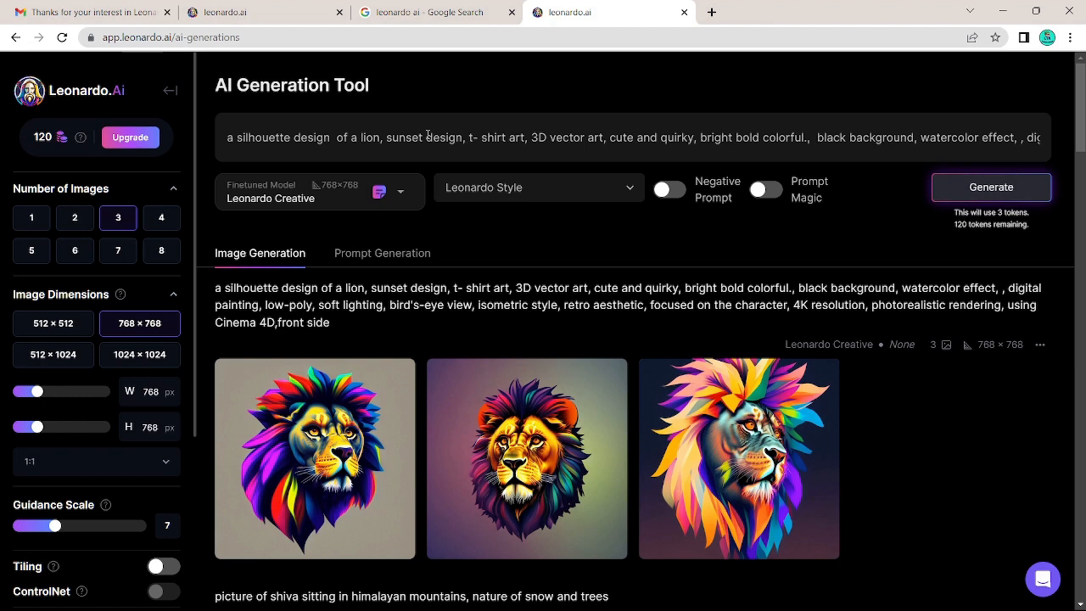
left_click(373, 260)
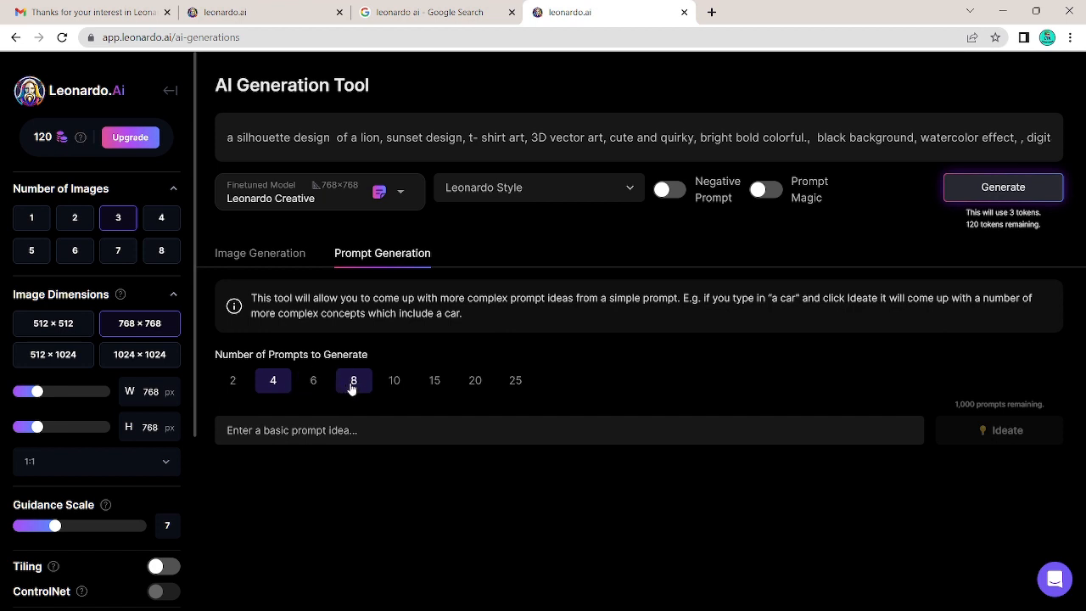
left_click(314, 383)
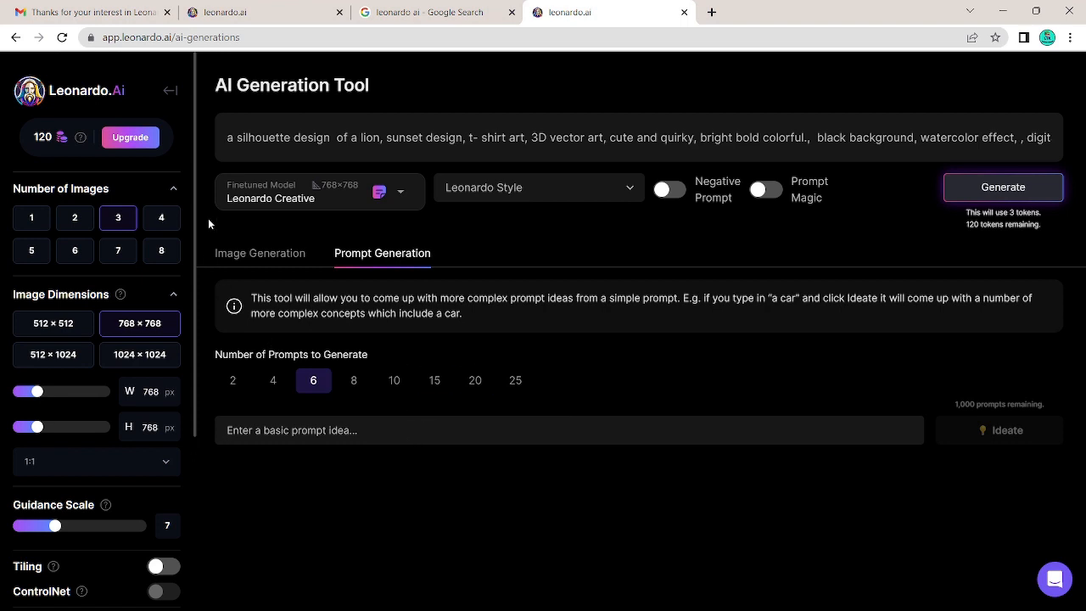
- Return to the home page and open the fishing baby panda image from the trending gallery
left_click(169, 93)
scroll(348, 314, "down", 15)
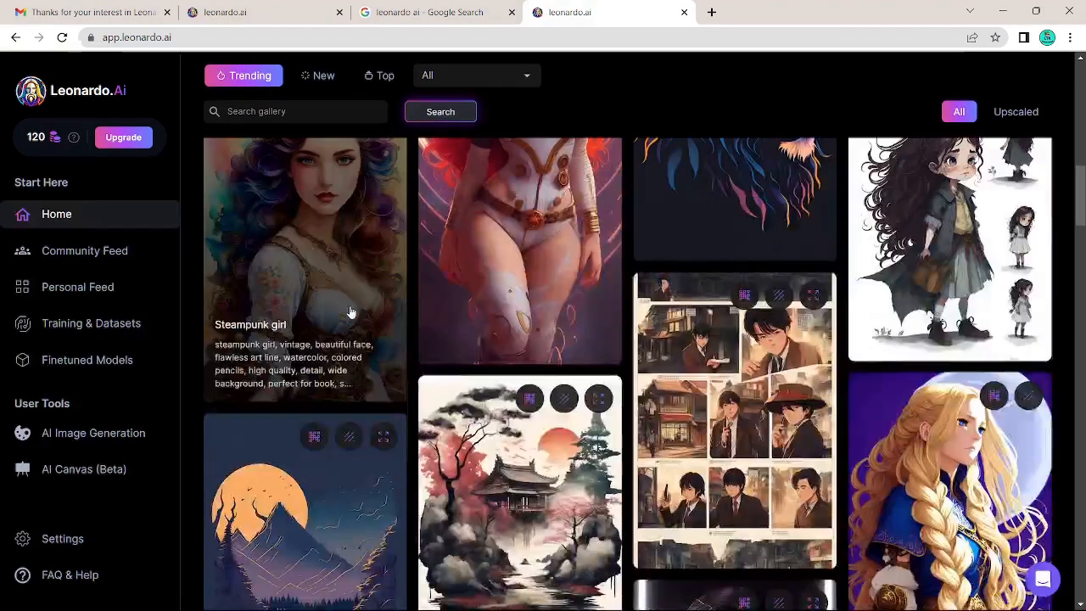
scroll(350, 313, "down", 10)
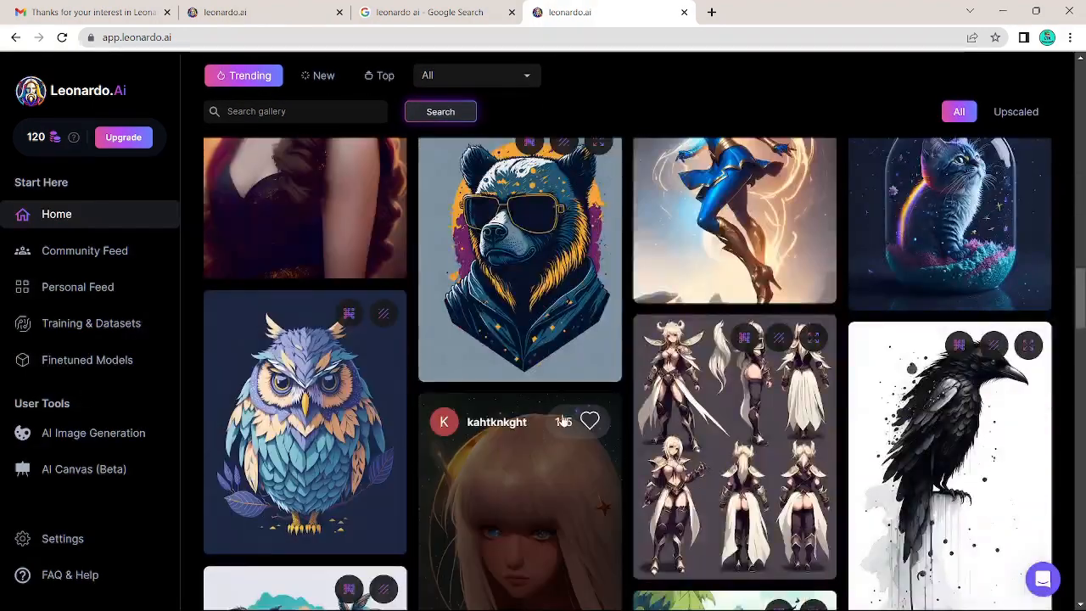
scroll(526, 319, "down", 3)
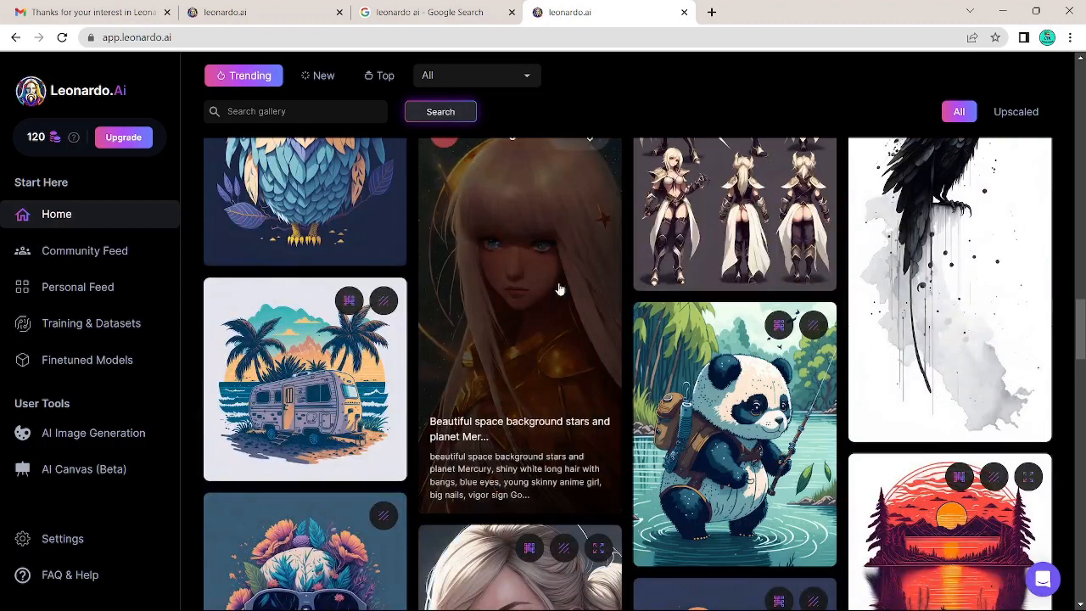
scroll(924, 359, "down", 2)
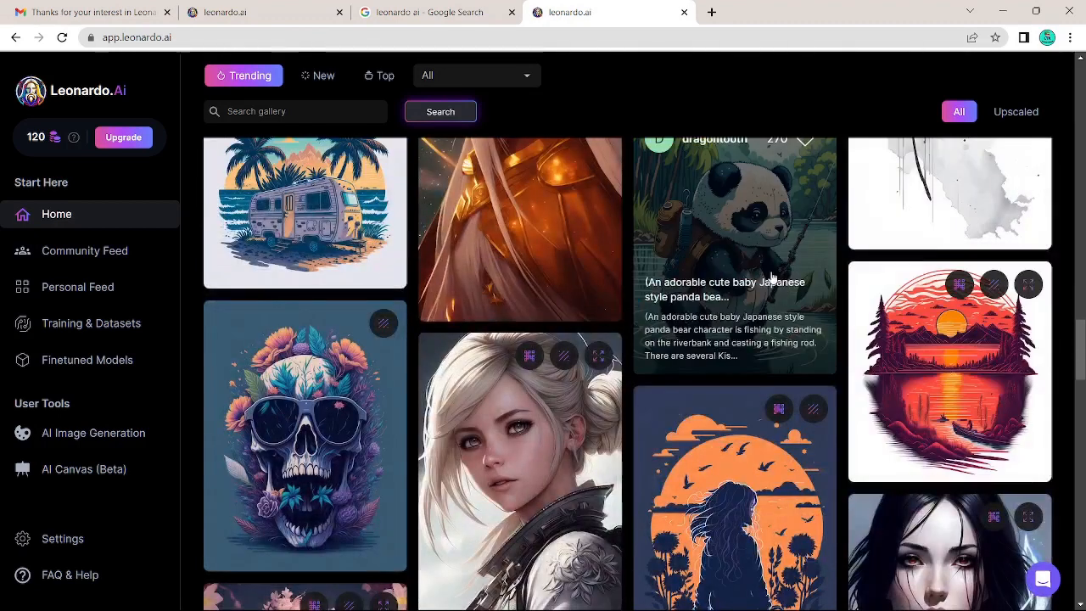
left_click(732, 238)
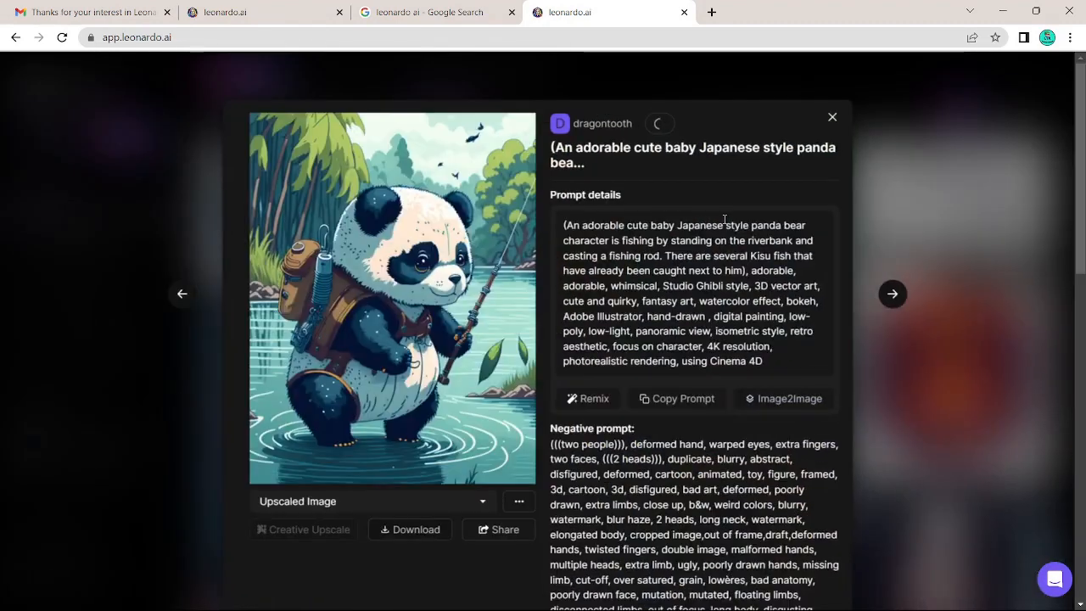
- Examine the panda image's prompt, negative prompt, seed and finetuned model details, highlighting the prompt and the seed
scroll(574, 366, "down", 3)
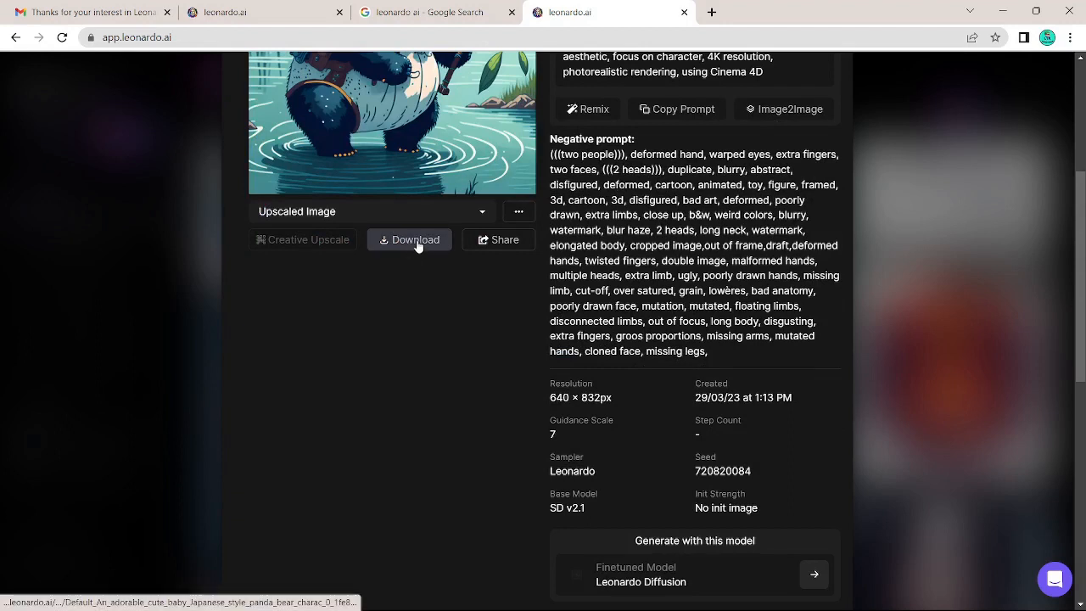
scroll(408, 242, "up", 3)
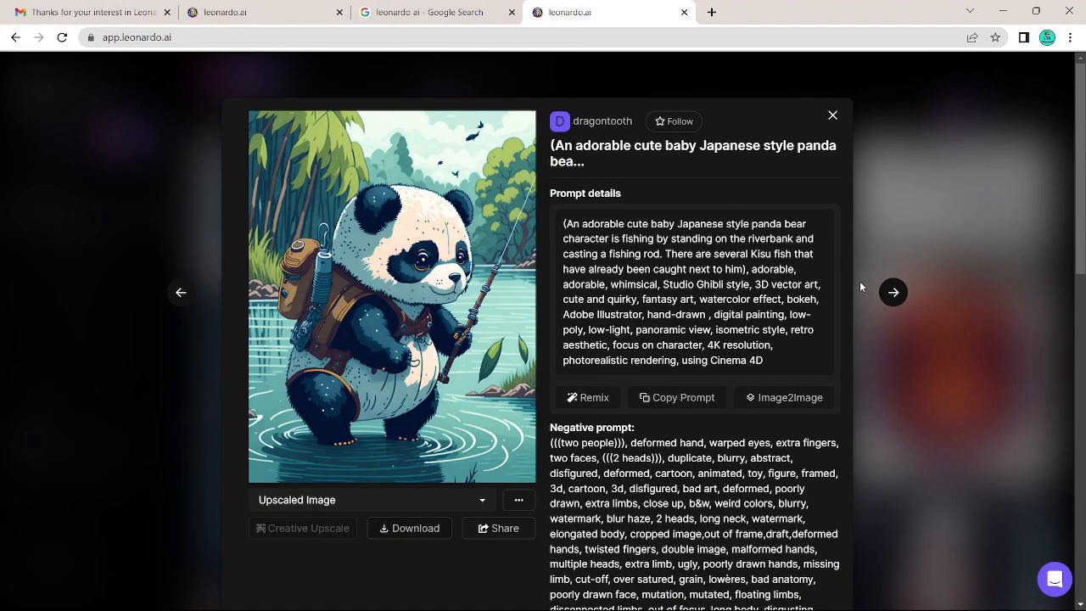
left_click_drag(567, 224, 773, 362)
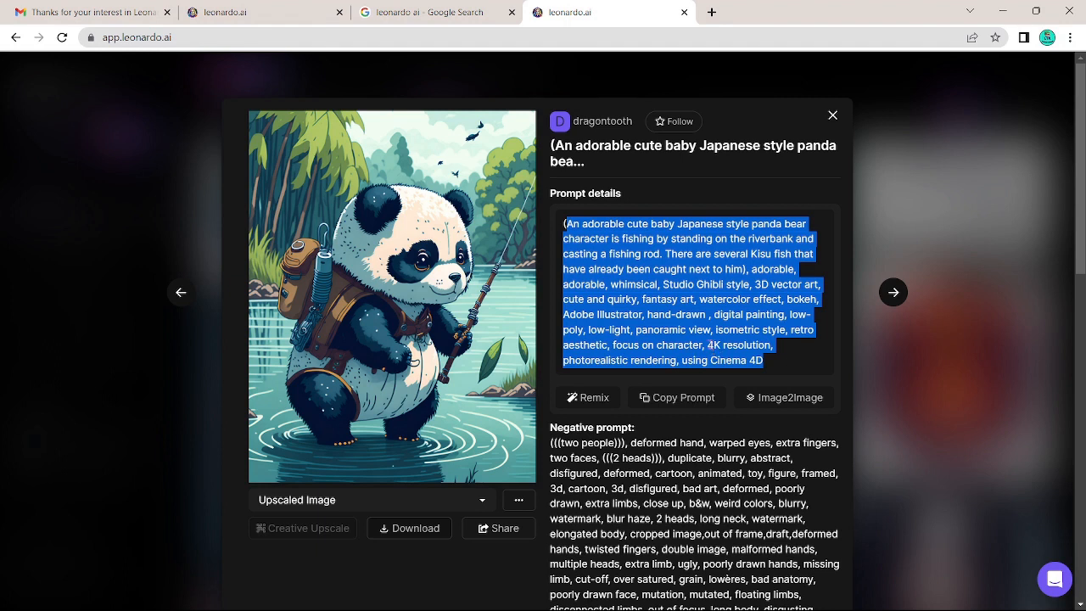
left_click_drag(707, 345, 757, 358)
scroll(780, 313, "down", 3)
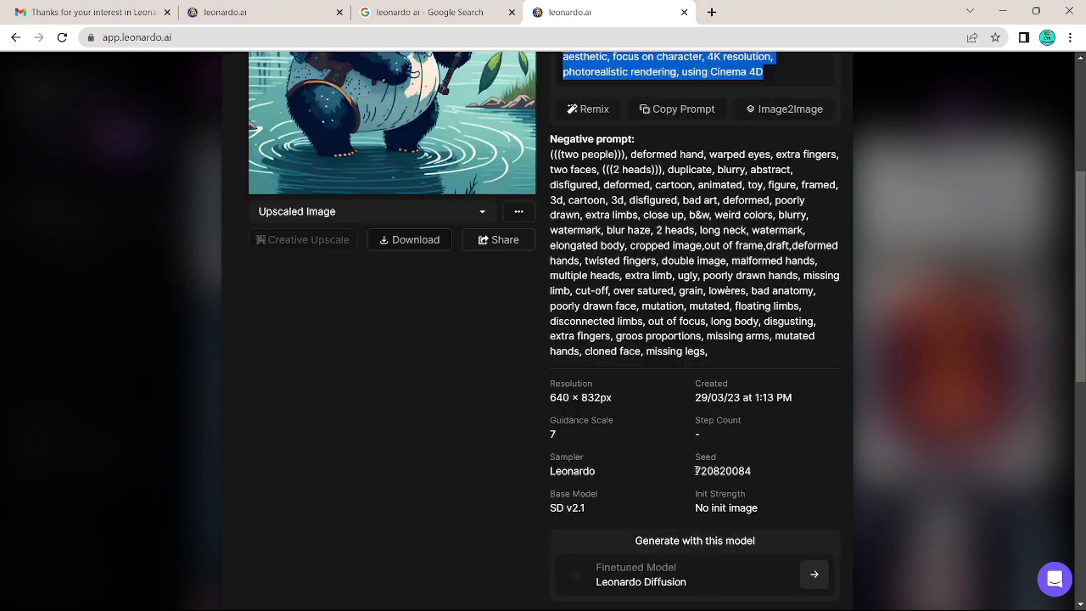
left_click_drag(695, 470, 754, 473)
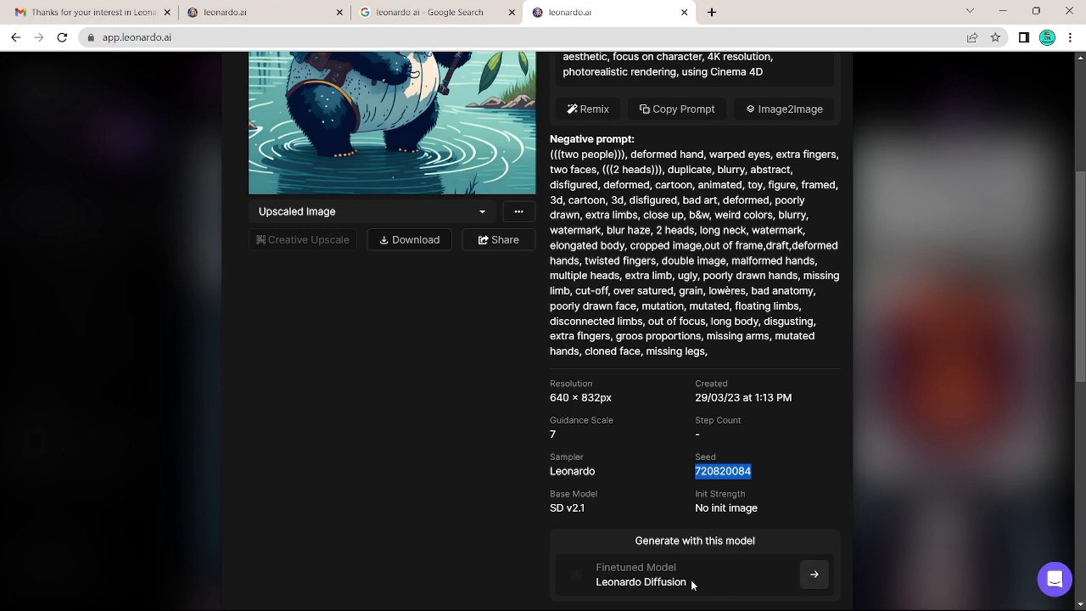
scroll(501, 345, "up", 3)
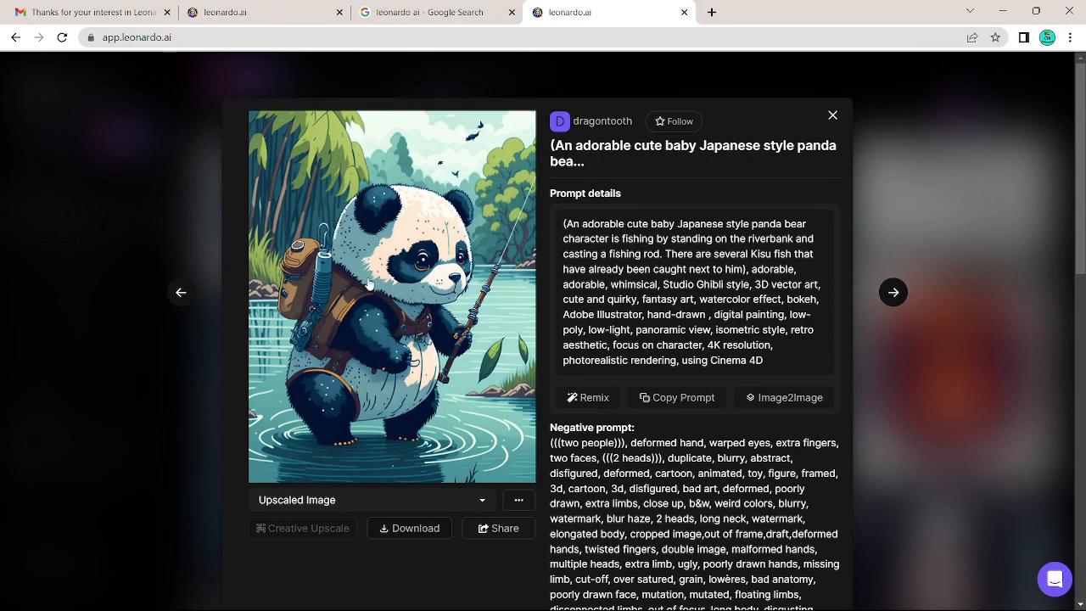
scroll(652, 380, "down", 5)
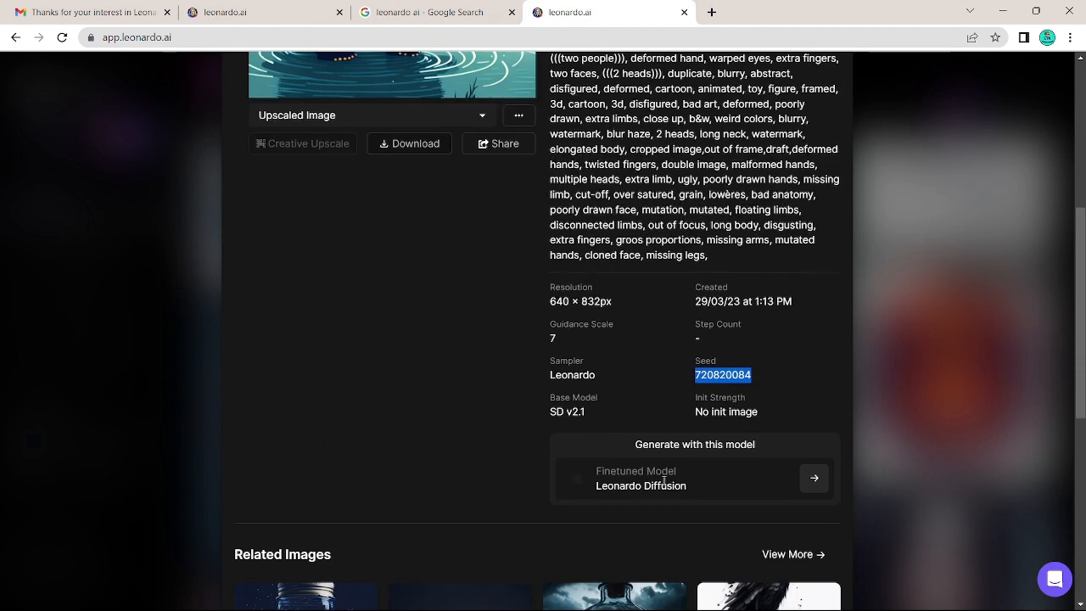
scroll(594, 229, "up", 5)
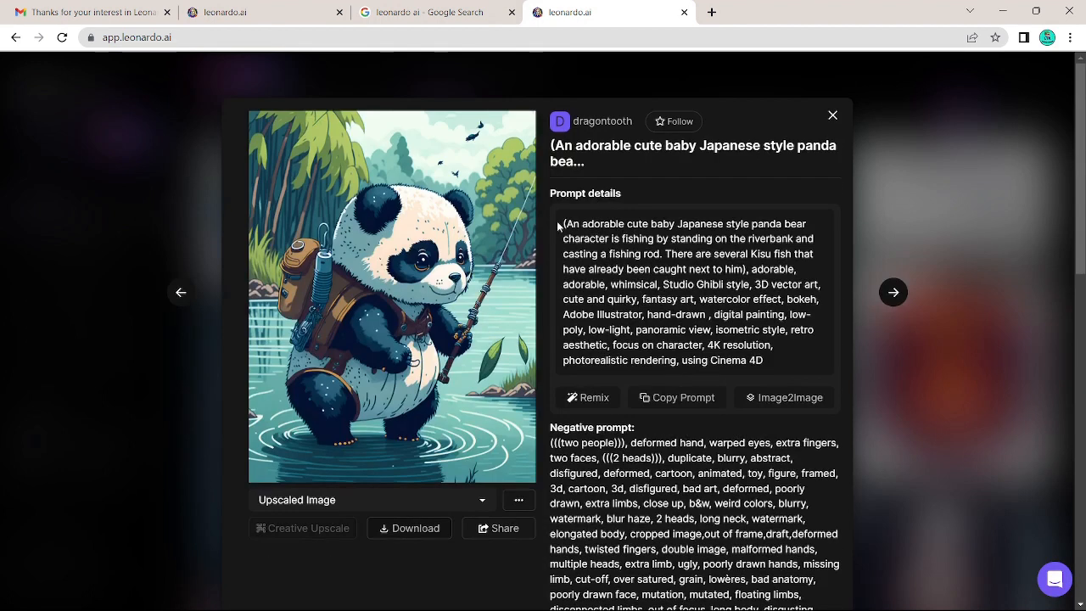
left_click_drag(566, 222, 785, 363)
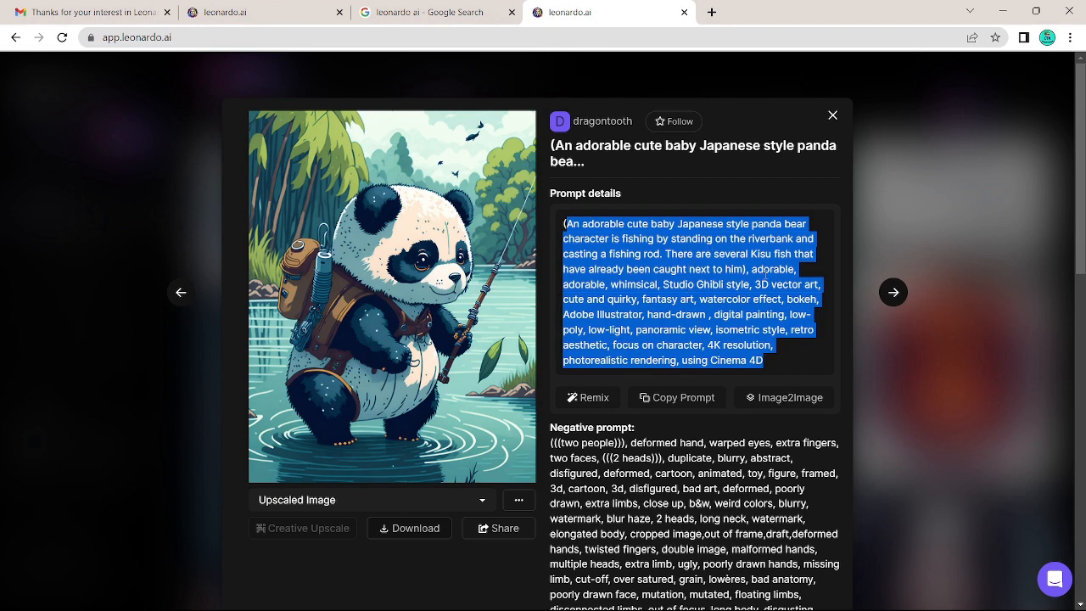
left_click(690, 249)
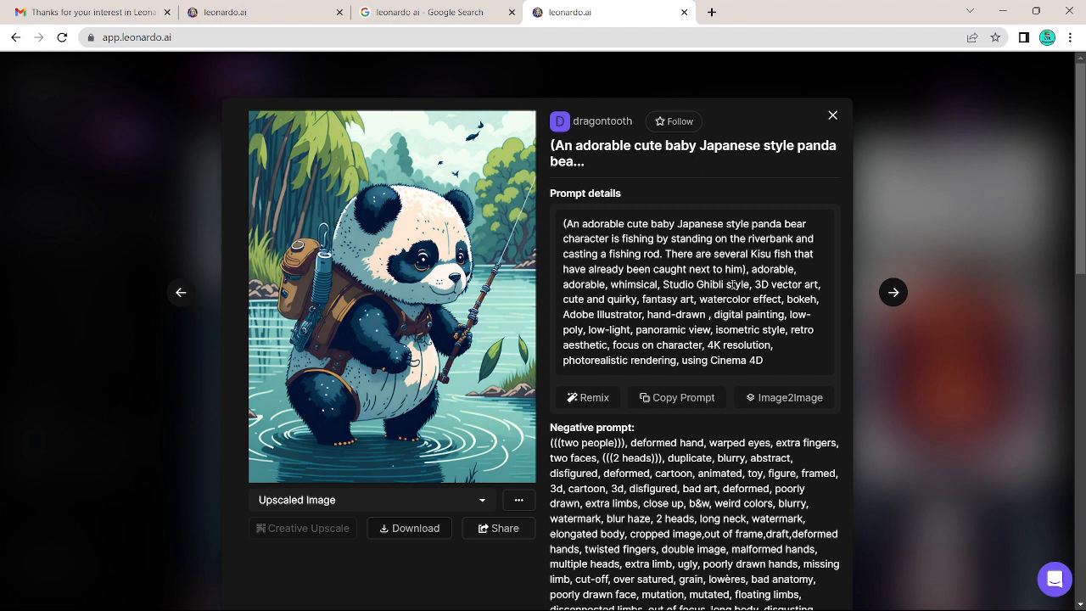
- Close the panda image's details and browse back up the trending gallery
key("Escape")
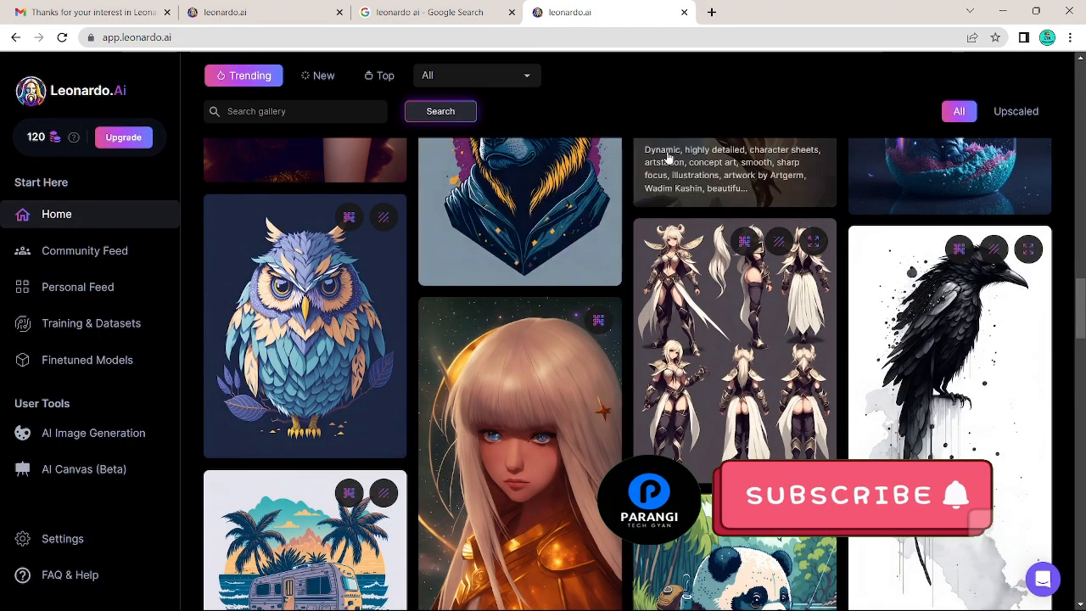
scroll(669, 106, "up", 2)
scroll(668, 109, "up", 1)
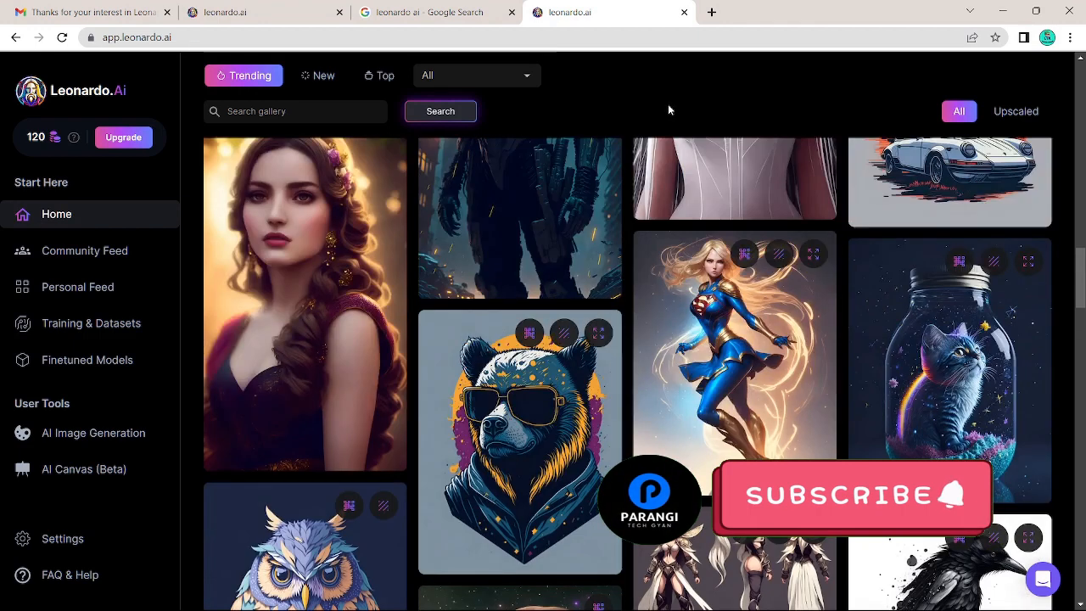